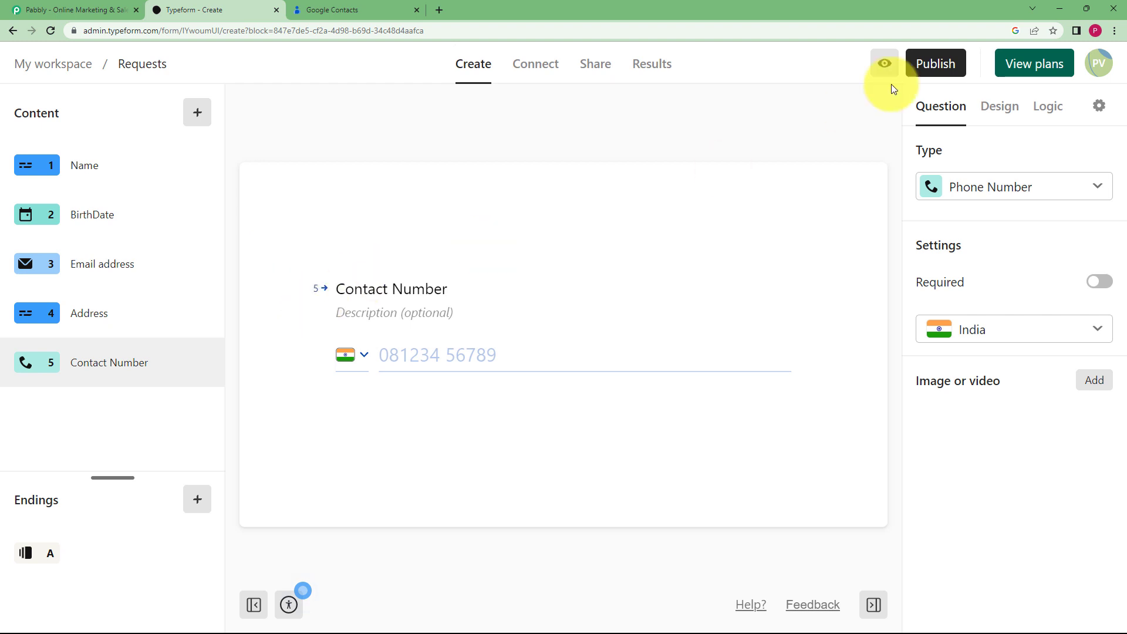
Publish the Requests form's latest changes, copy its shareable link, and open a new browser tab
click(933, 75)
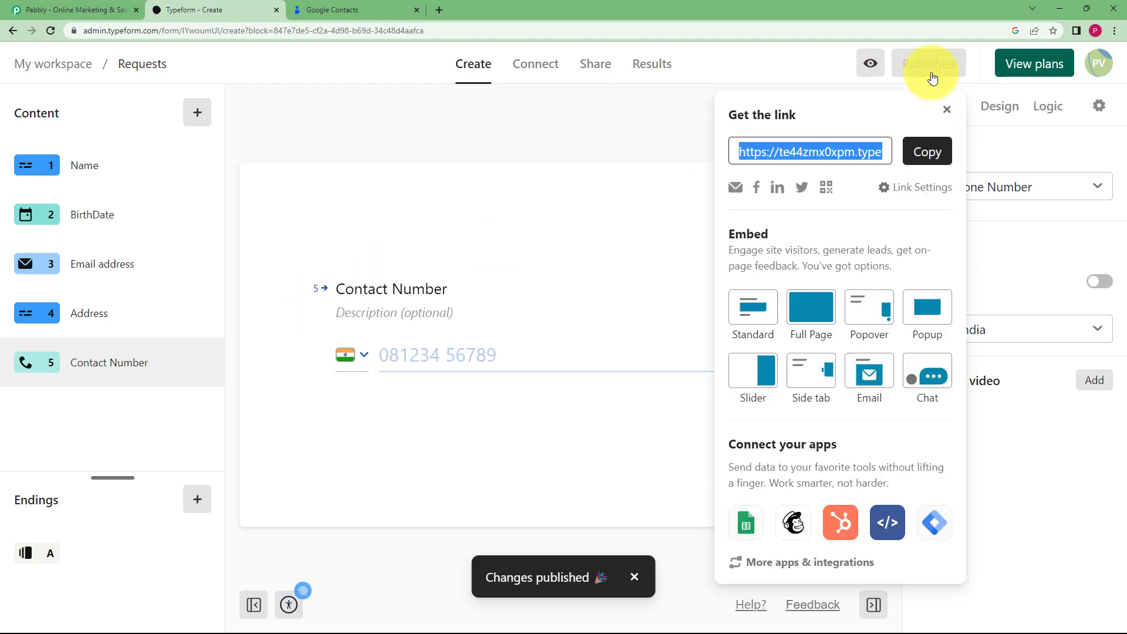
click(922, 151)
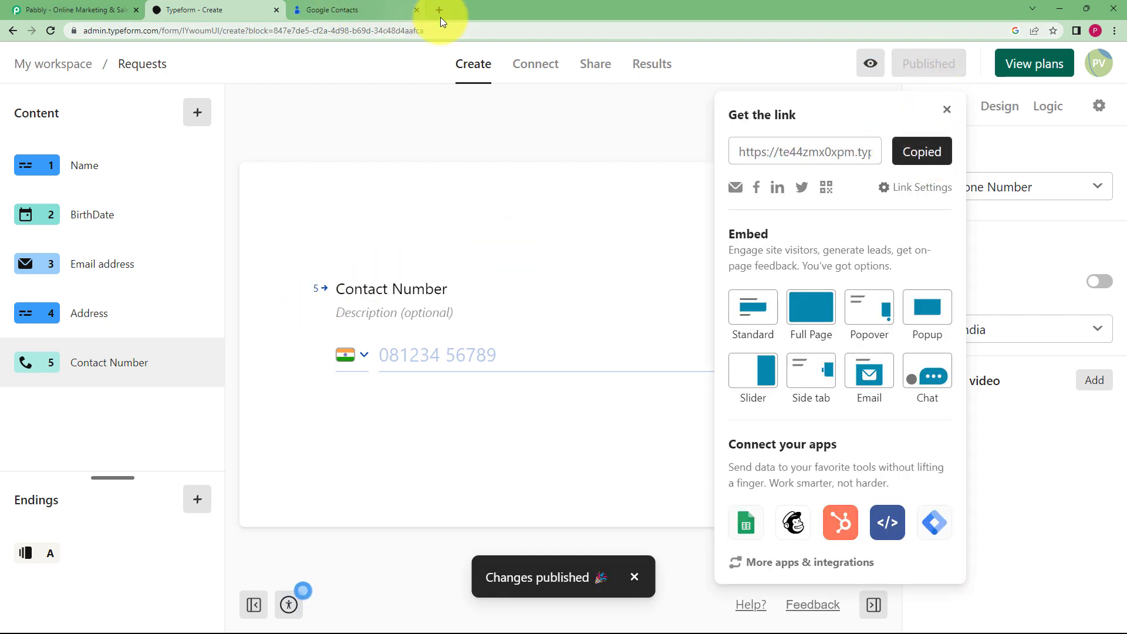
click(441, 16)
Load the copied Requests form link in the new tab, then view the 7 Google Contacts
key(ctrl+v)
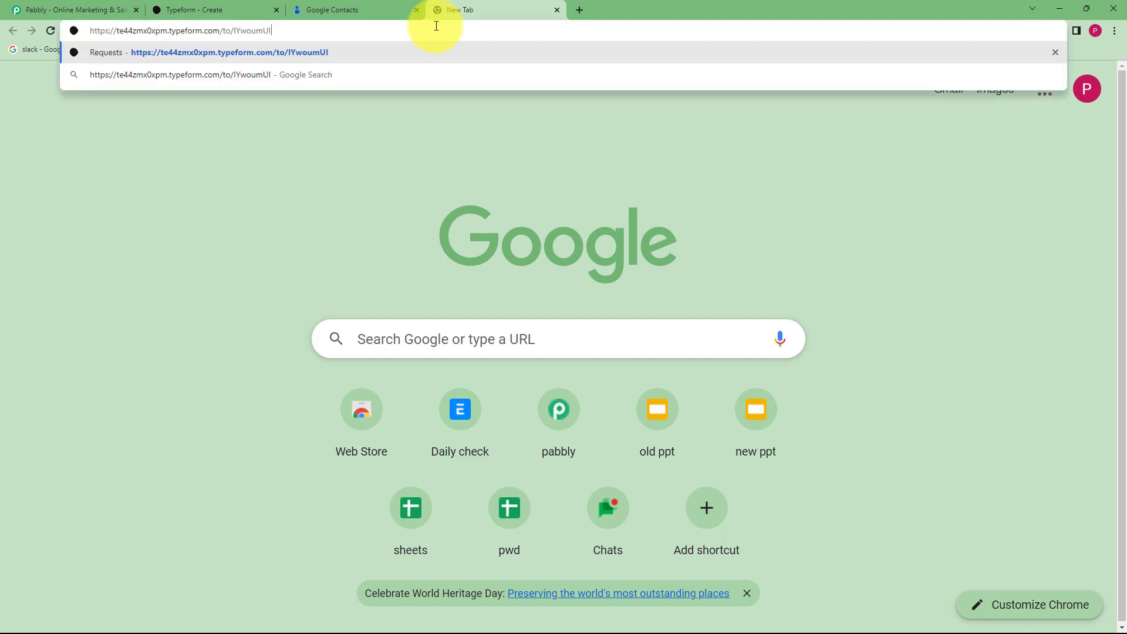
key(Return)
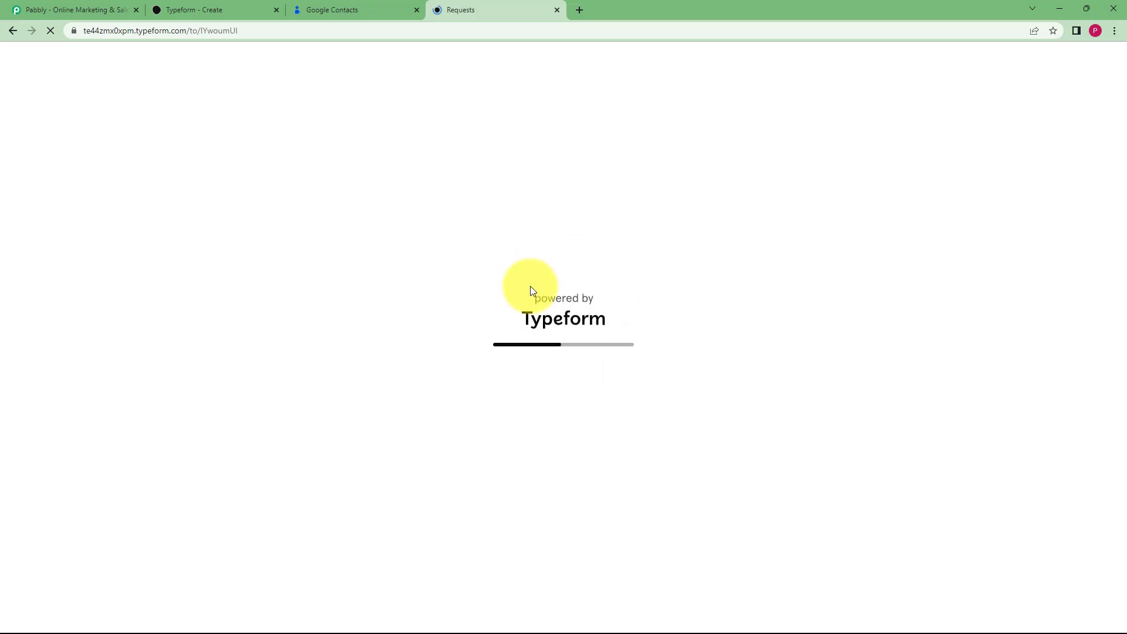
click(364, 8)
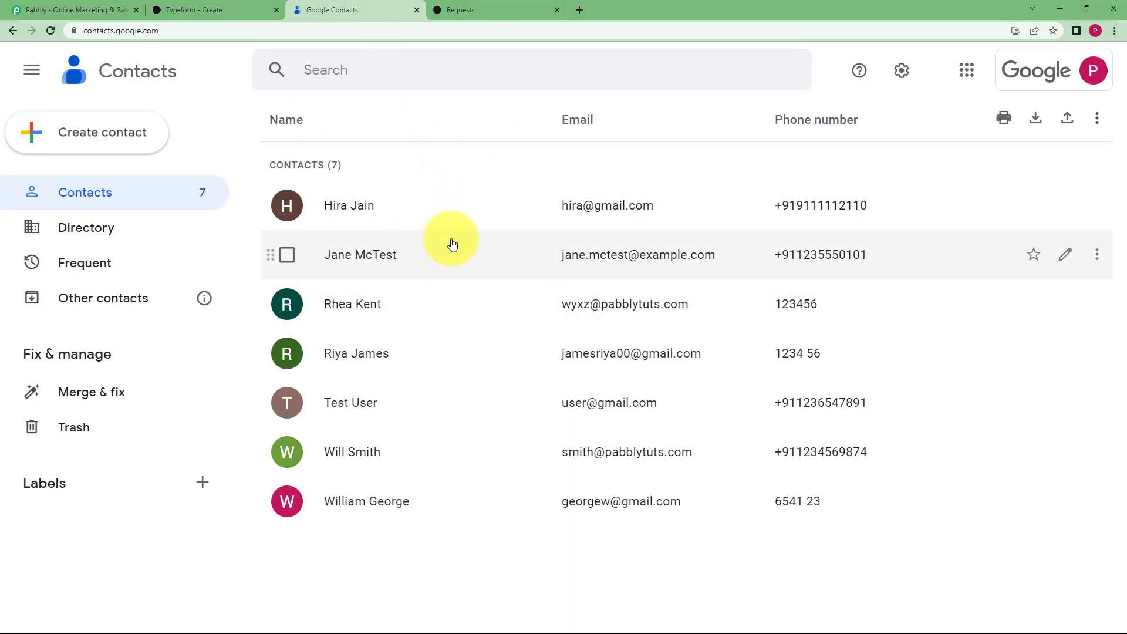
click(47, 10)
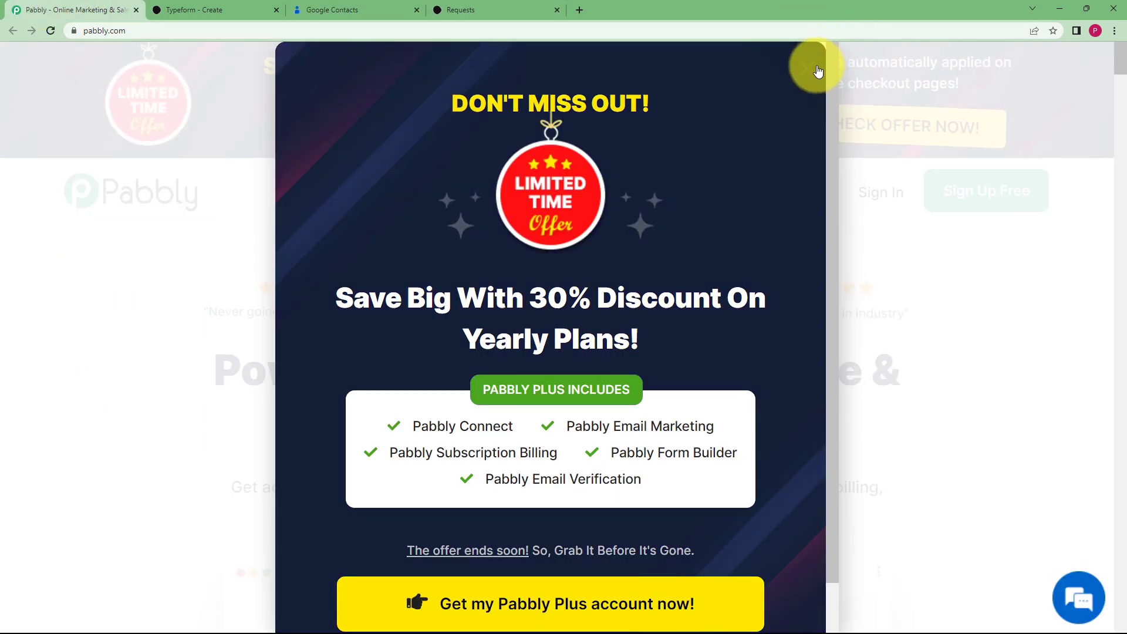
Dismiss the discount popup, sign in to Pabbly with Google, and launch Pabbly Connect
click(818, 70)
click(869, 200)
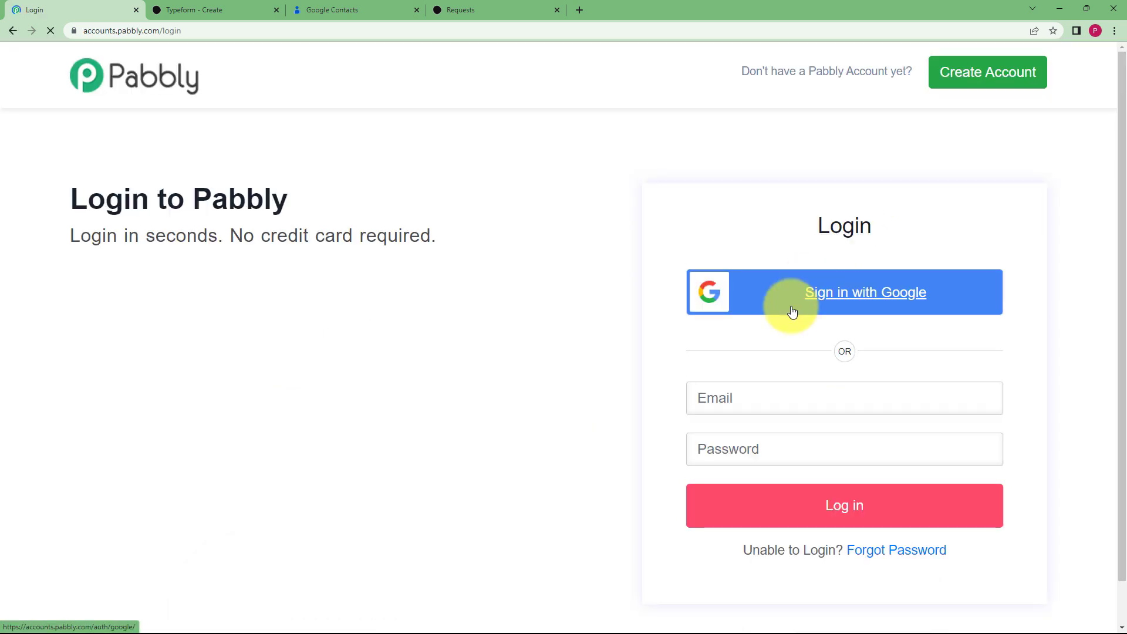
click(800, 297)
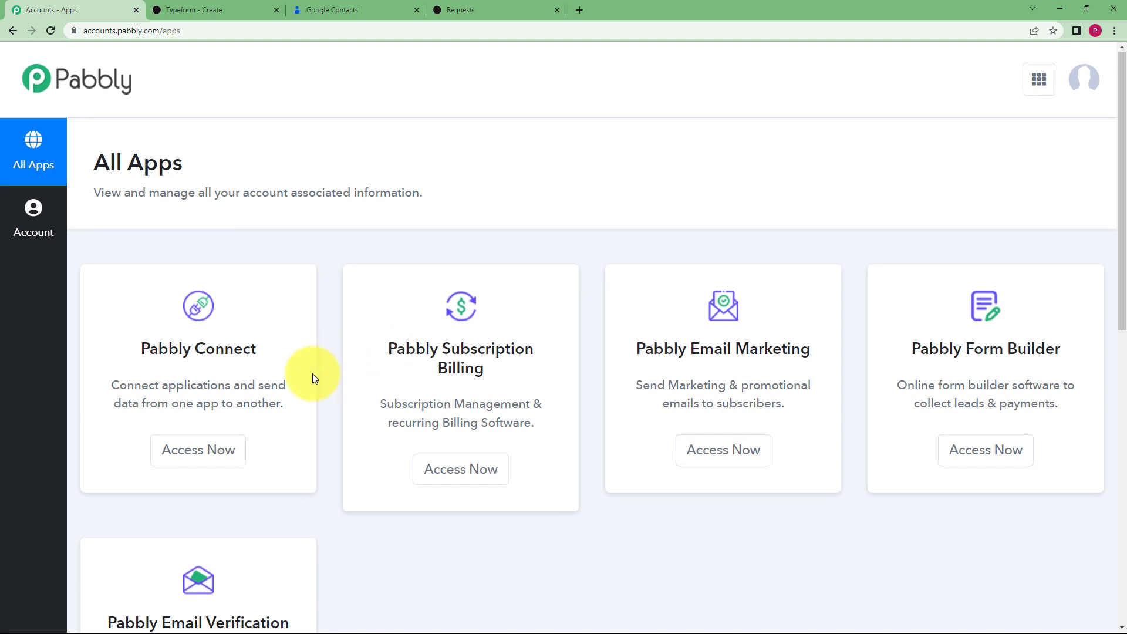
scroll(313, 373, down, 1)
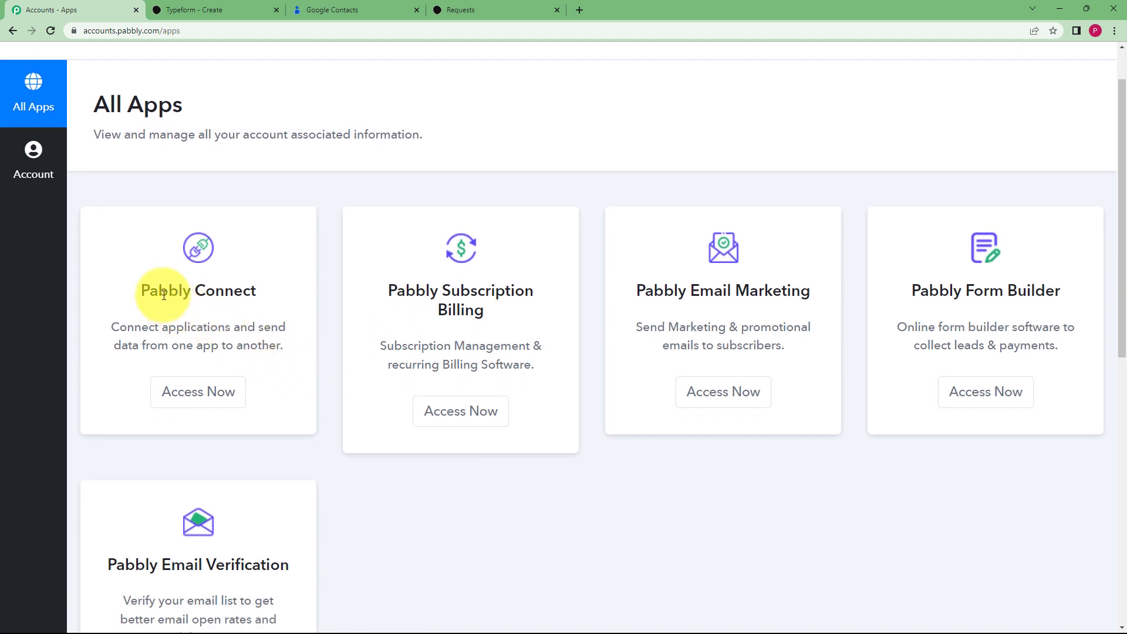
drag(144, 289, 250, 292)
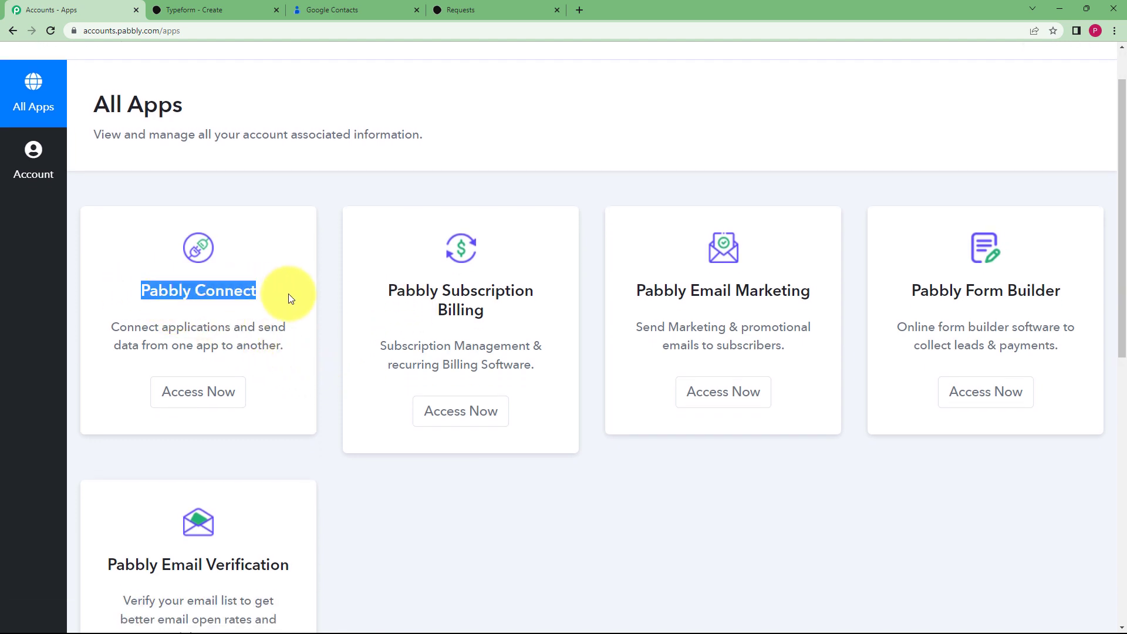
click(211, 396)
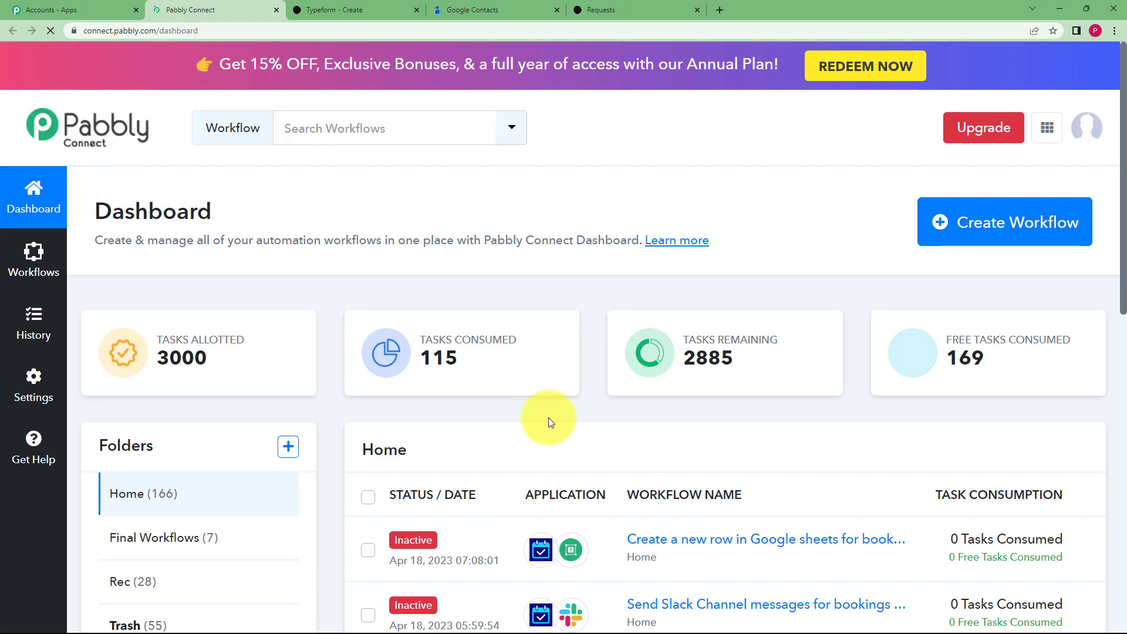
Create a workflow named 'Create Google contacts from Typeform Responses'
click(979, 227)
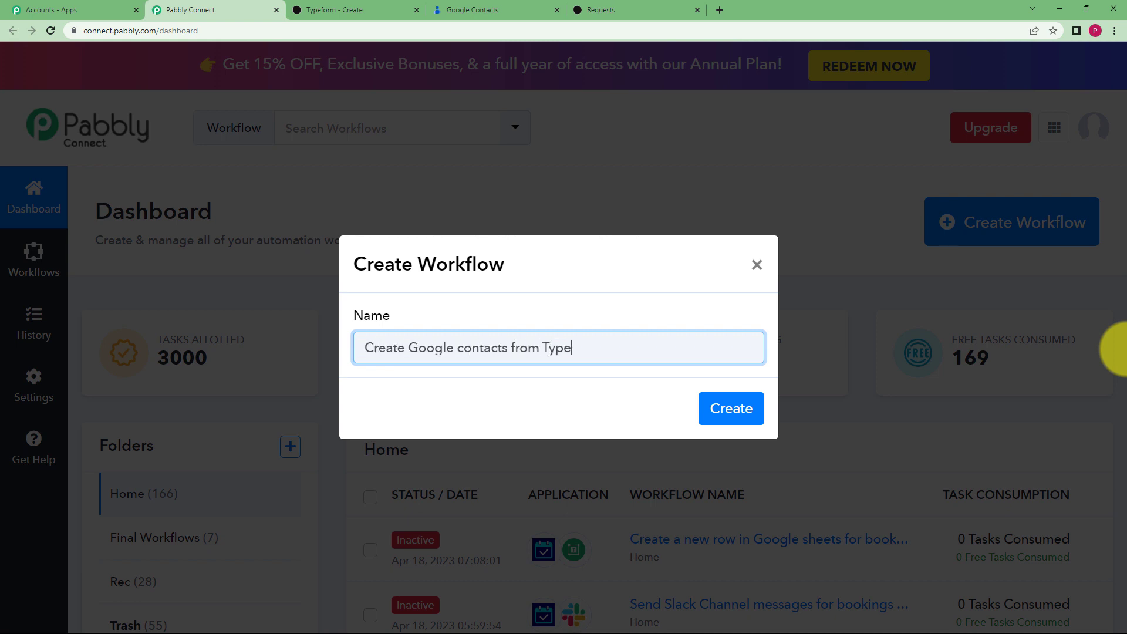
click(740, 409)
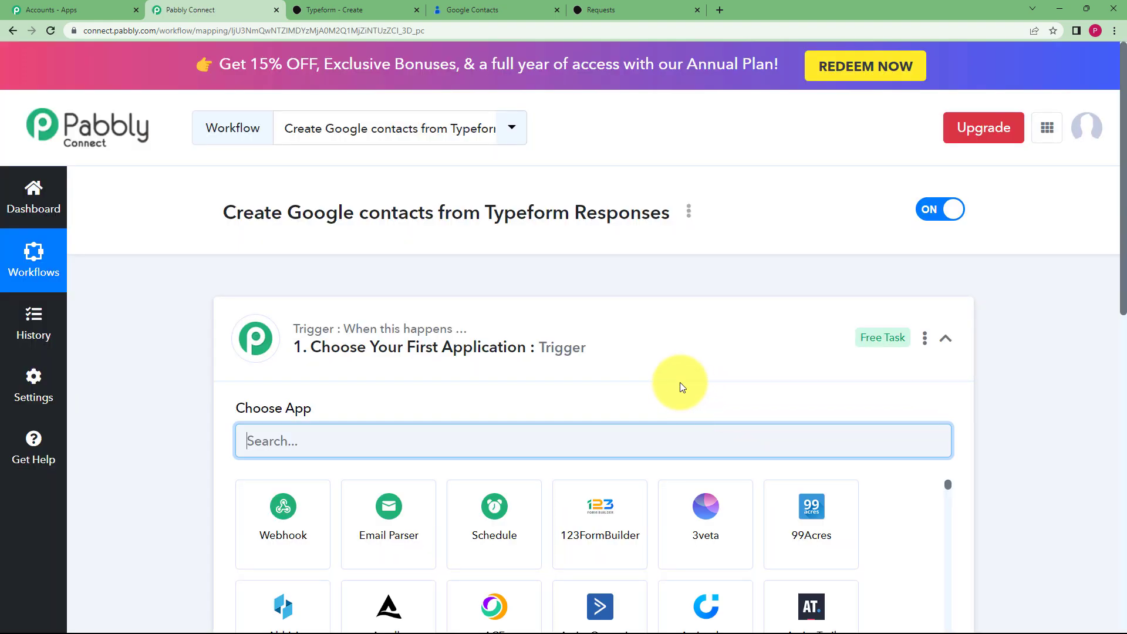
Choose Typeform as the trigger app with New Entry as its trigger event
click(664, 347)
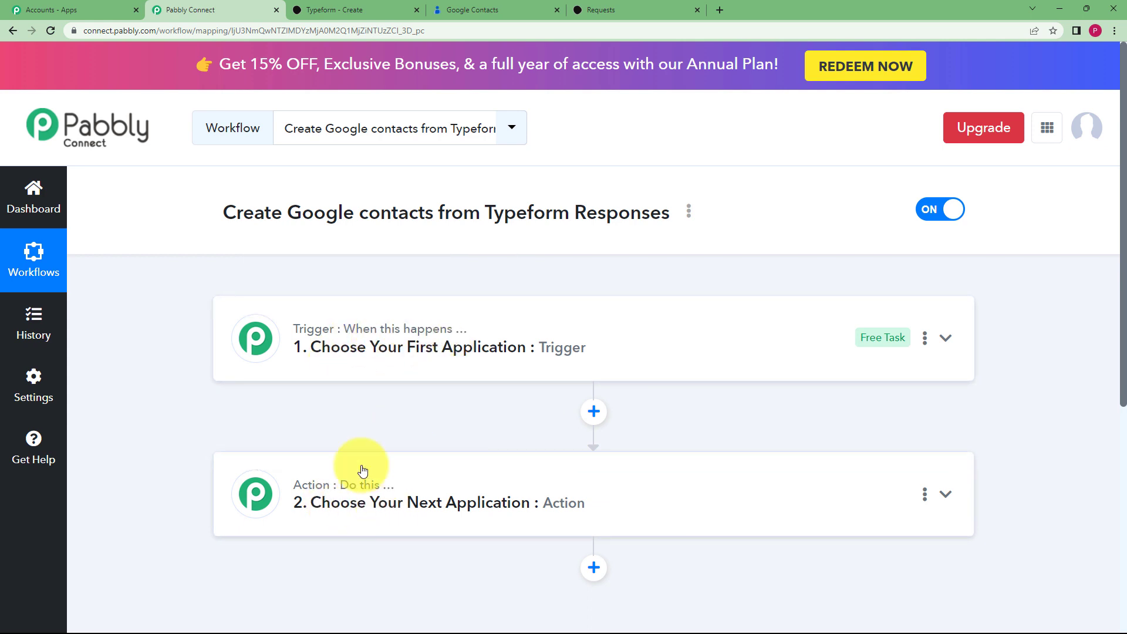
click(347, 339)
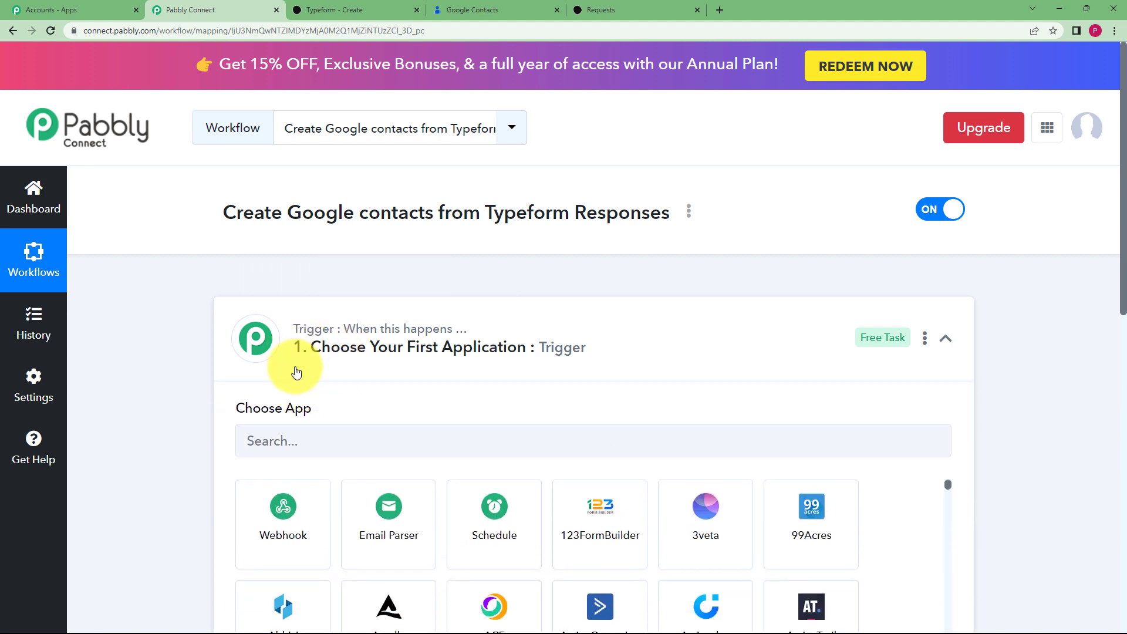
click(329, 351)
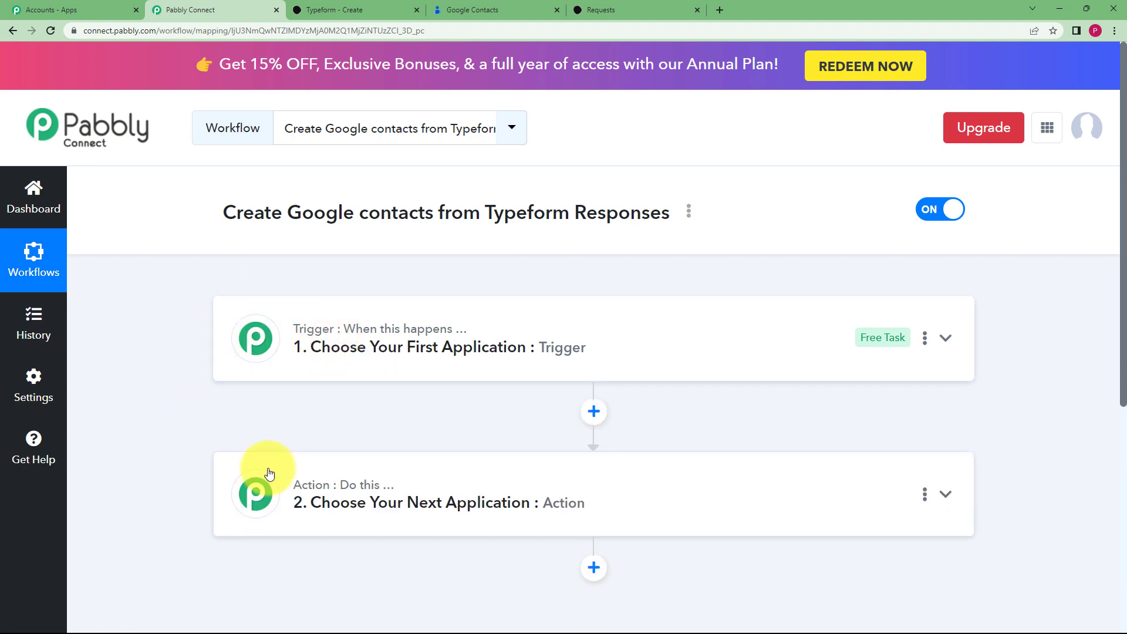
click(338, 363)
text(type)
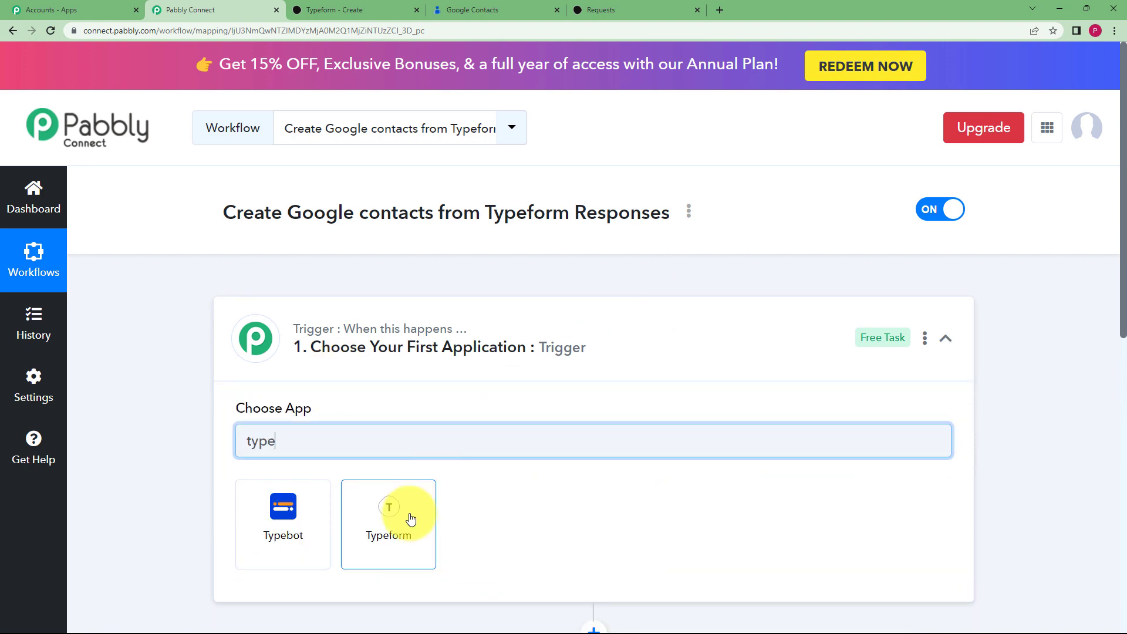
click(405, 522)
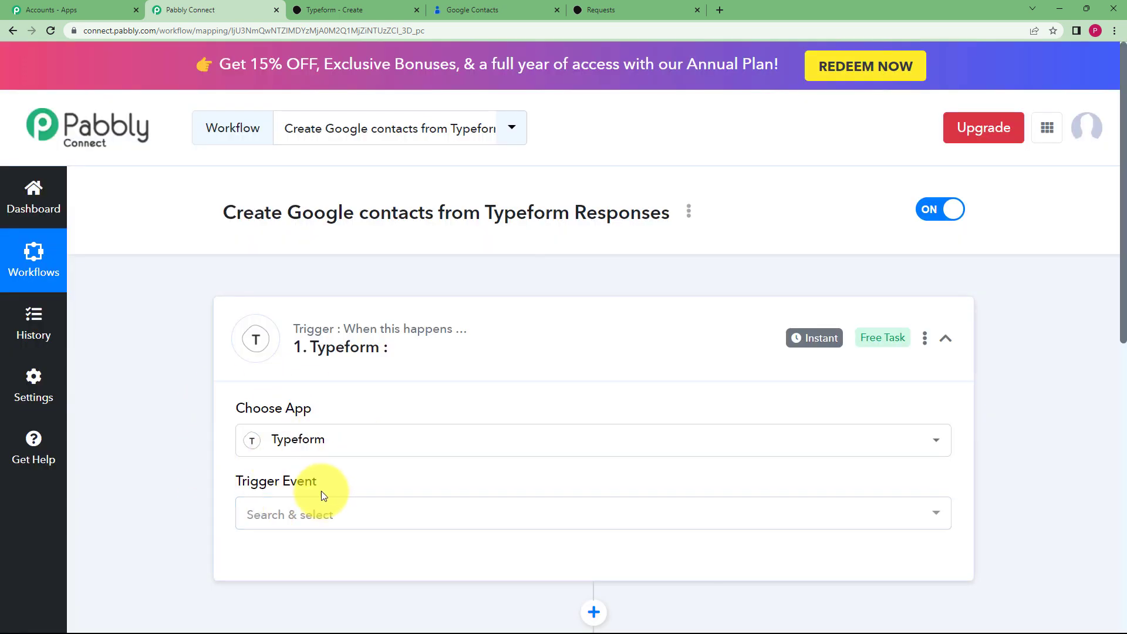
click(310, 522)
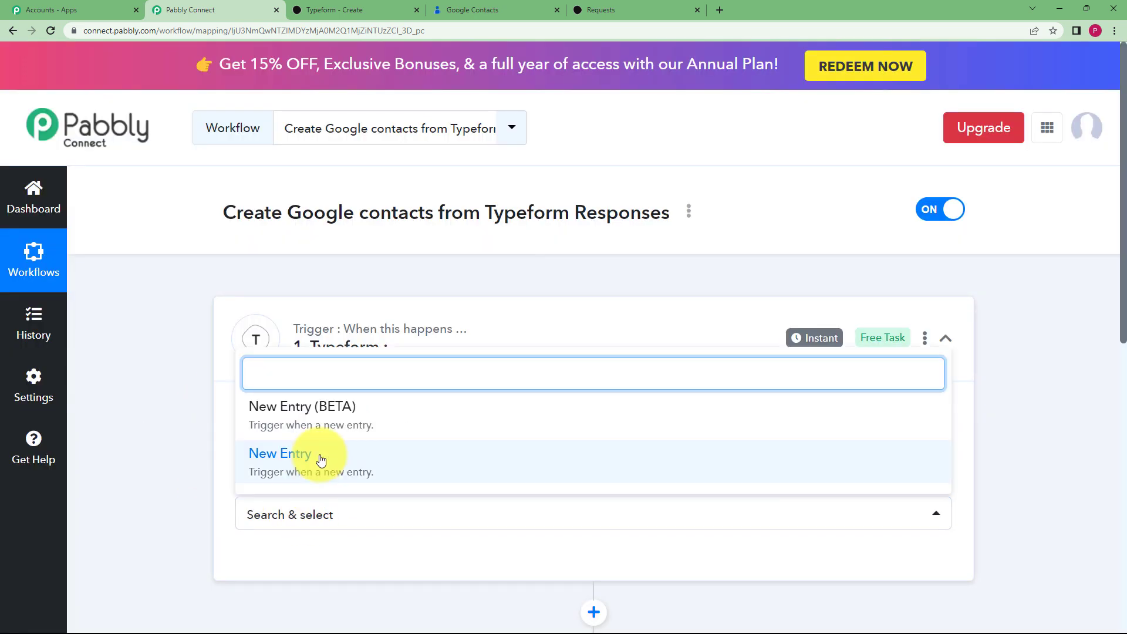
click(314, 457)
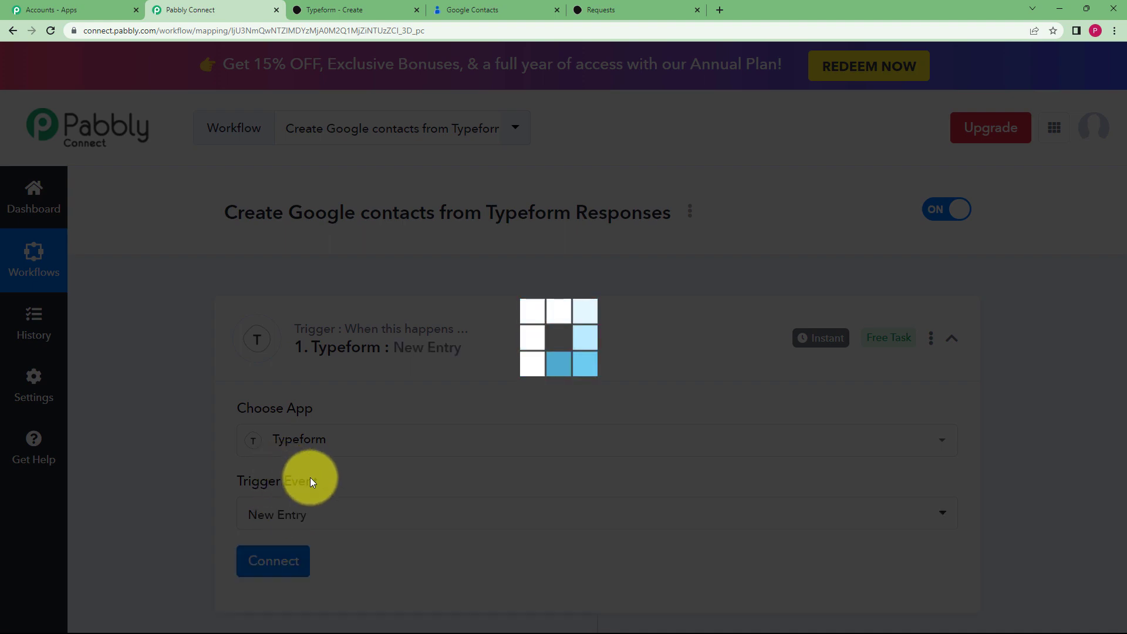
scroll(320, 481, down, 3)
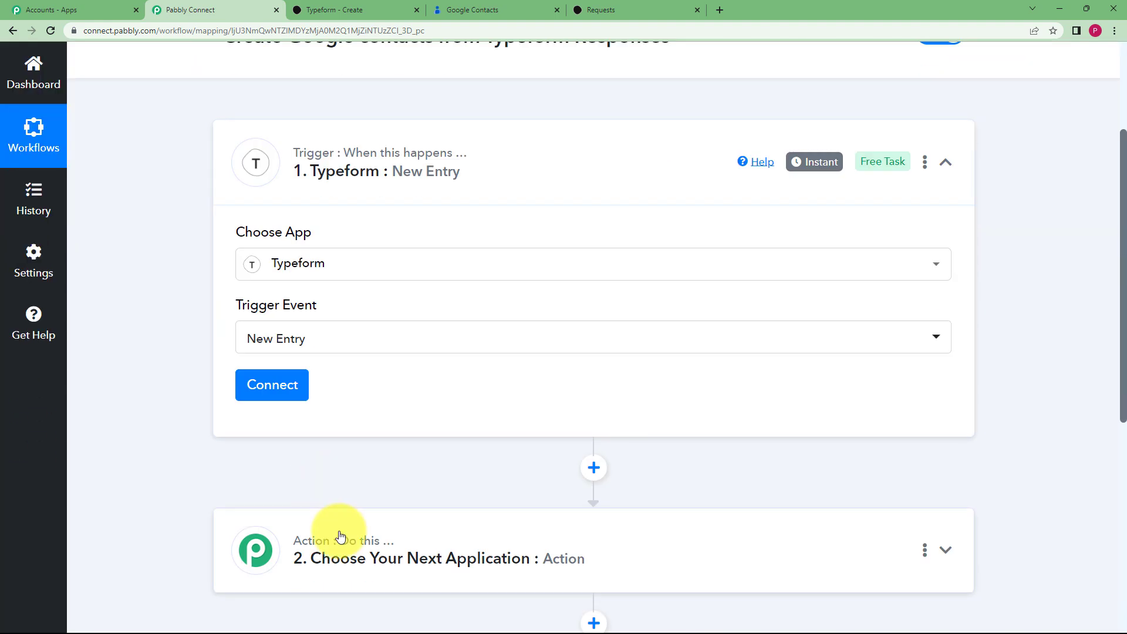
Add a new Typeform connection and accept Typeform's access permissions for Pabbly Connect
click(274, 386)
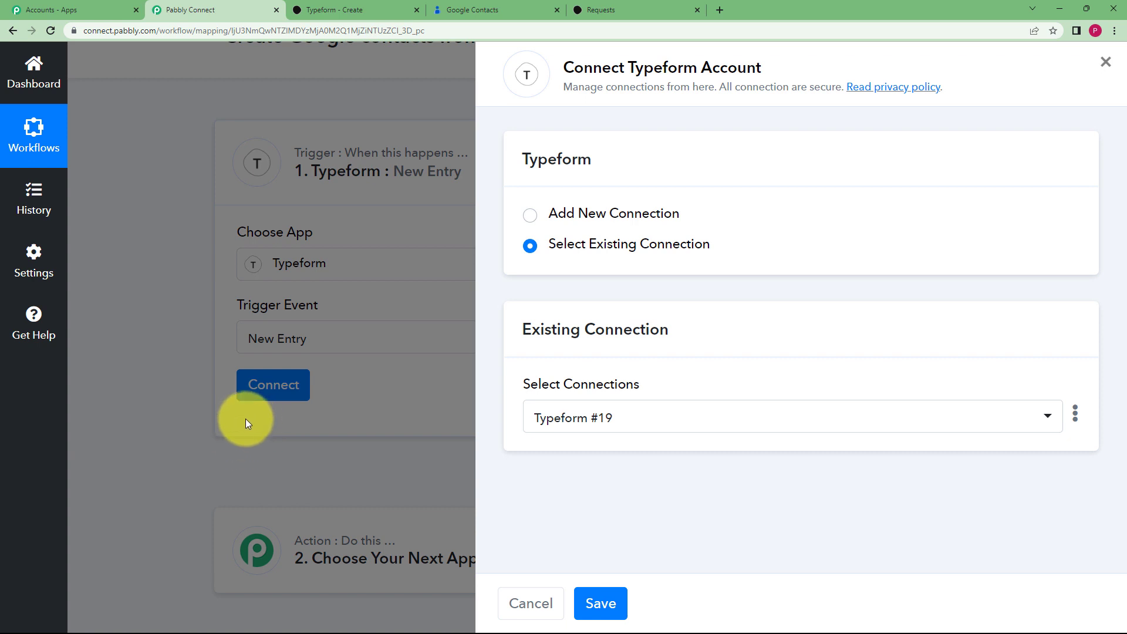
click(607, 215)
click(562, 405)
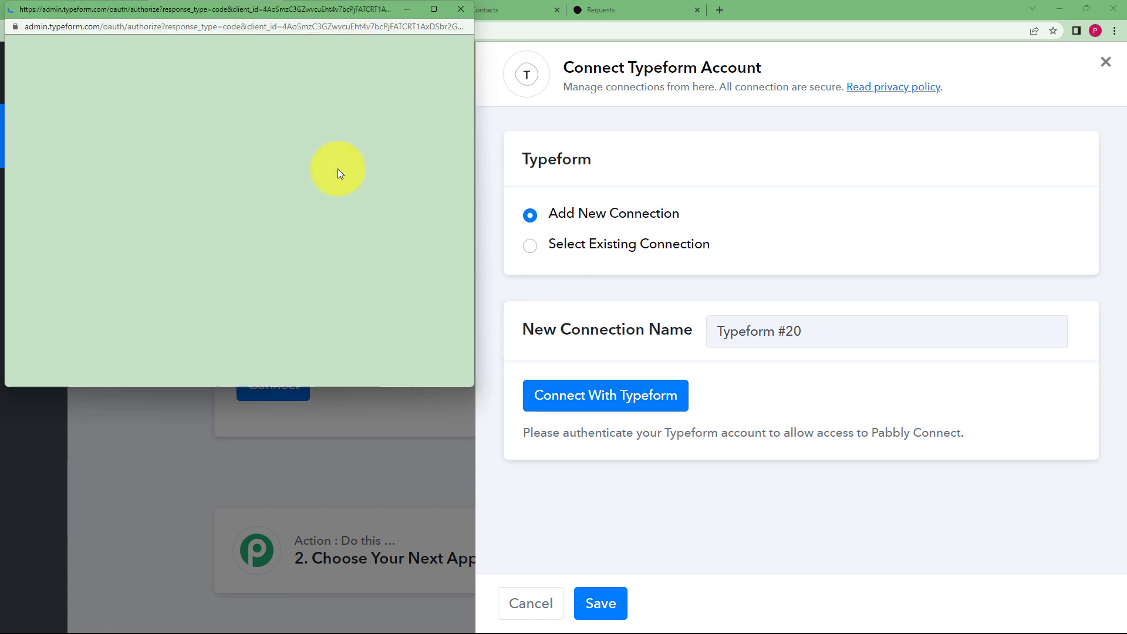
scroll(337, 173, down, 10)
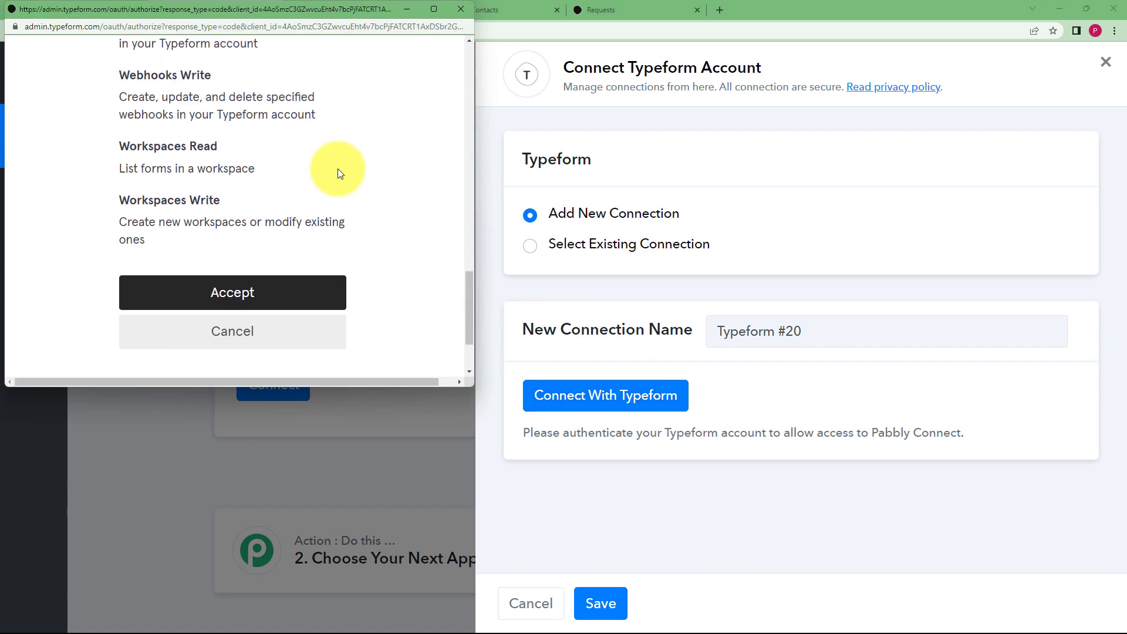
scroll(338, 174, down, 2)
click(291, 183)
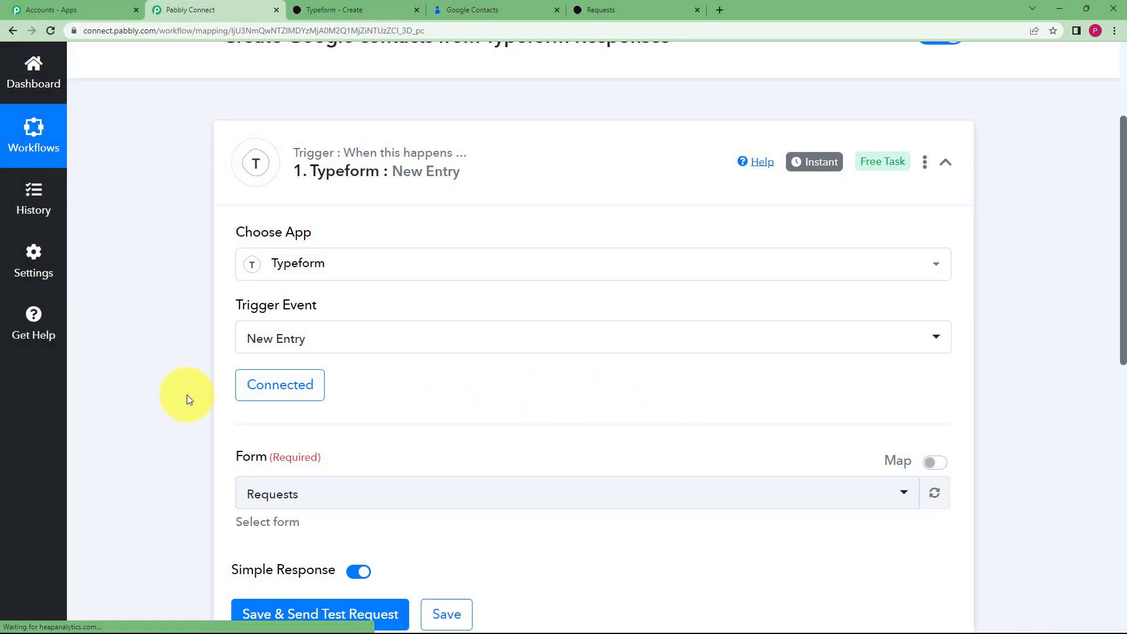
scroll(187, 394, down, 3)
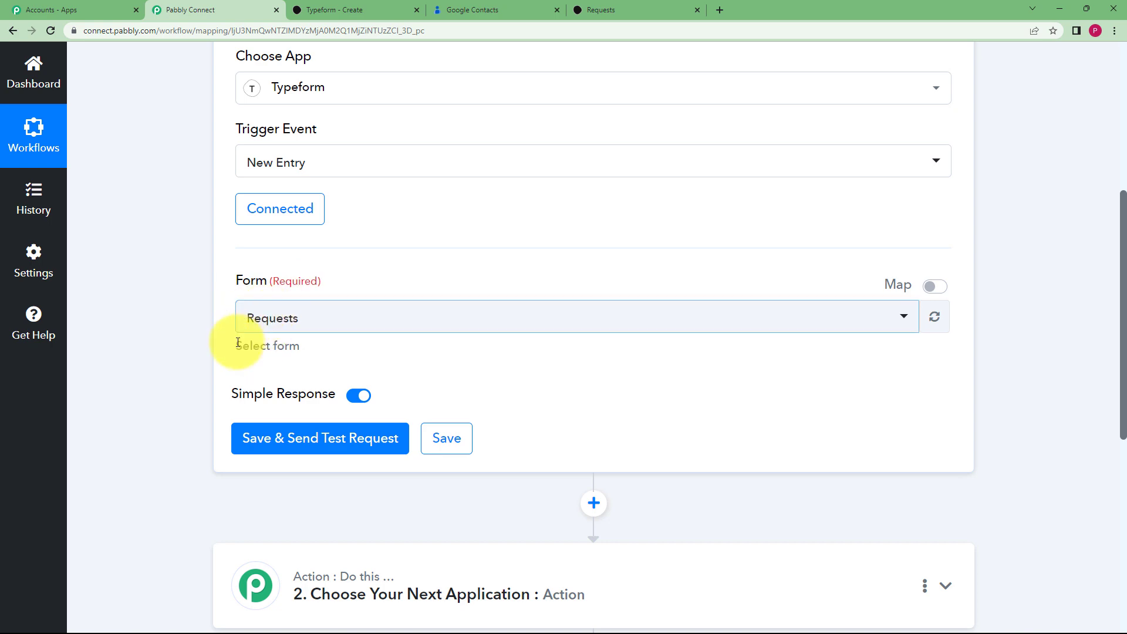
Close Typeform's link panel and keep Requests as the trigger's form
click(353, 10)
click(587, 143)
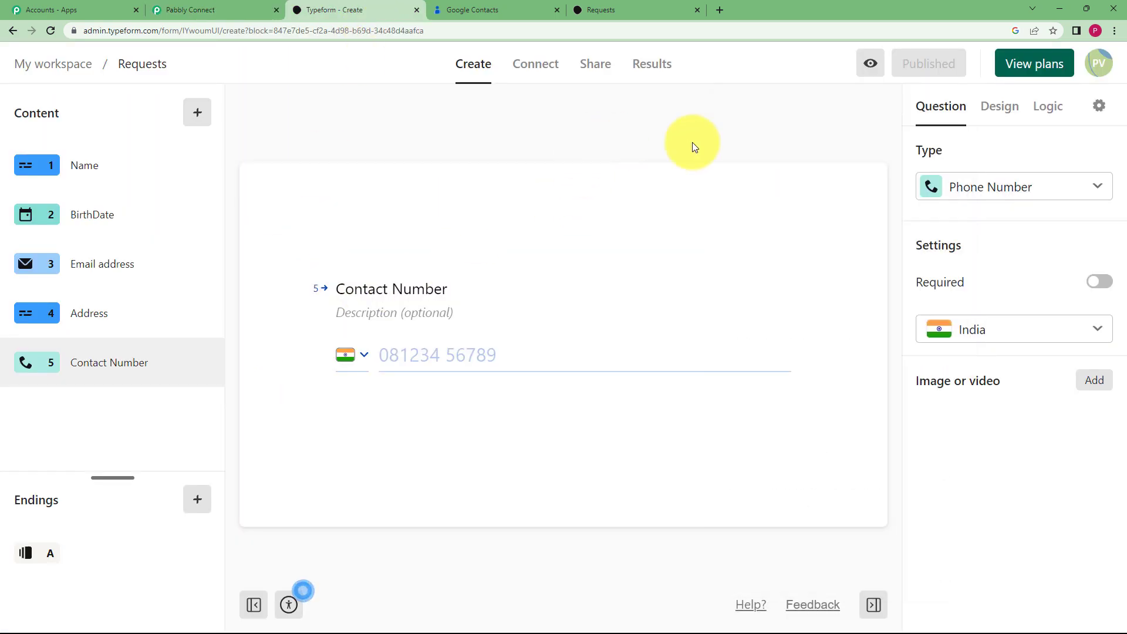
click(202, 10)
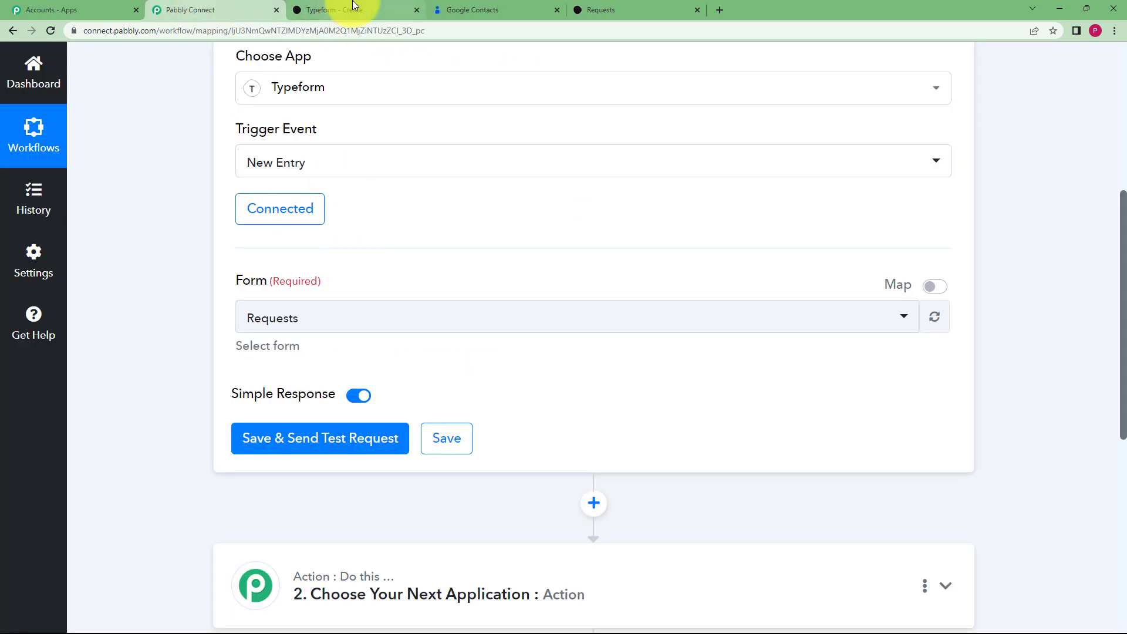
click(352, 10)
click(210, 10)
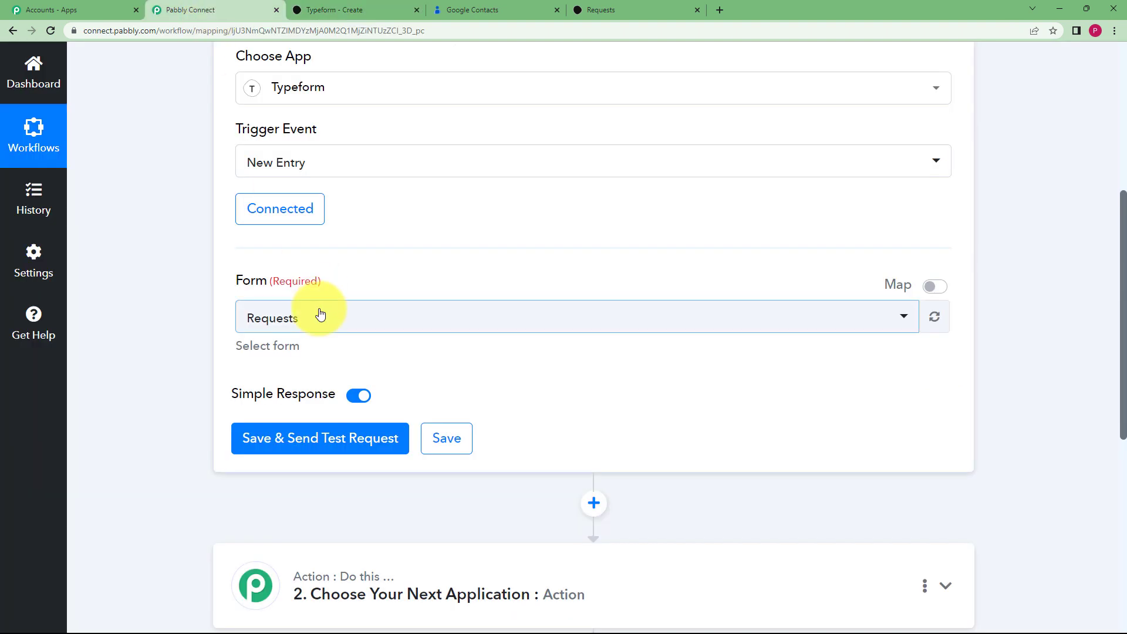
click(368, 327)
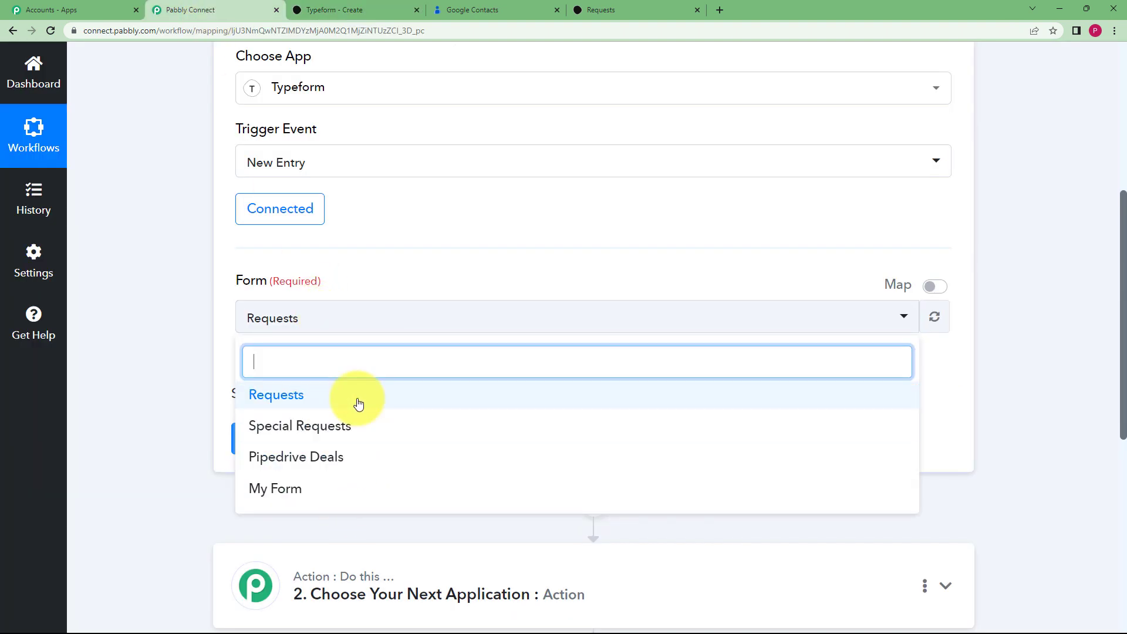
click(355, 400)
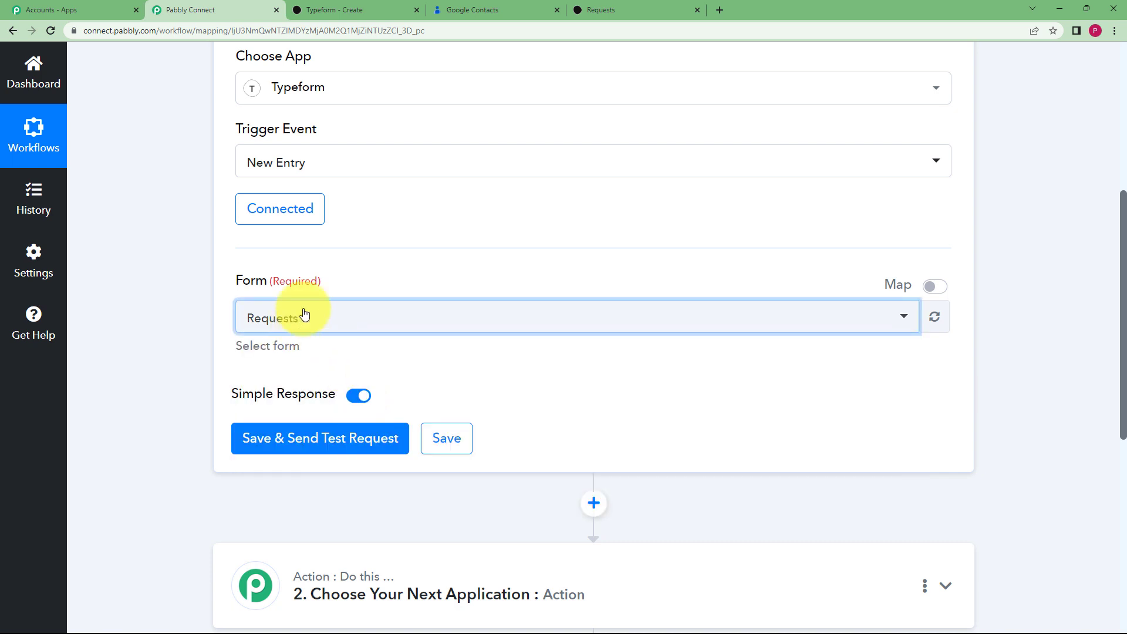
Save the trigger and send a test request so it waits for a response
click(346, 9)
click(223, 9)
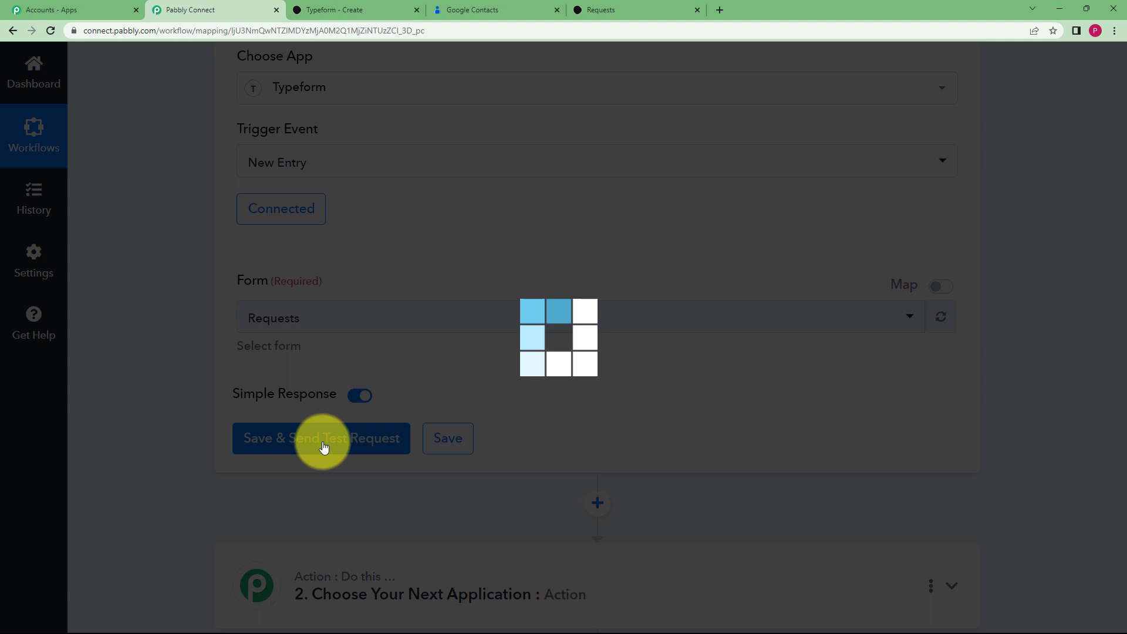
click(323, 445)
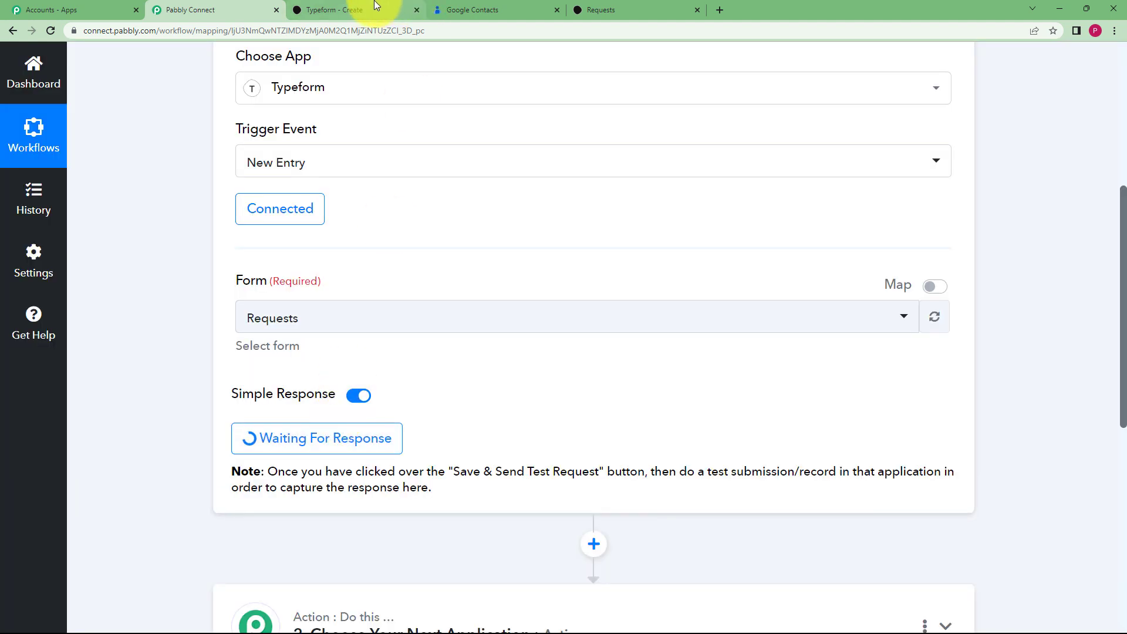
click(376, 5)
Answer the Name question with the test contact's name and enter the birth date
click(644, 6)
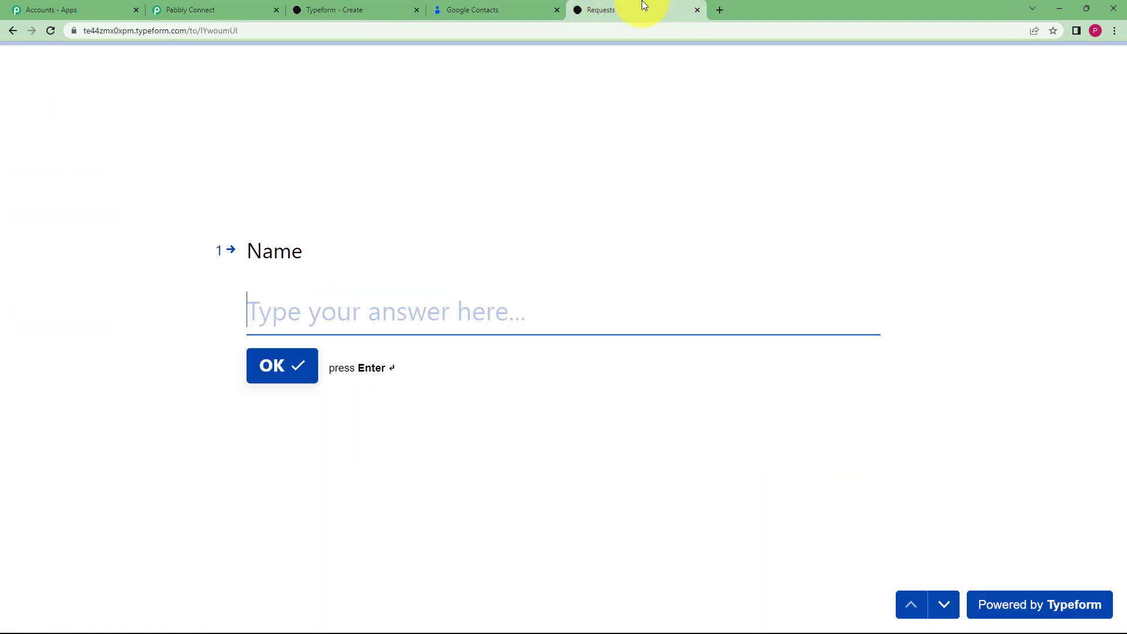
click(447, 312)
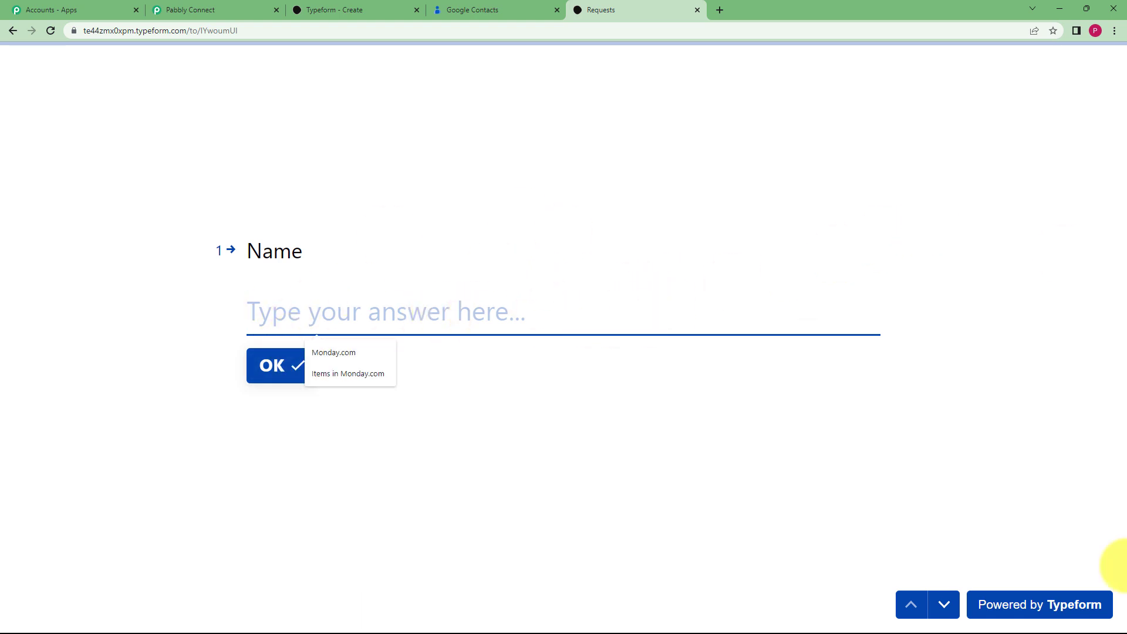
click(276, 364)
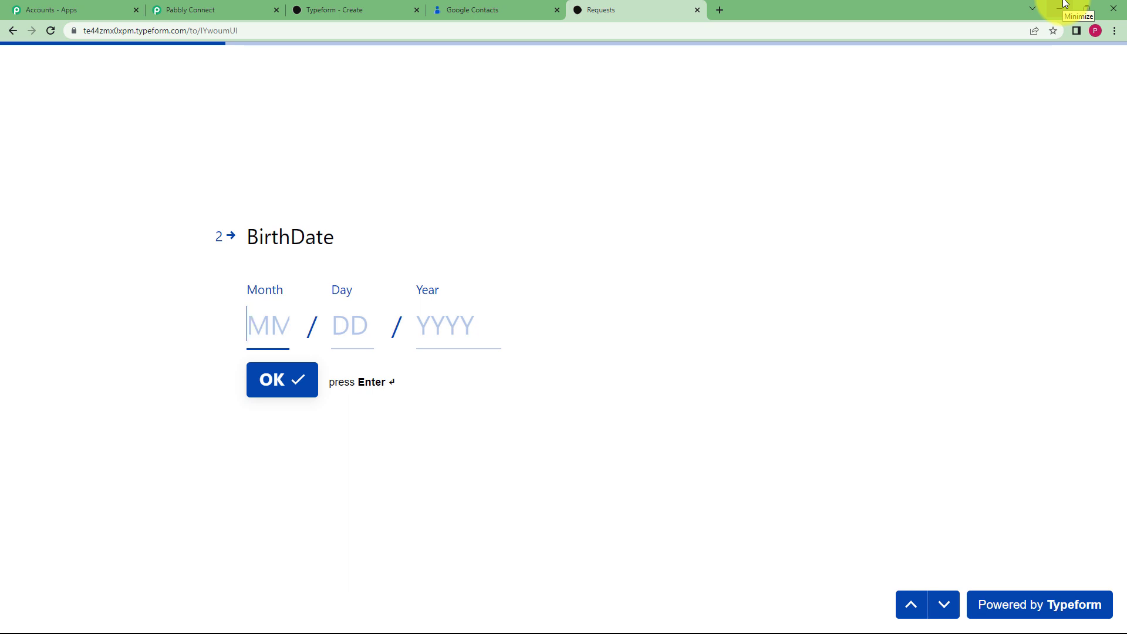
key(Tab)
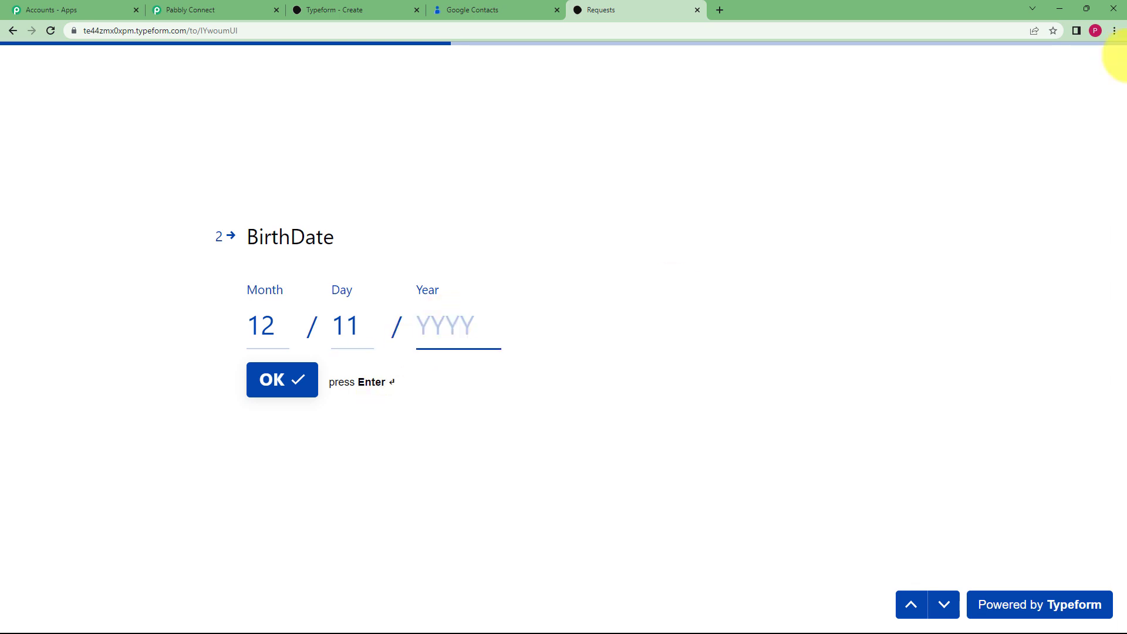
click(293, 379)
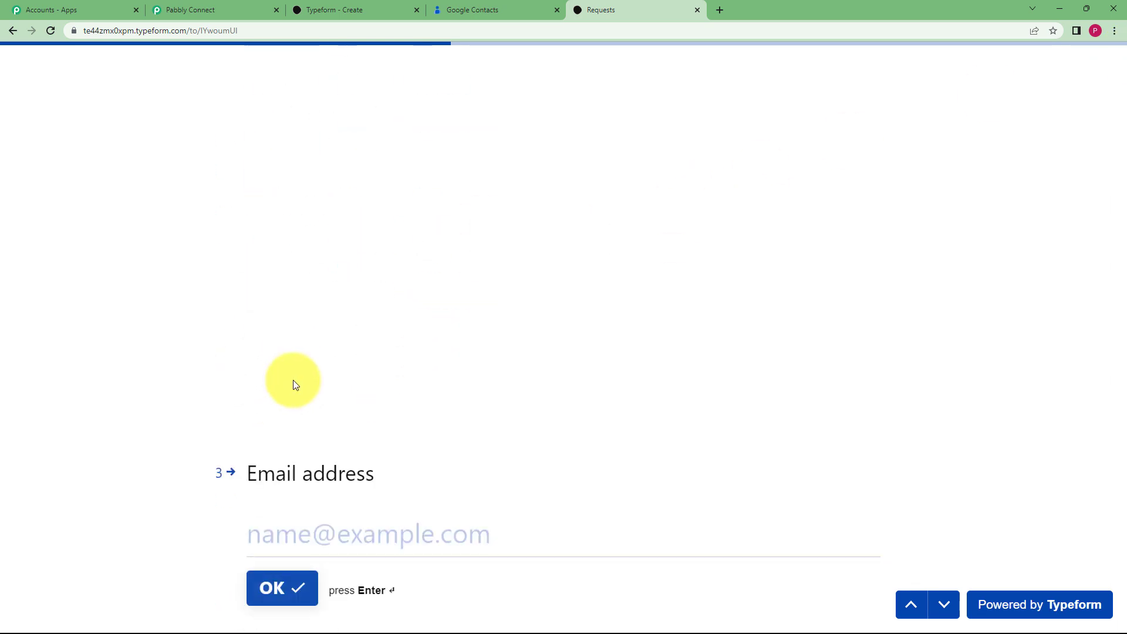
Answer the email, address and contact number questions, then submit the form
click(338, 319)
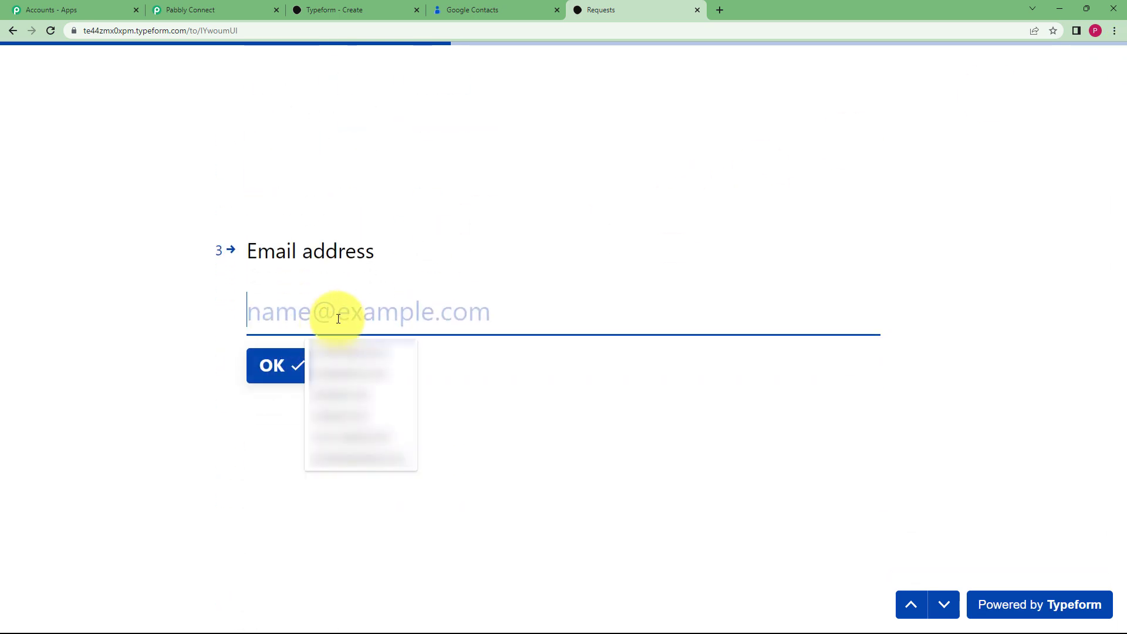
key(Return)
click(292, 304)
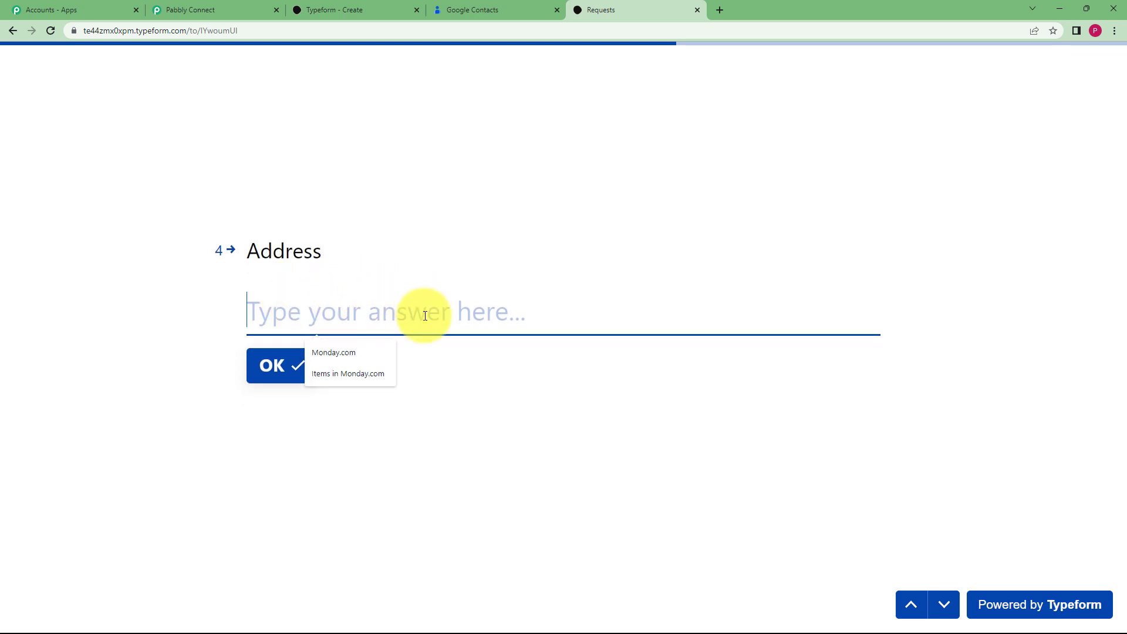
text(121 ABC Street New City)
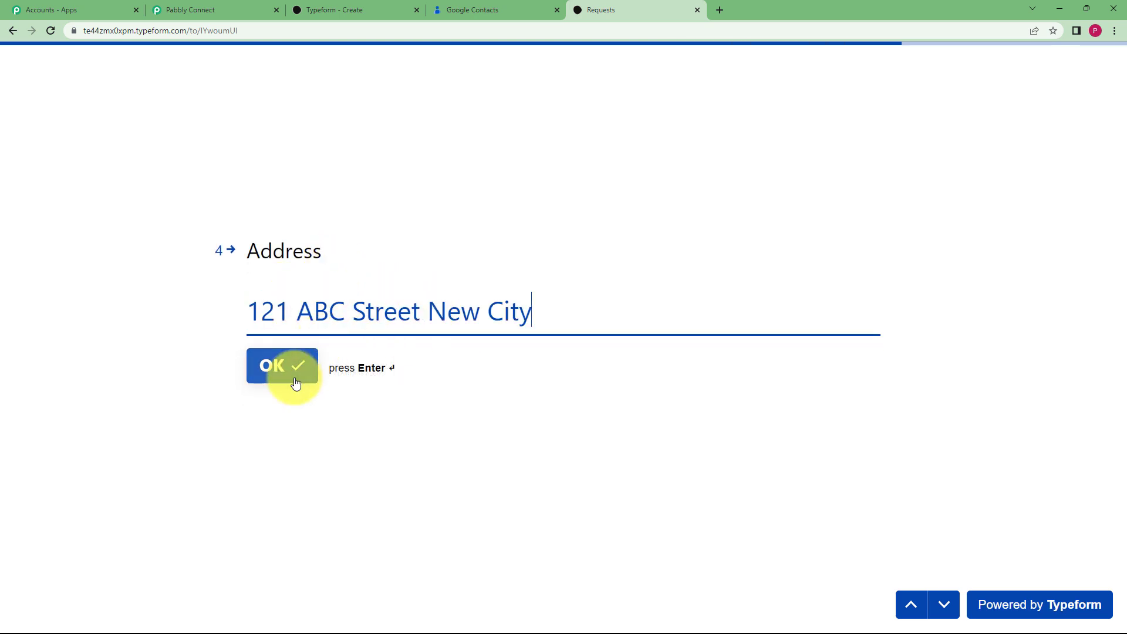
click(295, 382)
click(334, 292)
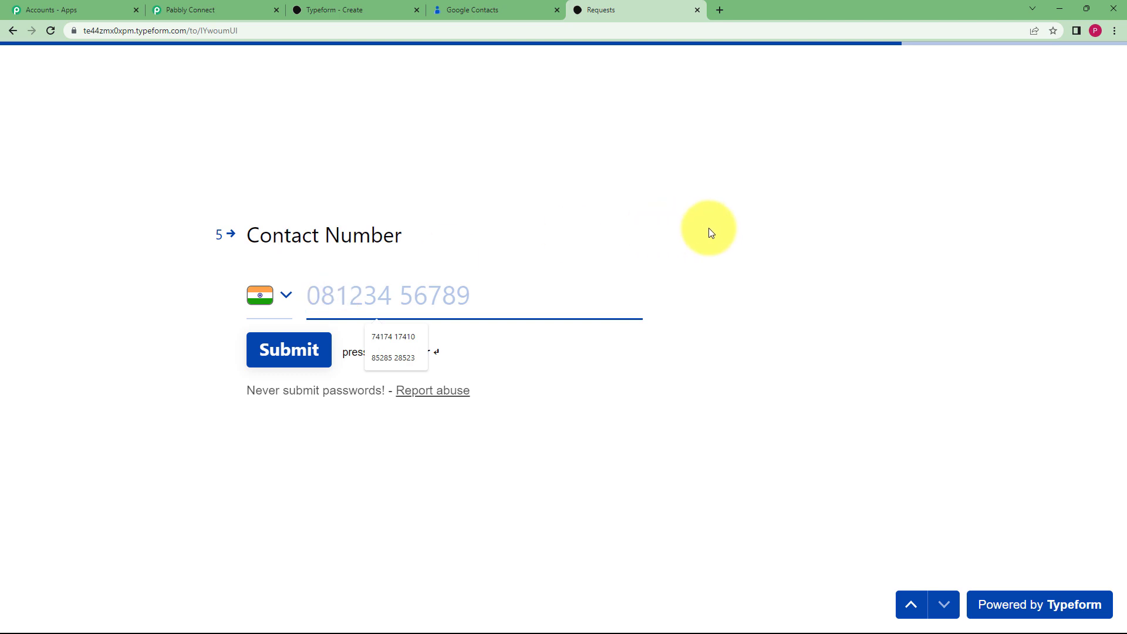
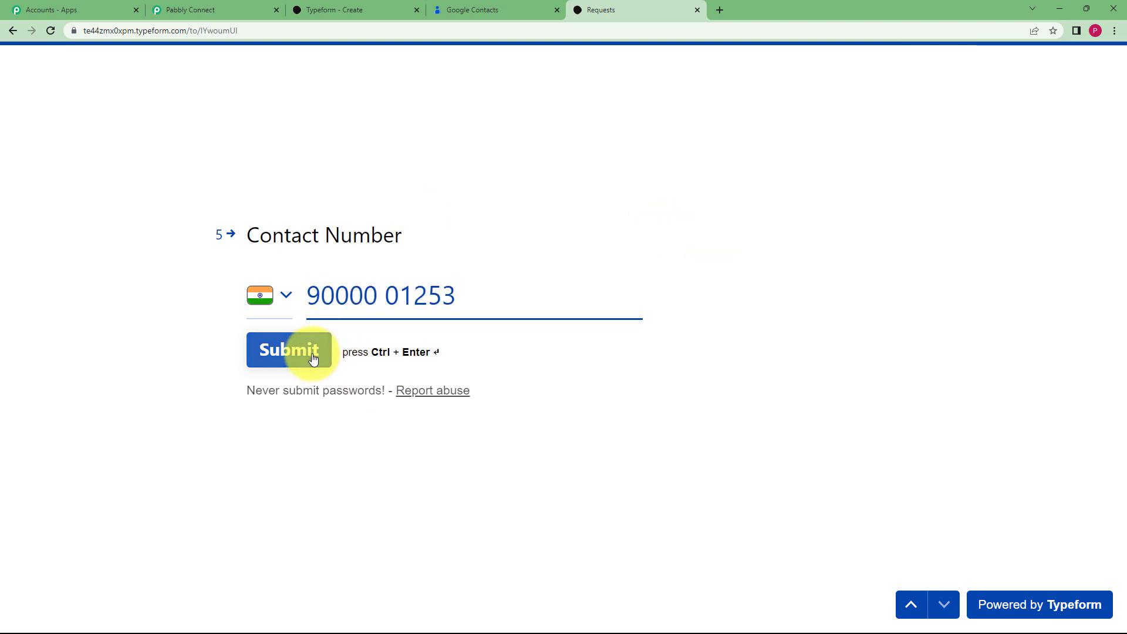
click(302, 353)
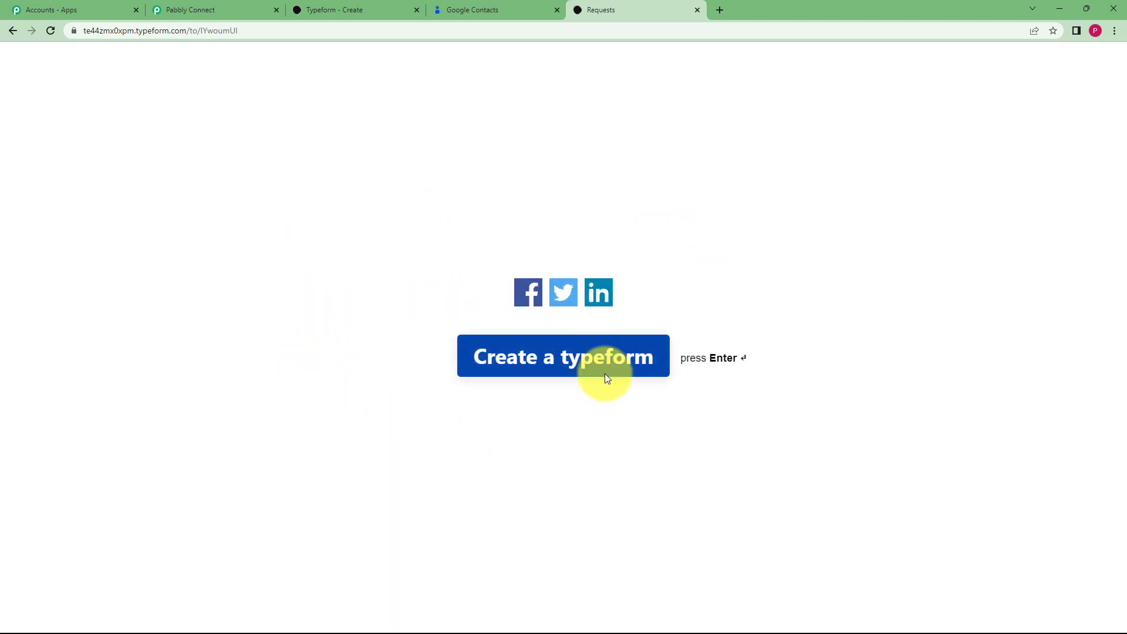
Scroll through the trigger's received Typeform response to verify the submitted answers
click(190, 6)
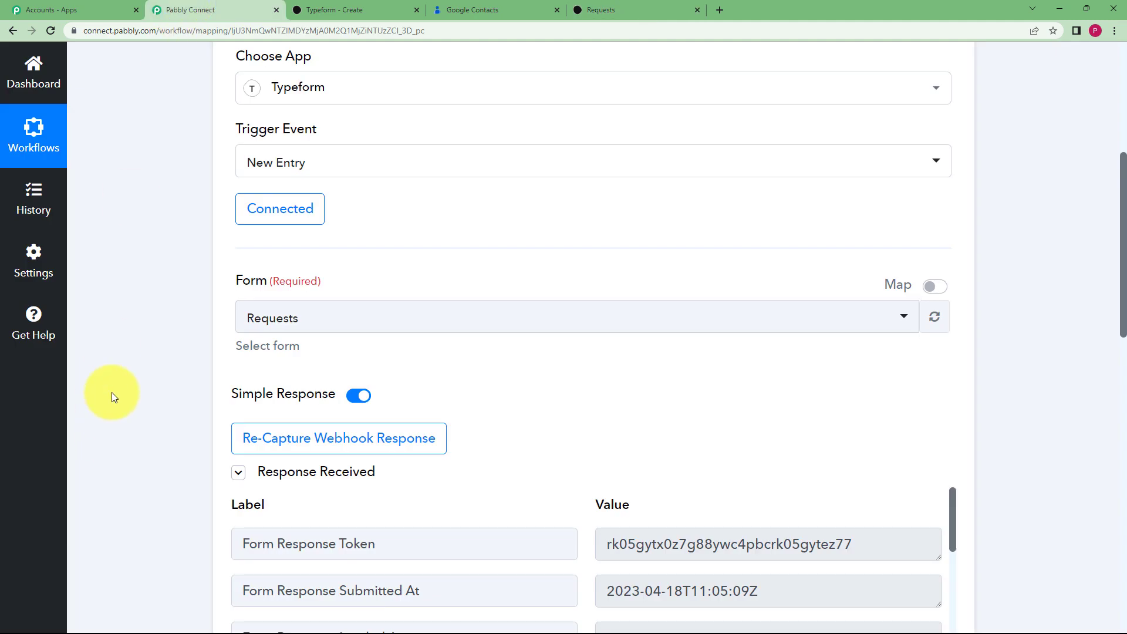
scroll(112, 393, down, 6)
scroll(710, 395, down, 1)
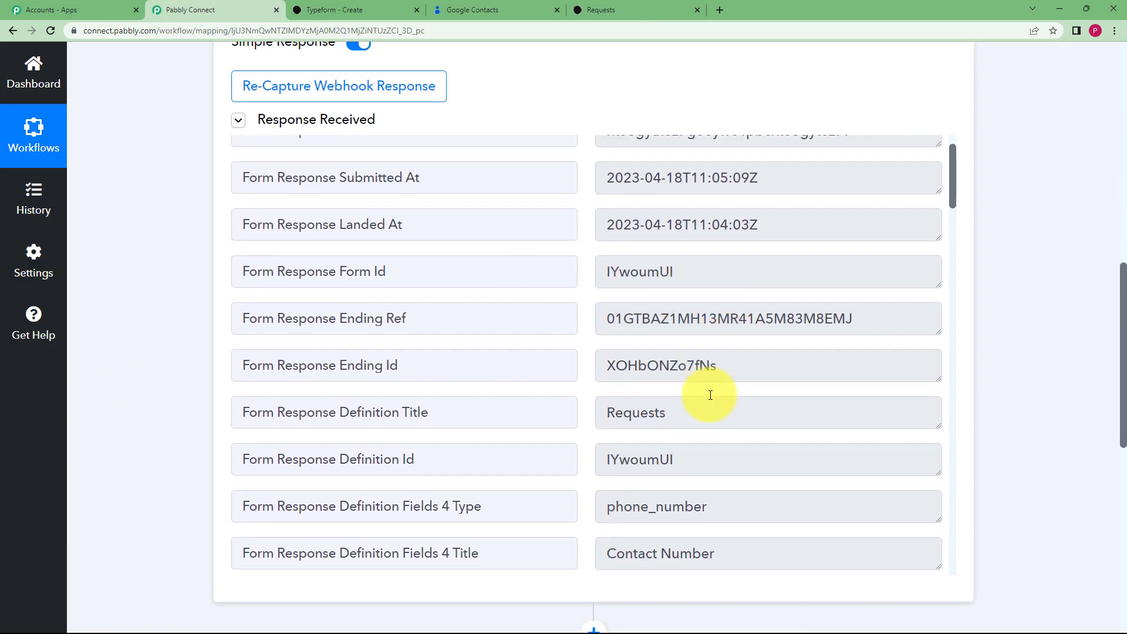
scroll(710, 395, down, 1)
drag(695, 357, 571, 367)
scroll(578, 371, down, 9)
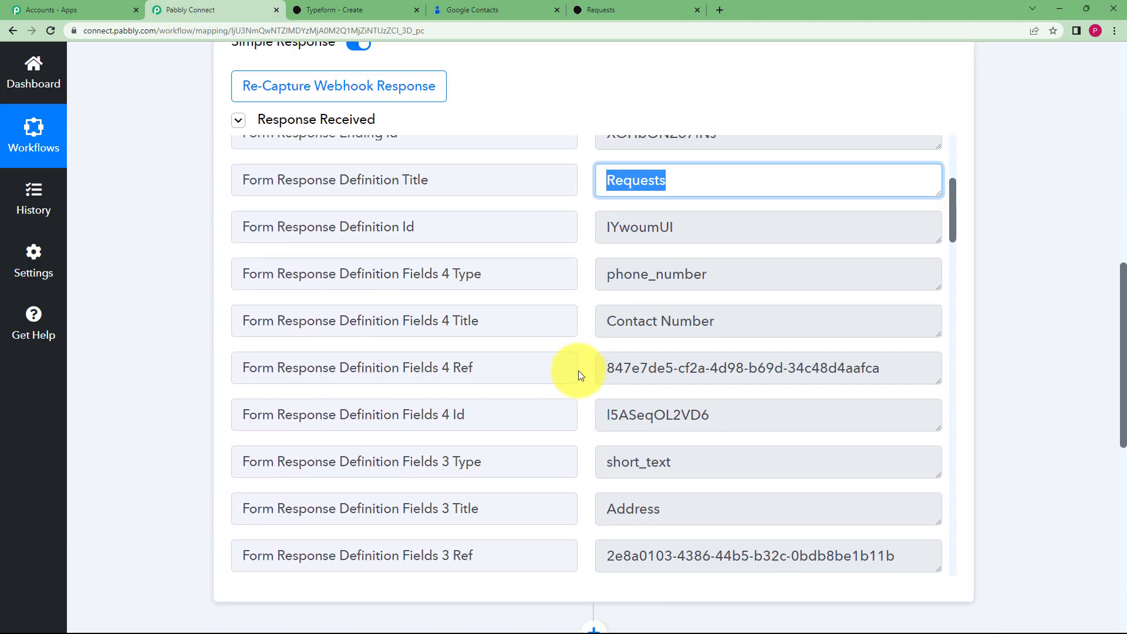
scroll(691, 327, down, 16)
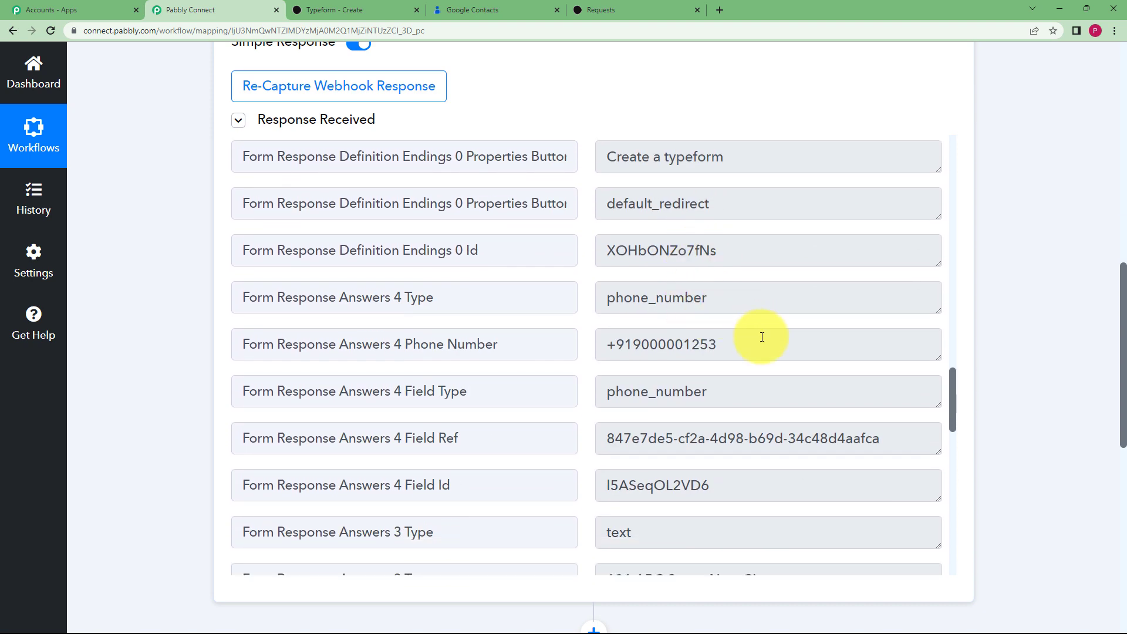
drag(762, 337, 536, 345)
scroll(612, 365, down, 5)
drag(774, 286, 511, 294)
scroll(659, 327, down, 3)
drag(861, 491, 541, 511)
scroll(541, 511, down, 4)
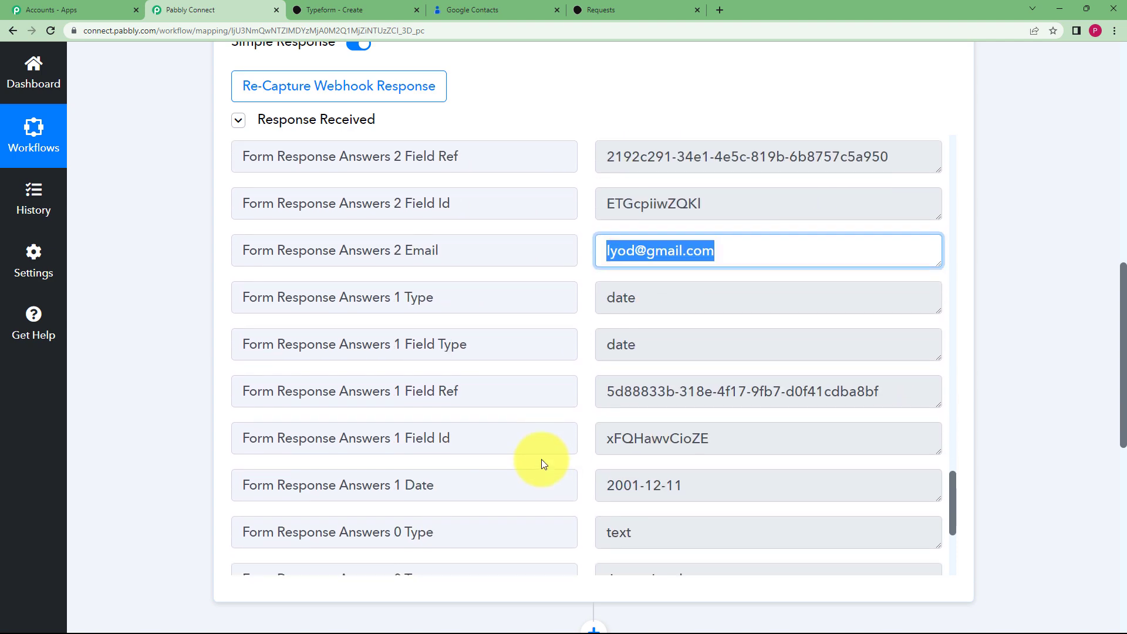
scroll(679, 445, down, 2)
drag(678, 370, 594, 415)
scroll(689, 311, down, 3)
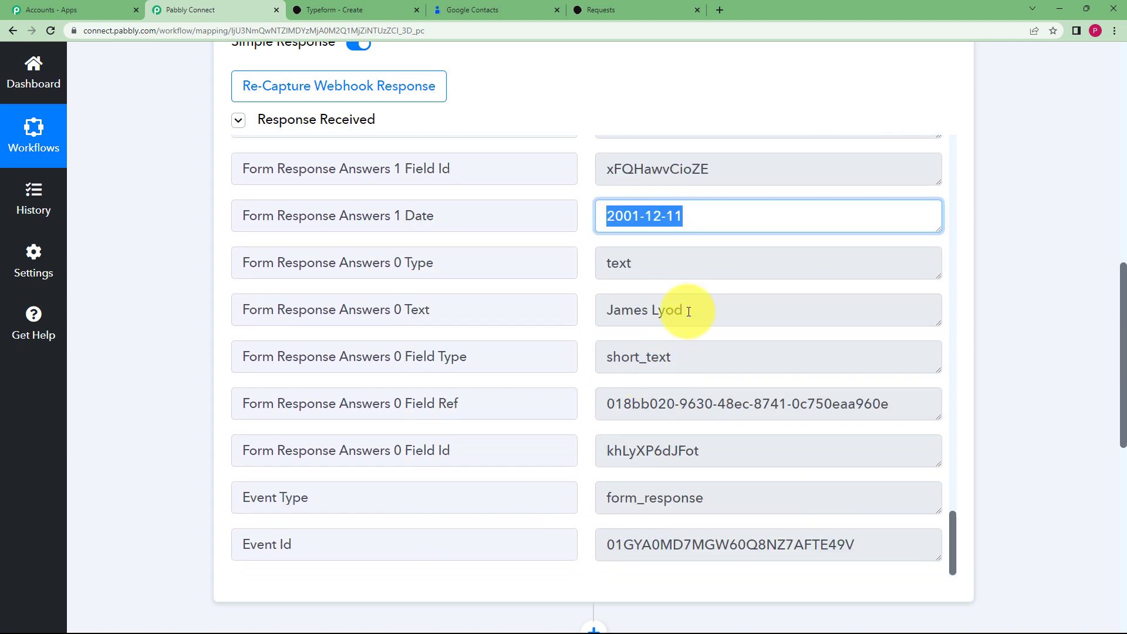
drag(689, 311, 503, 312)
Clear the response selection and collapse the Typeform trigger step
click(127, 318)
scroll(178, 386, up, 5)
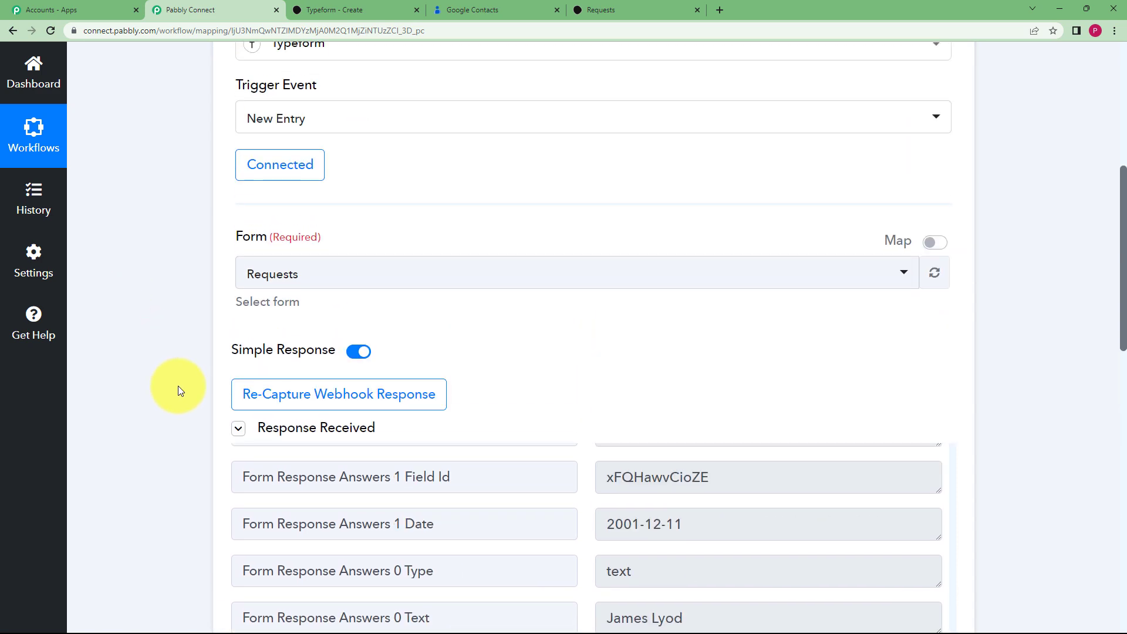
scroll(178, 386, up, 5)
click(446, 273)
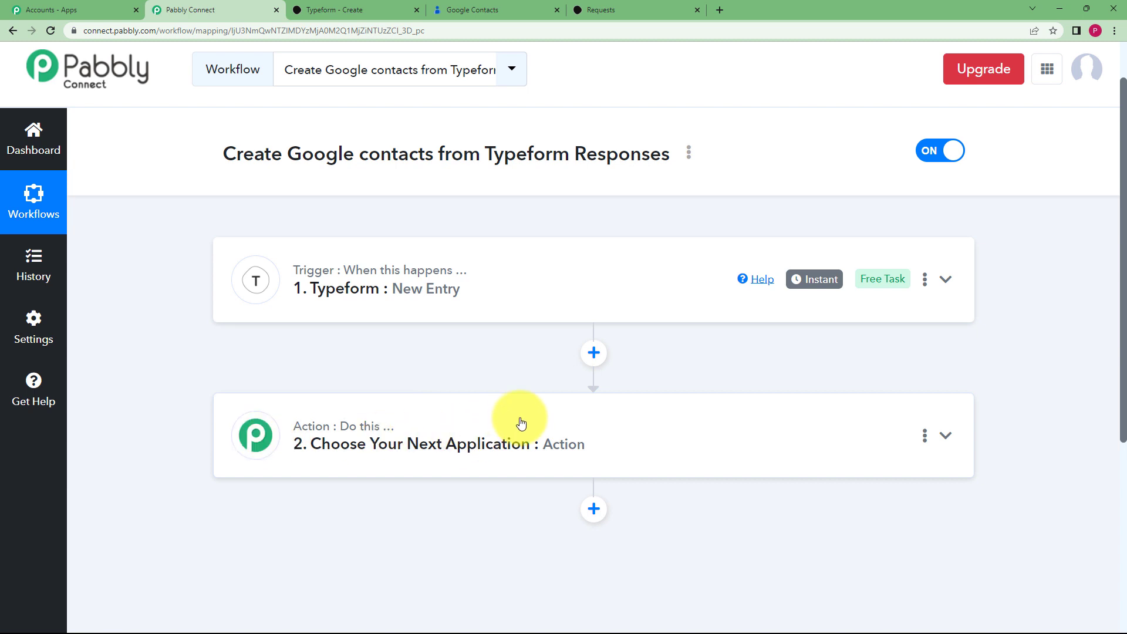
Set the second step to Text Formatter by Pabbly with the Split Text event and connect it
click(563, 420)
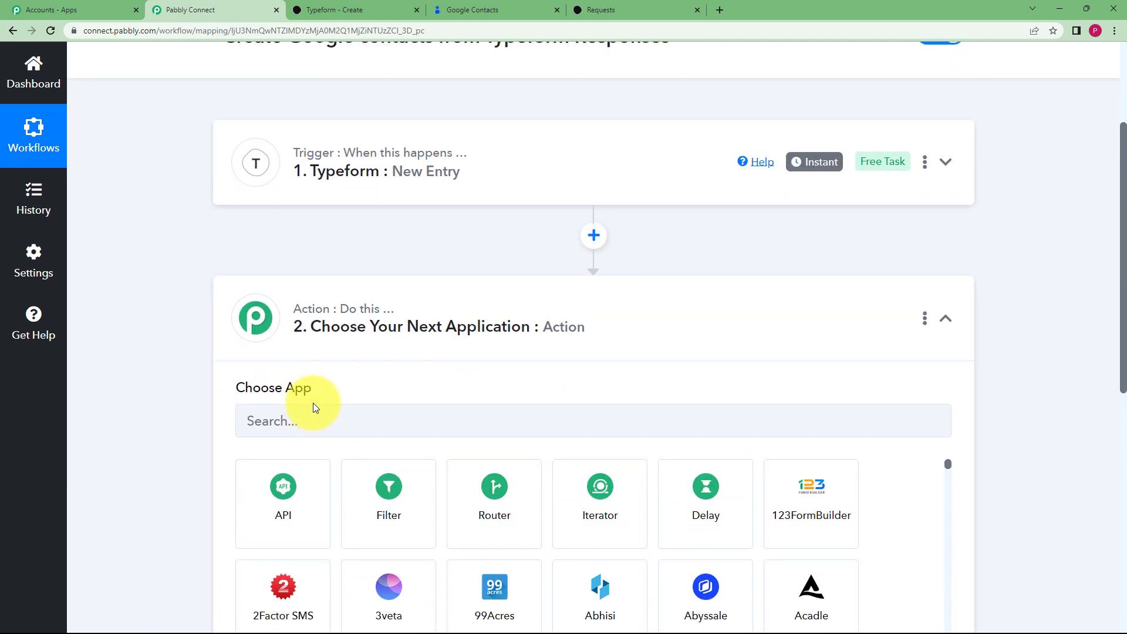
click(327, 433)
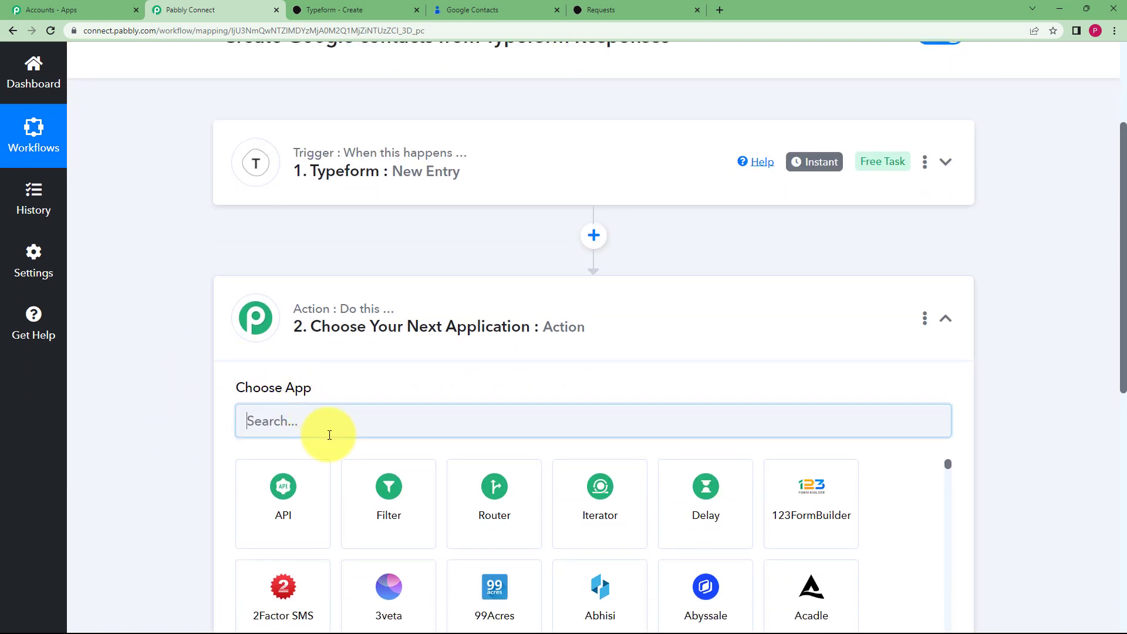
text(text)
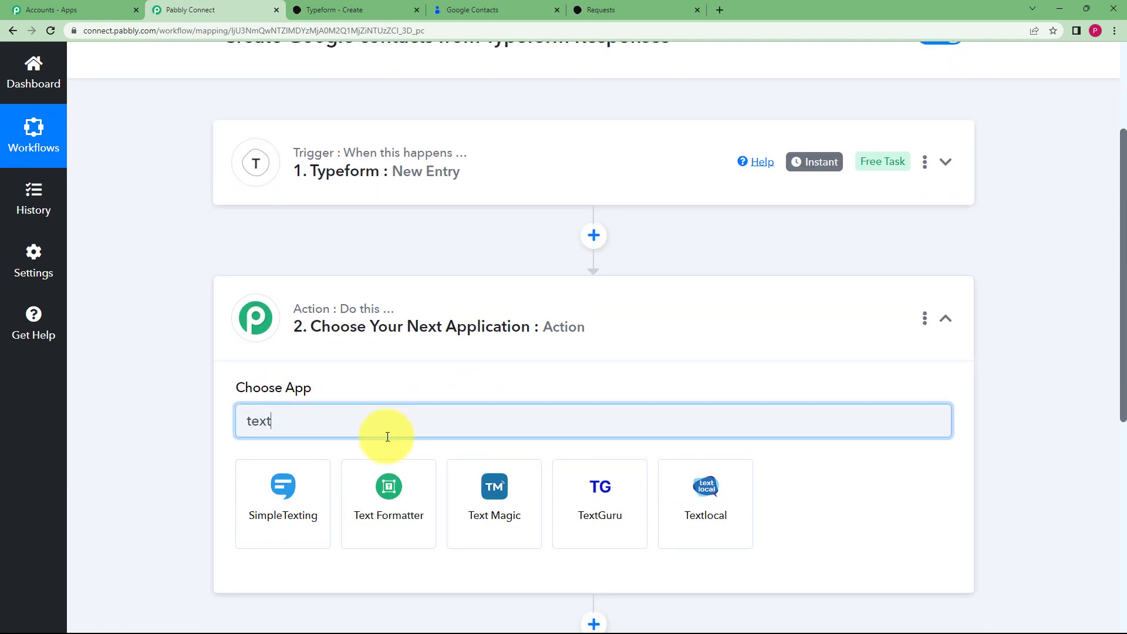
click(389, 480)
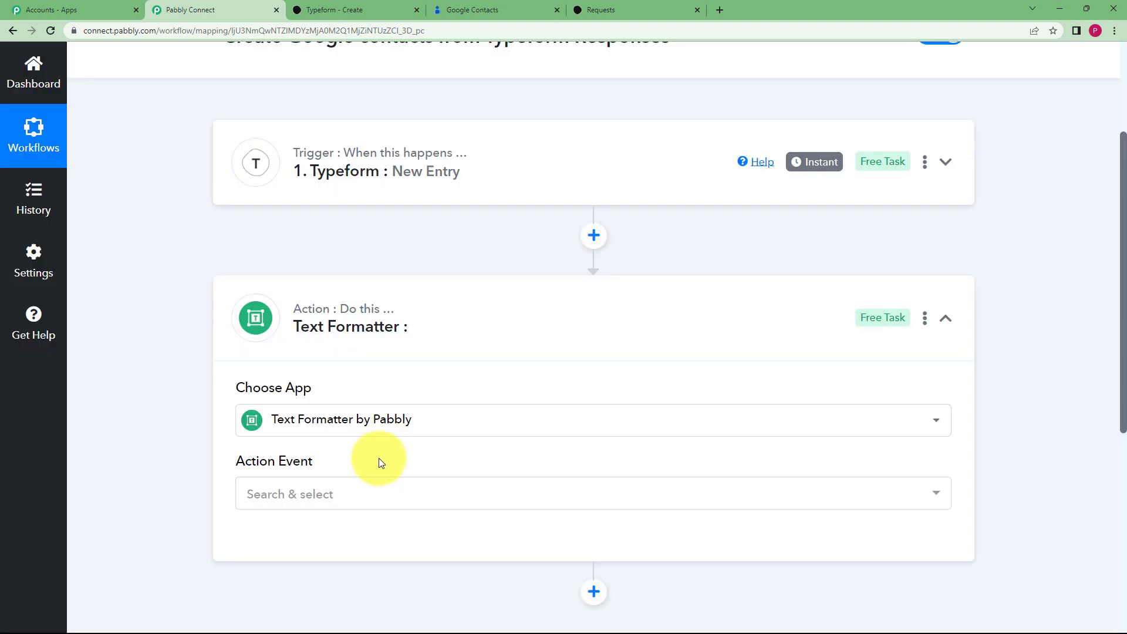
click(360, 495)
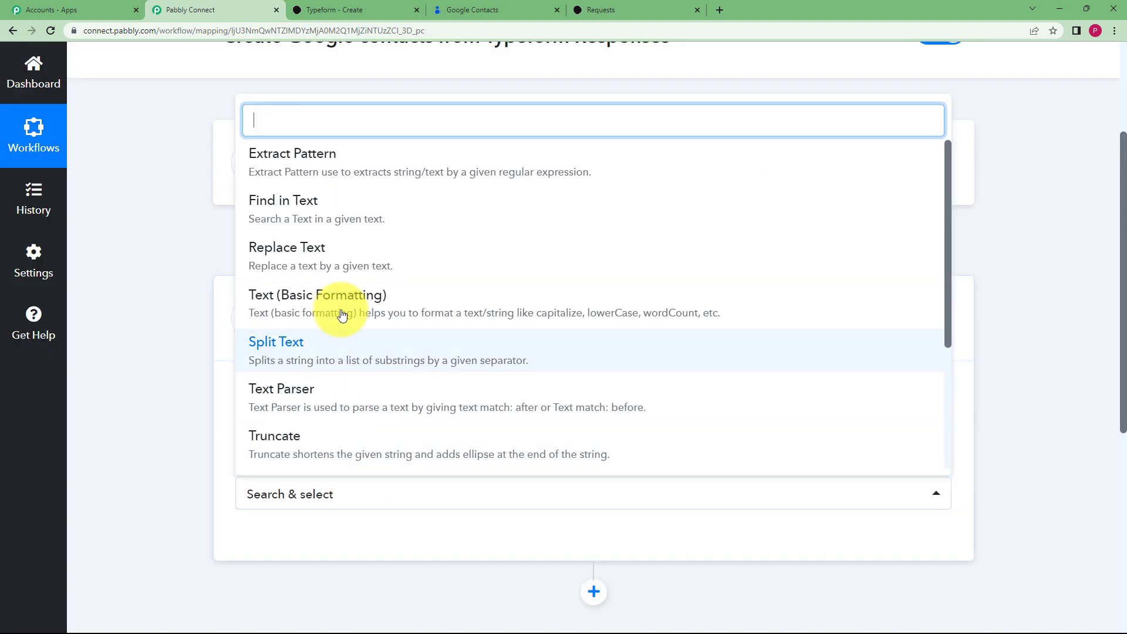
click(351, 351)
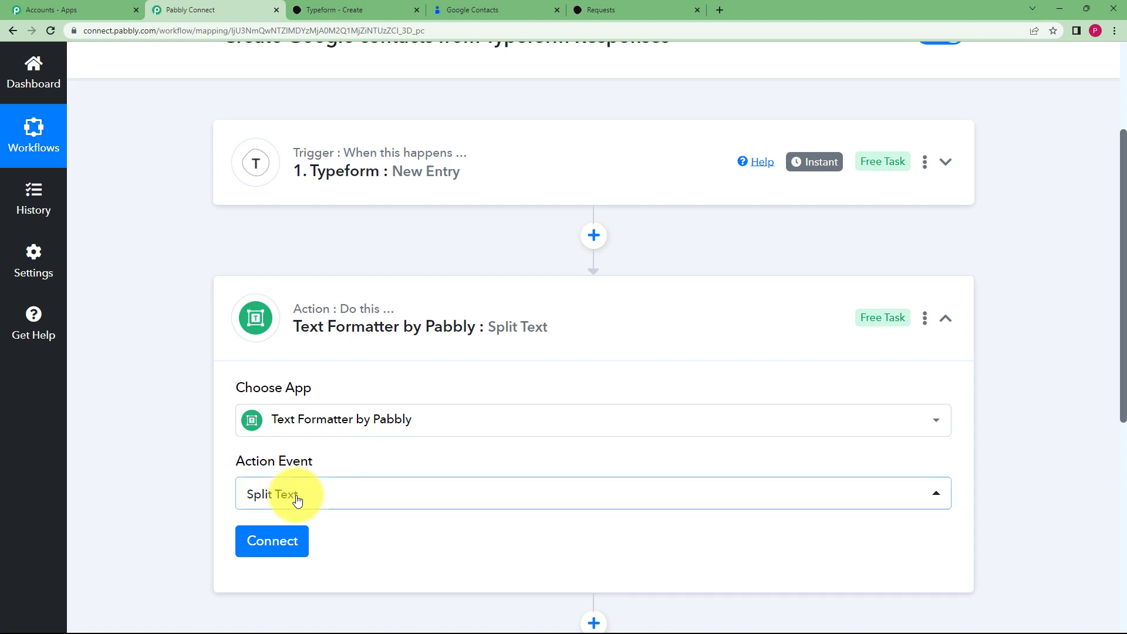
click(285, 541)
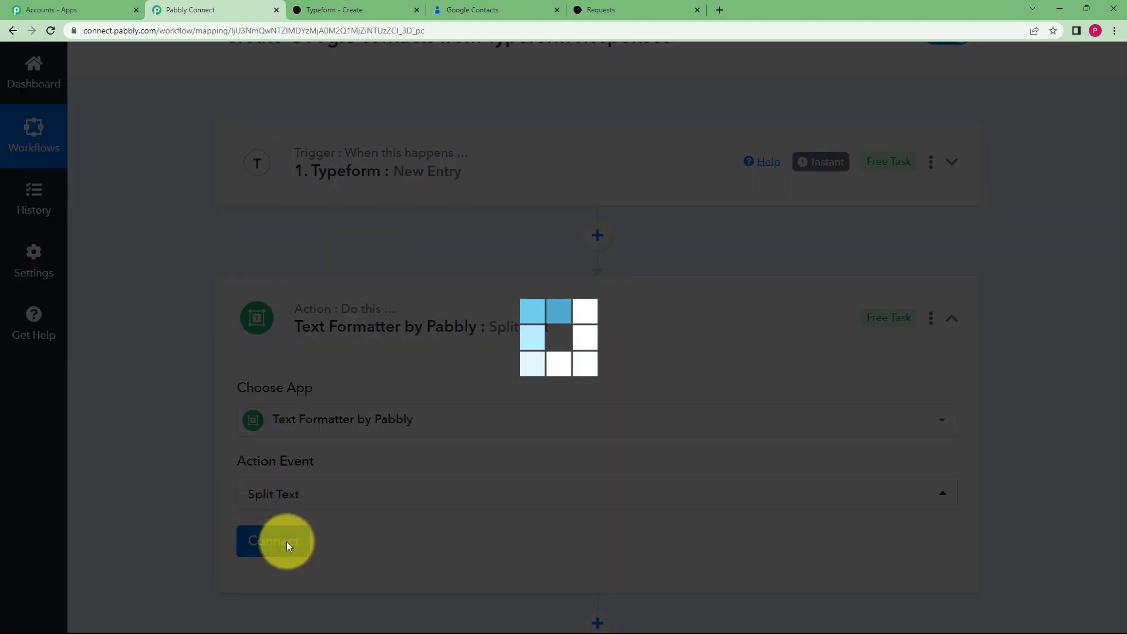
Map the Typeform date answer 2001-12-11 into the Text to Split field
scroll(264, 452, down, 3)
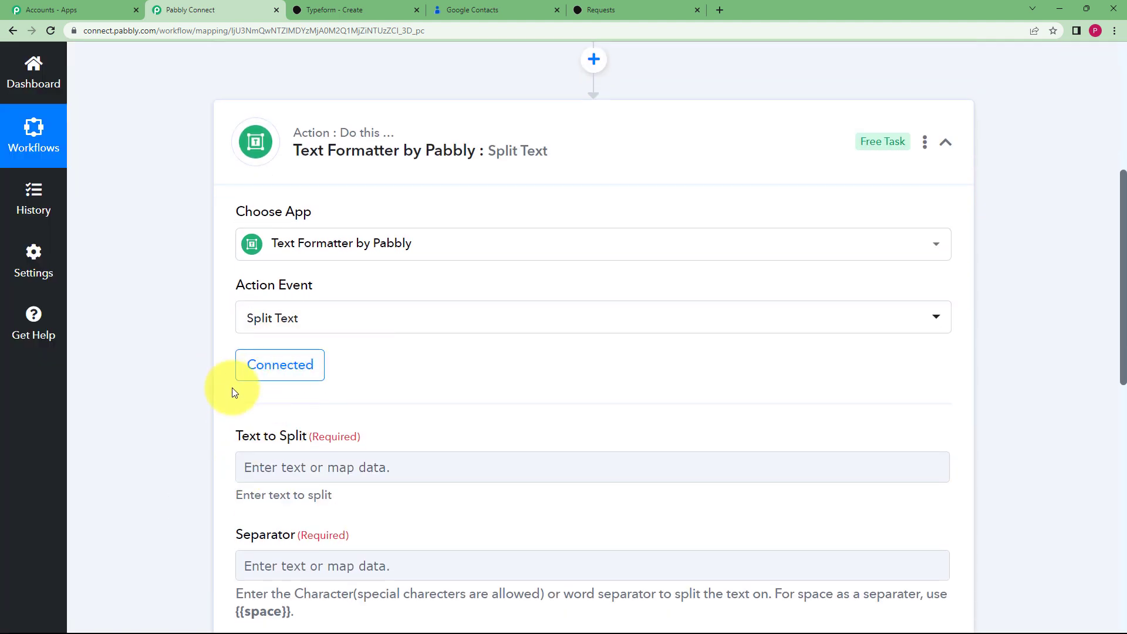
scroll(264, 364, down, 2)
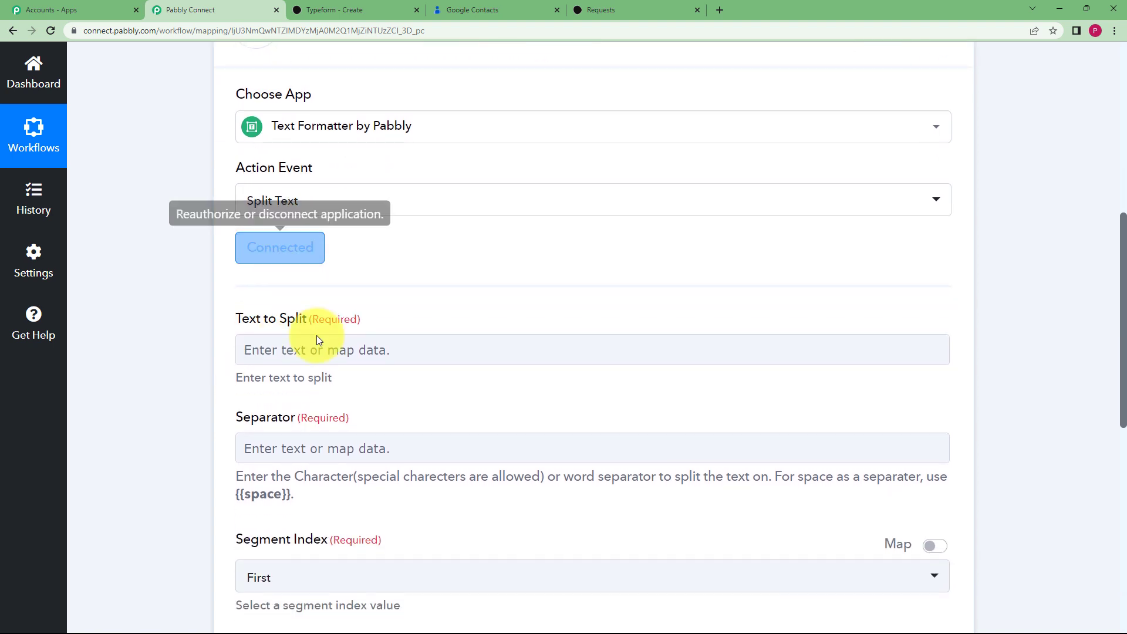
scroll(249, 351, down, 2)
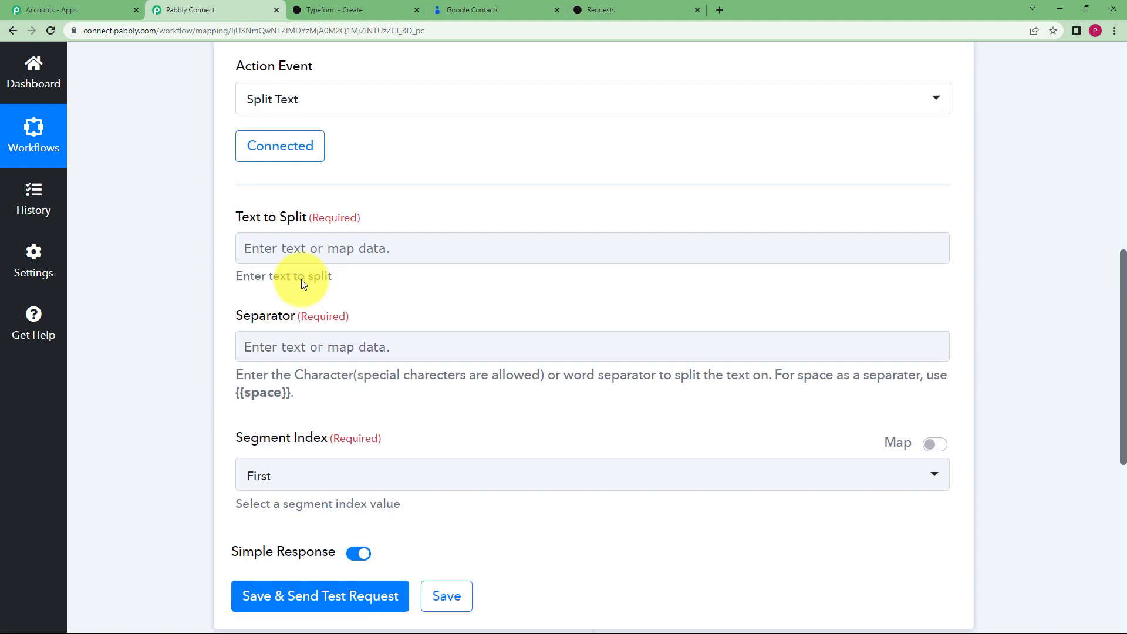
click(315, 234)
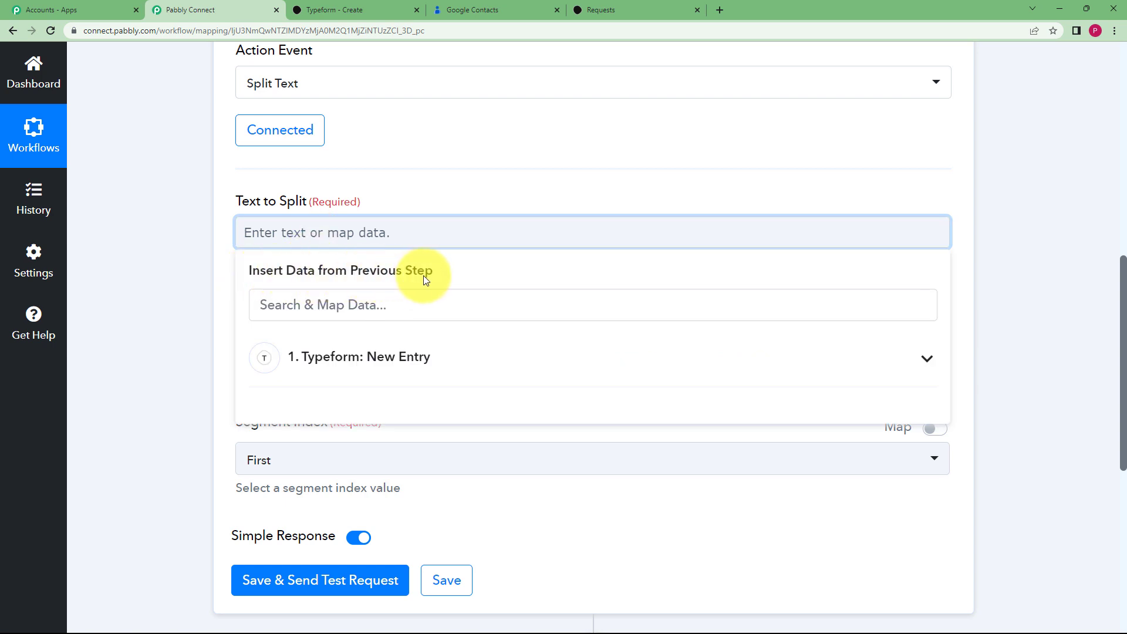
click(734, 352)
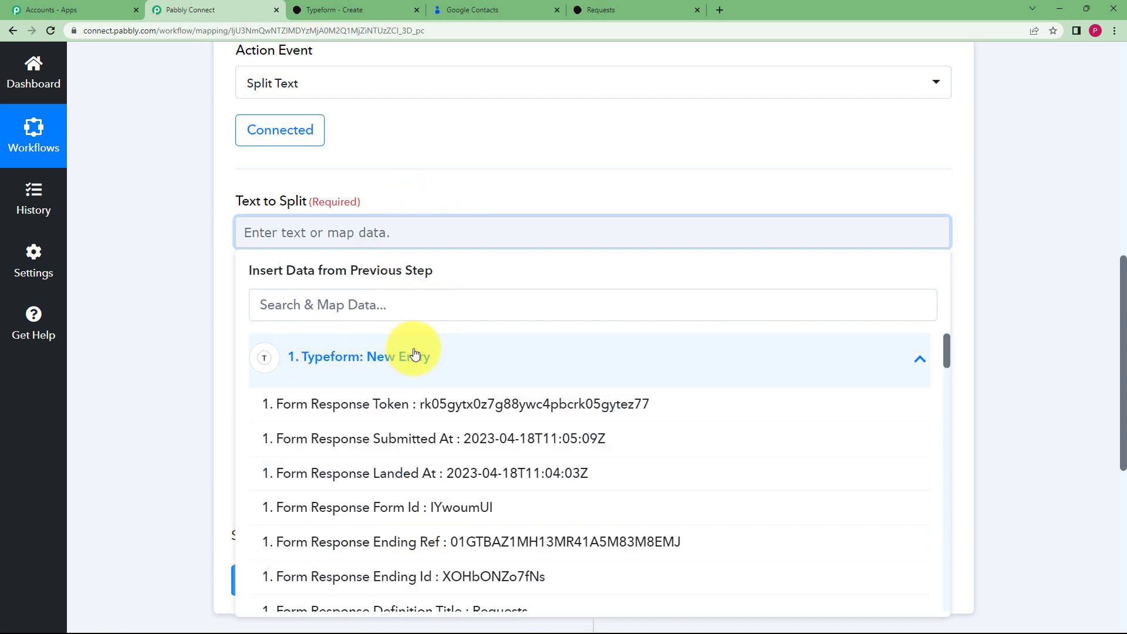
scroll(456, 388, down, 8)
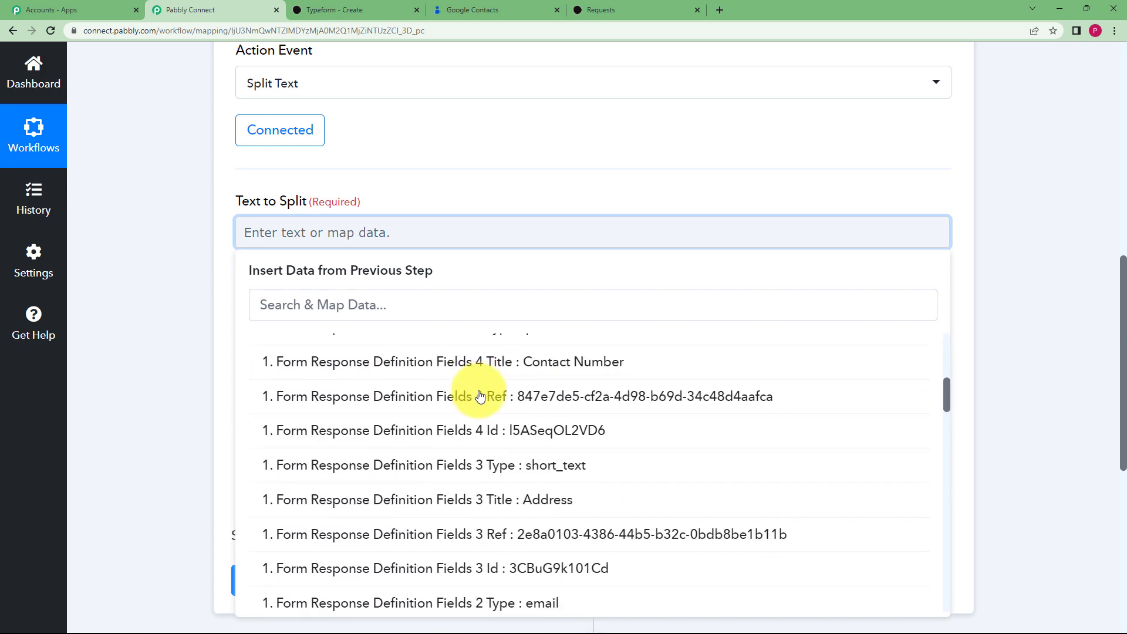
scroll(486, 409, down, 10)
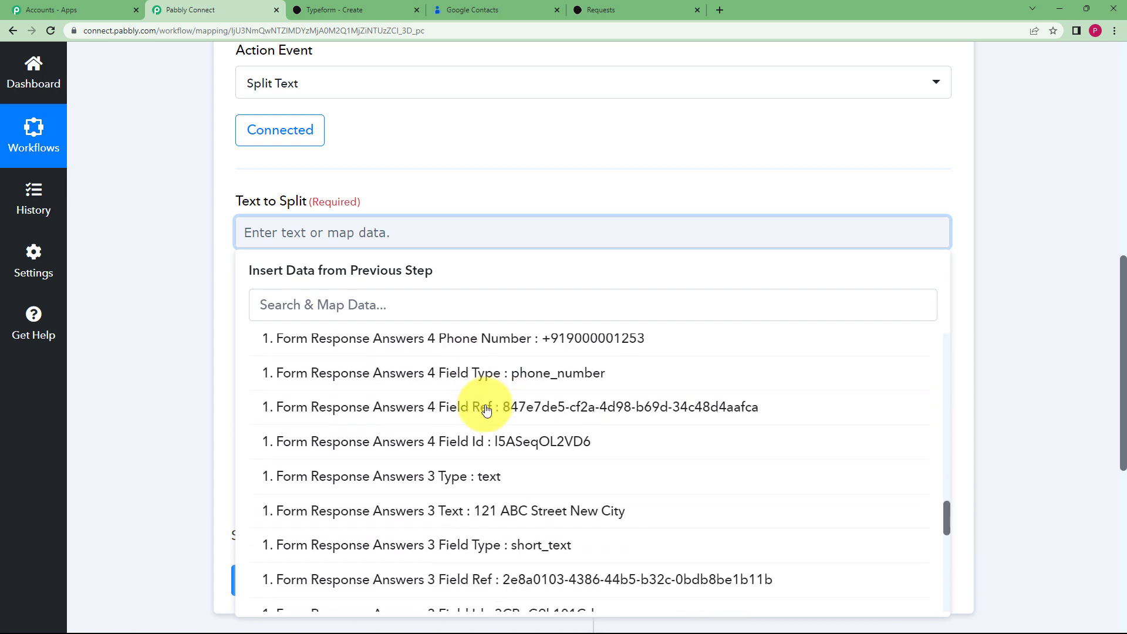
click(293, 304)
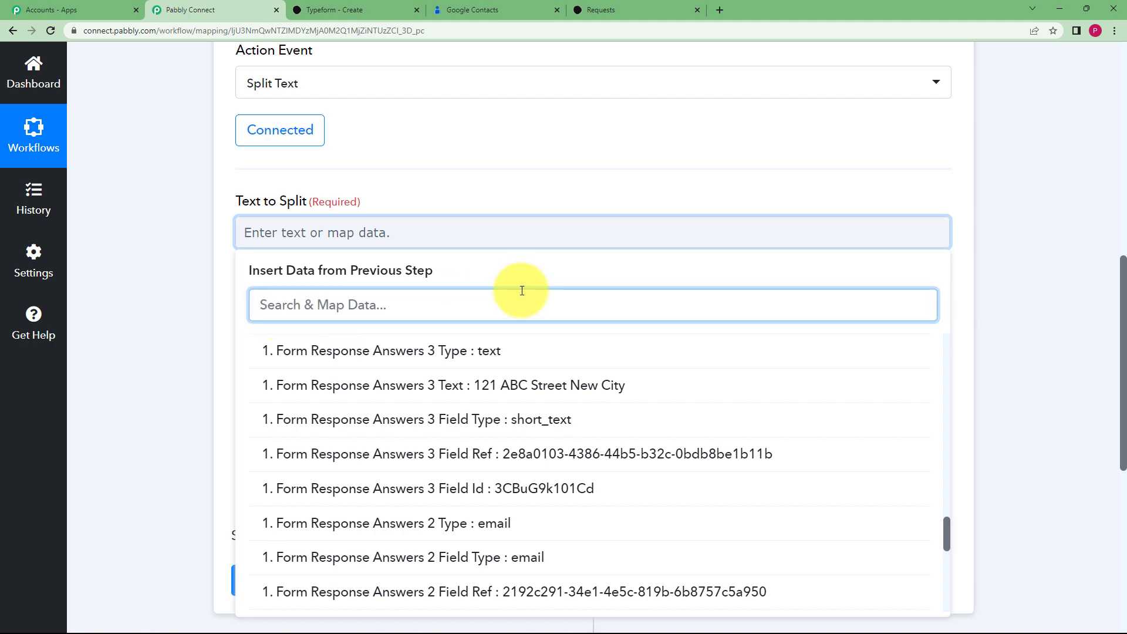
text(200)
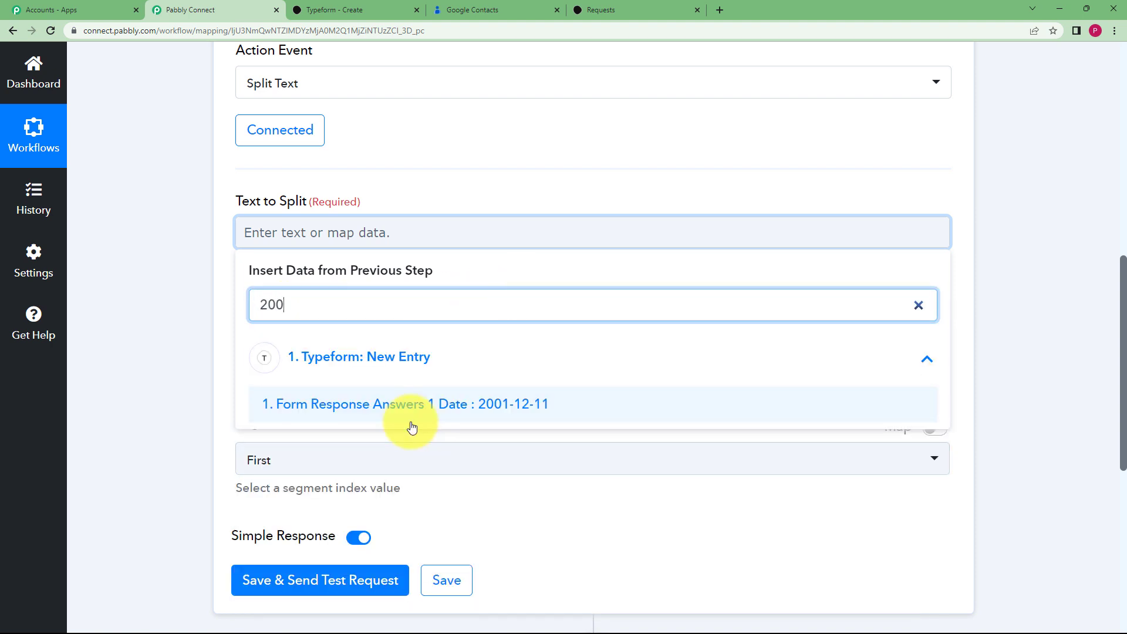
click(415, 409)
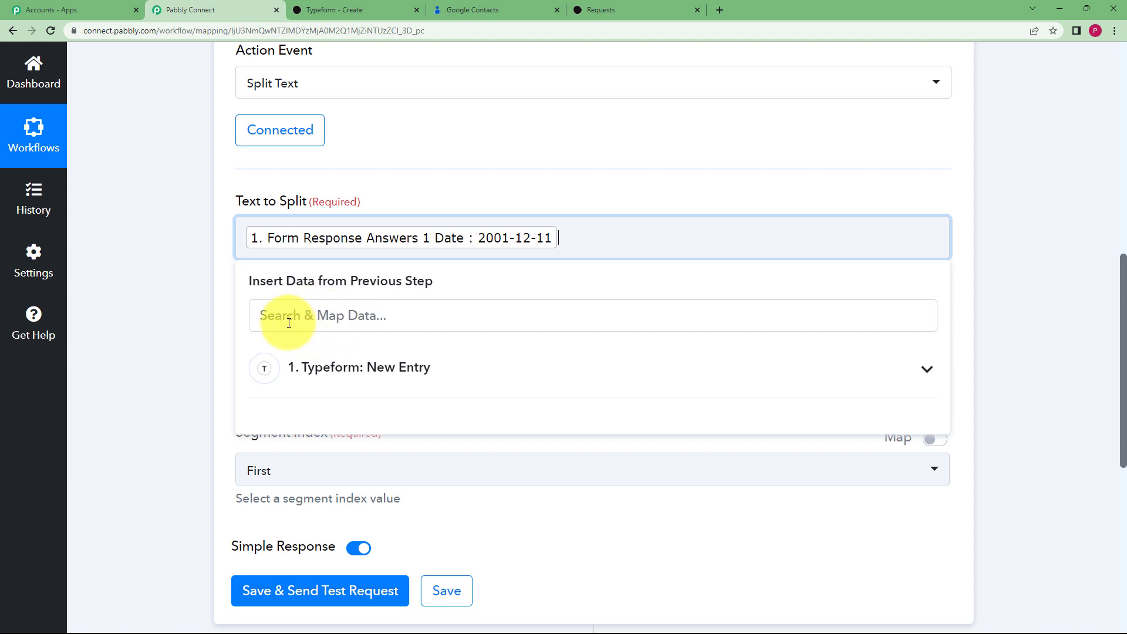
click(170, 300)
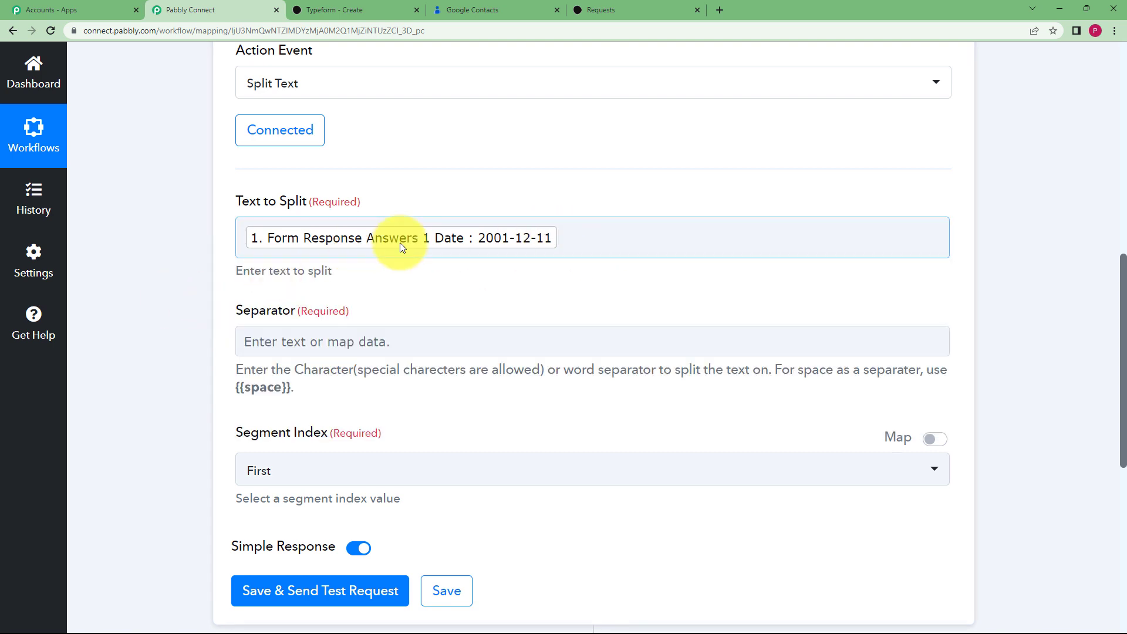
Set the Separator to '-' and Segment Index to All, then save and send a test
click(320, 342)
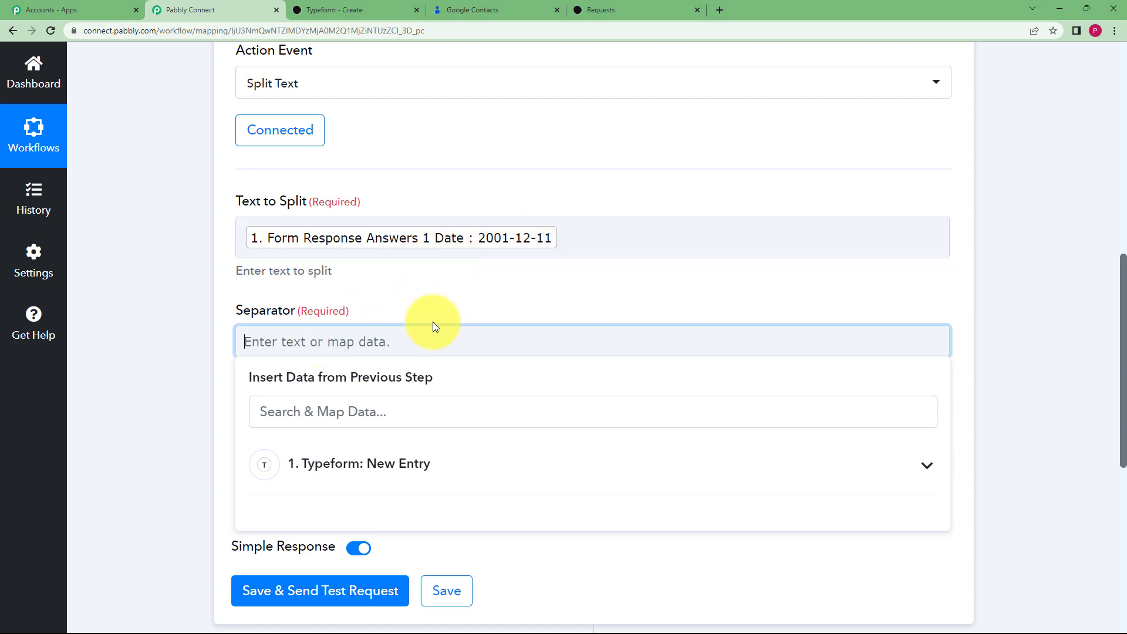
text(-)
click(137, 331)
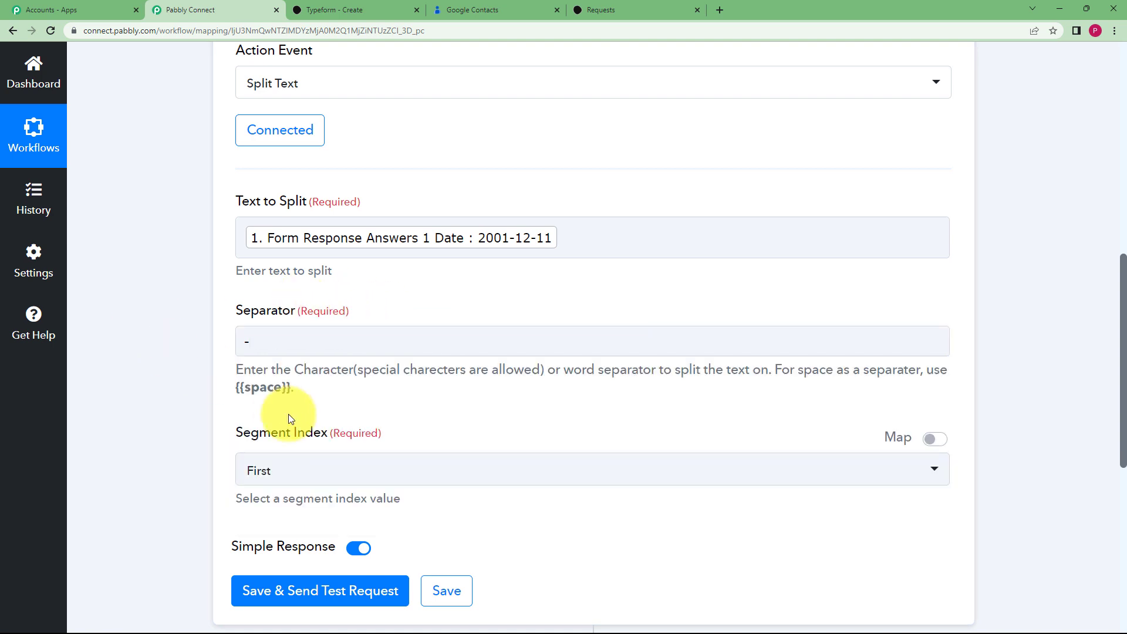
click(315, 470)
click(272, 435)
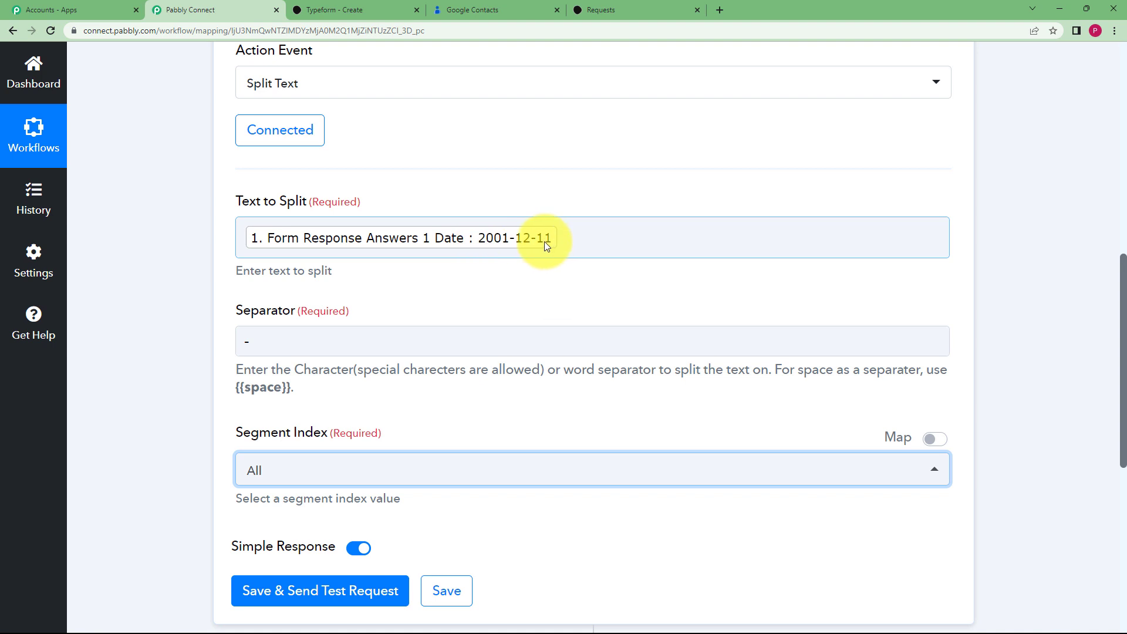
scroll(207, 321, down, 3)
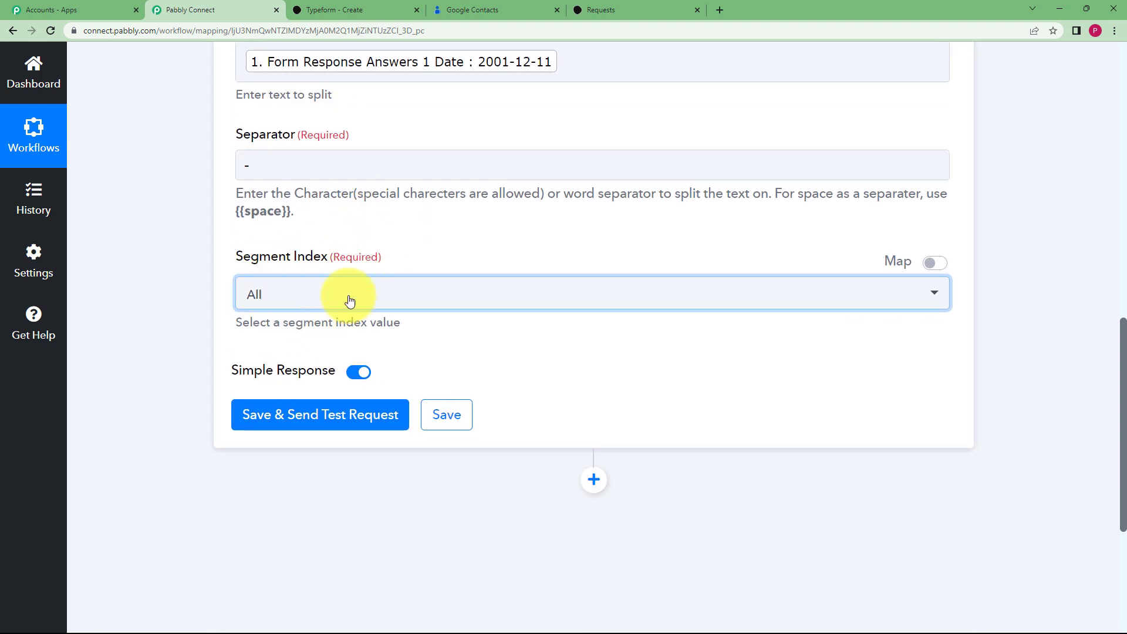
click(346, 421)
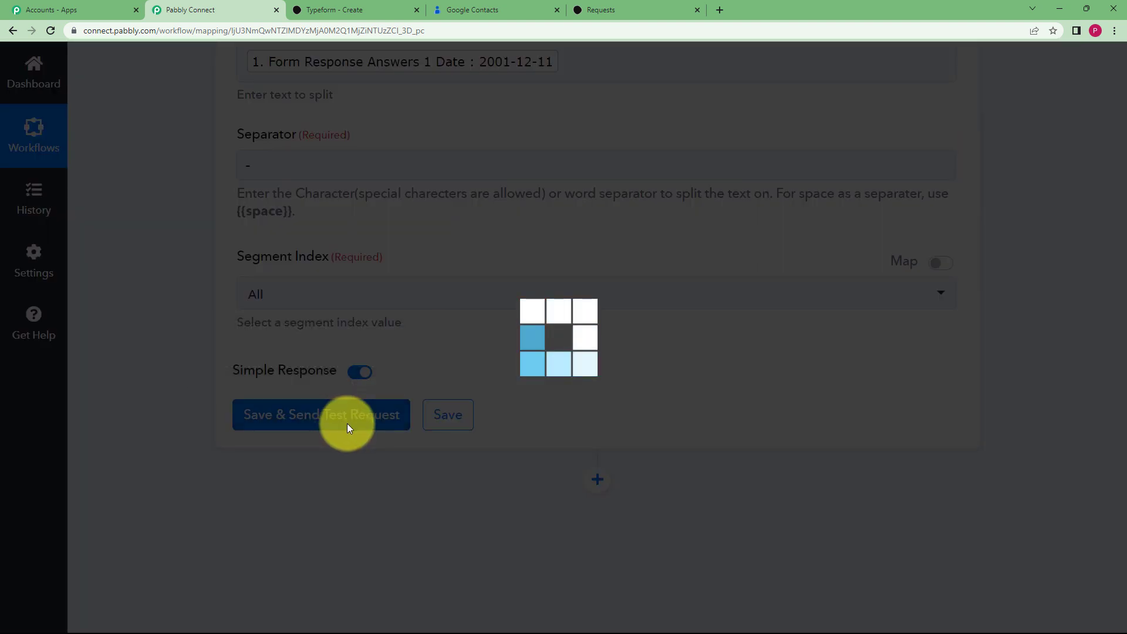
Check the split results 2001, 12 and 11, then collapse the Split Text step
scroll(195, 402, down, 3)
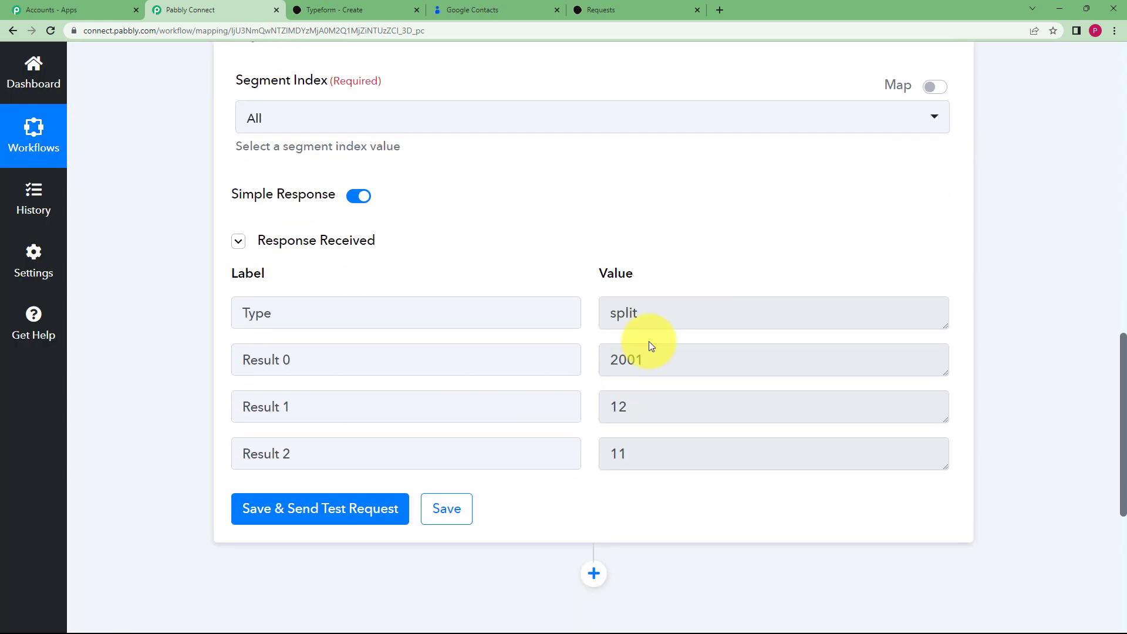
drag(646, 360, 602, 364)
drag(634, 407, 576, 415)
drag(631, 455, 576, 458)
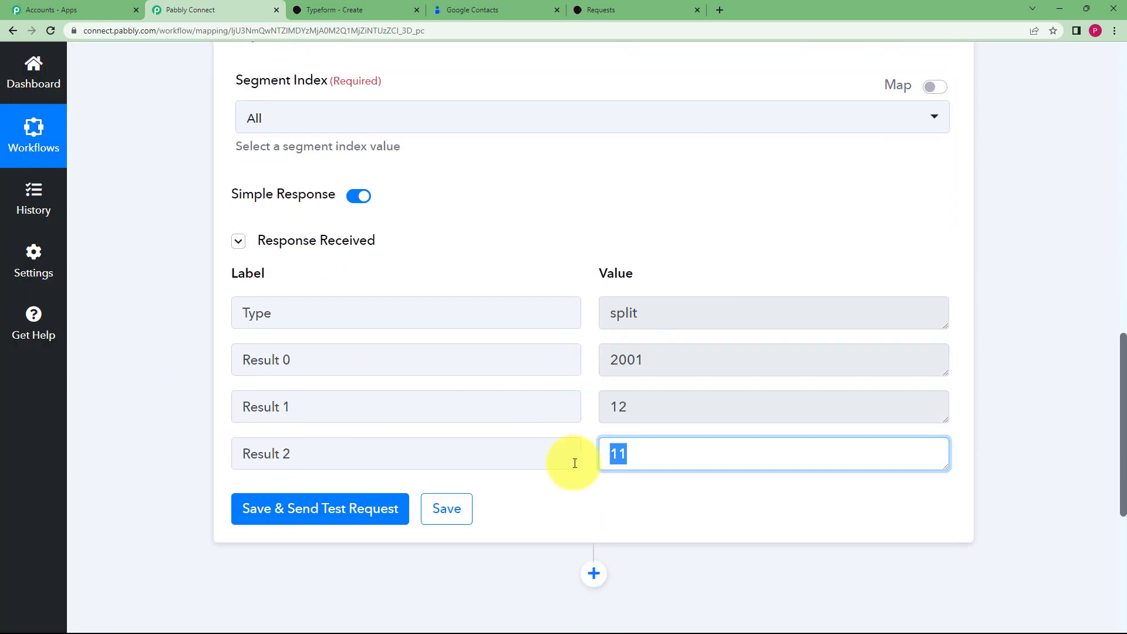
scroll(505, 364, up, 12)
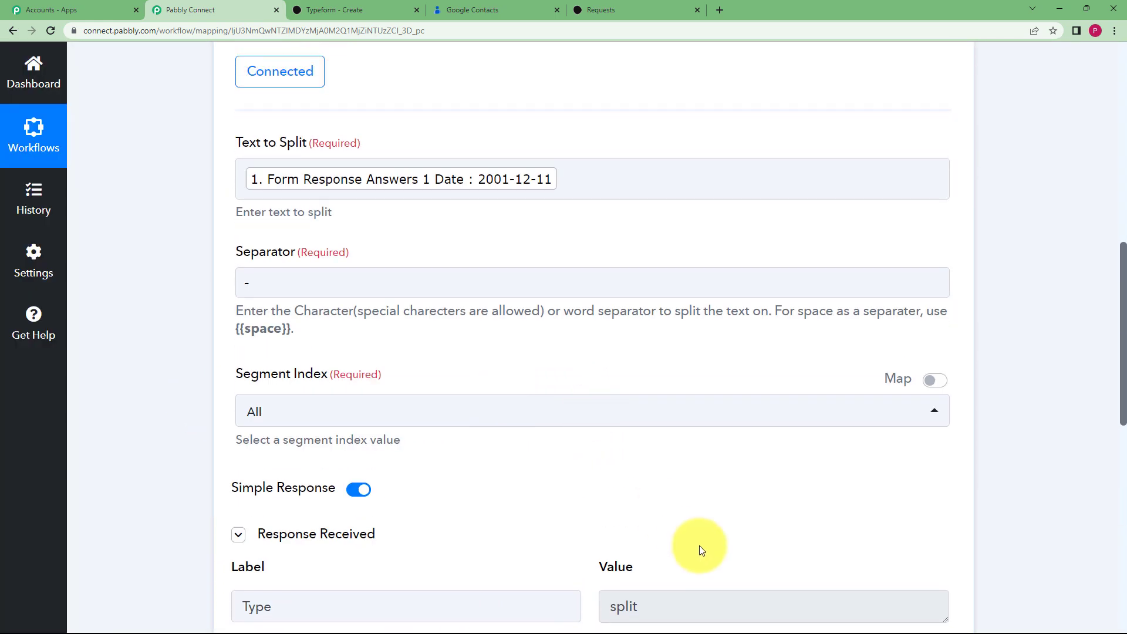
click(642, 288)
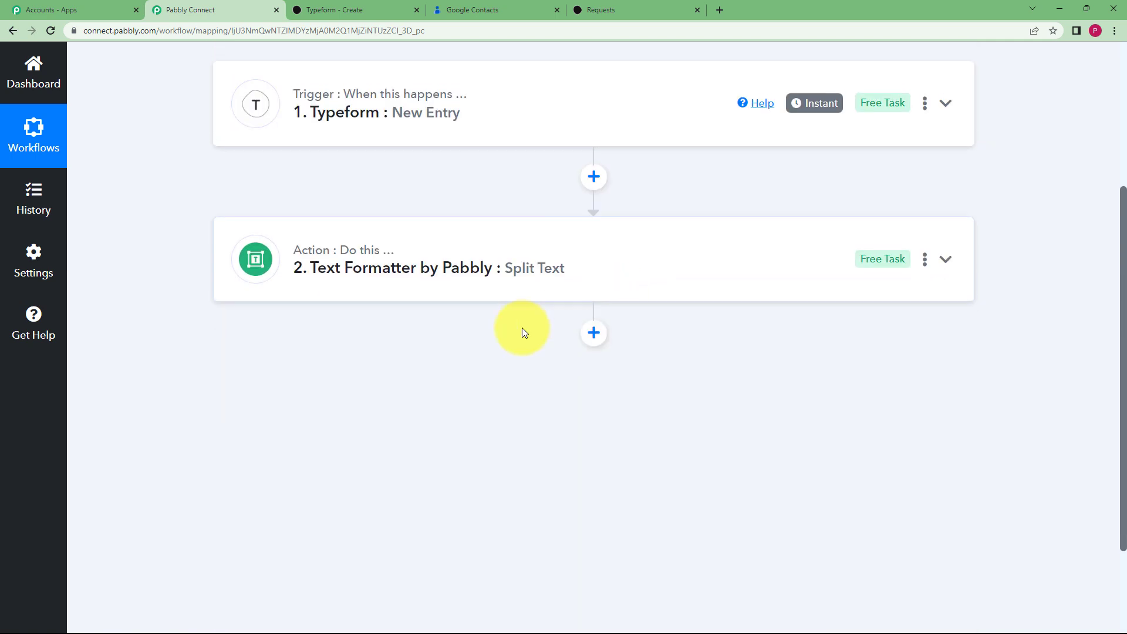
Add a Google Contacts step (searched via 'google con') with the Create Contact action and begin connecting an account
click(594, 335)
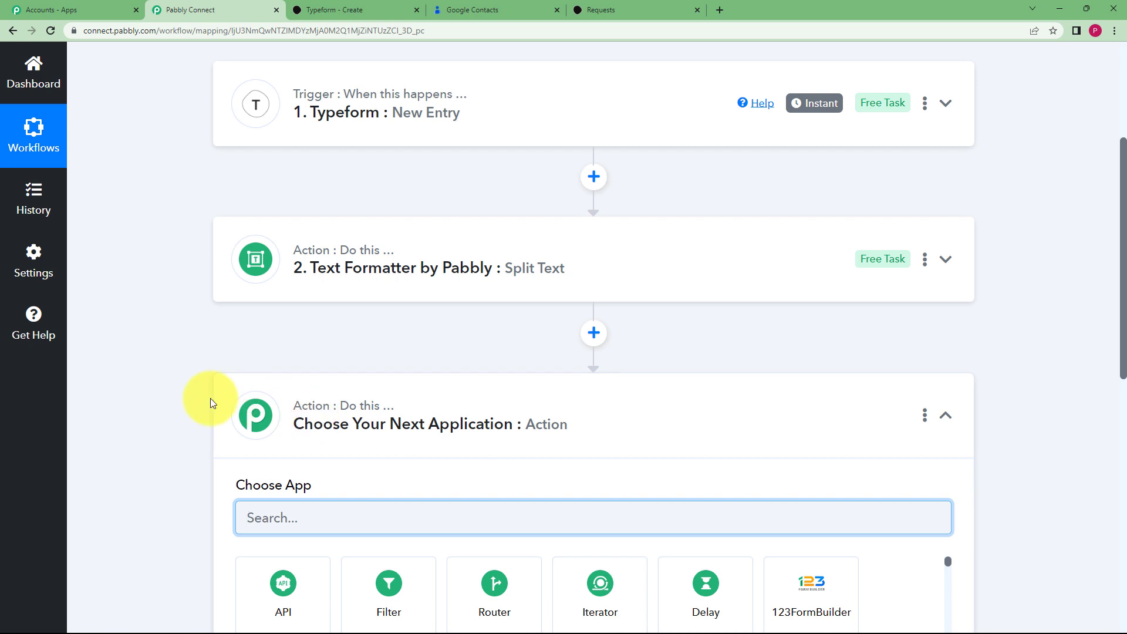
scroll(411, 461, down, 1)
text(goo)
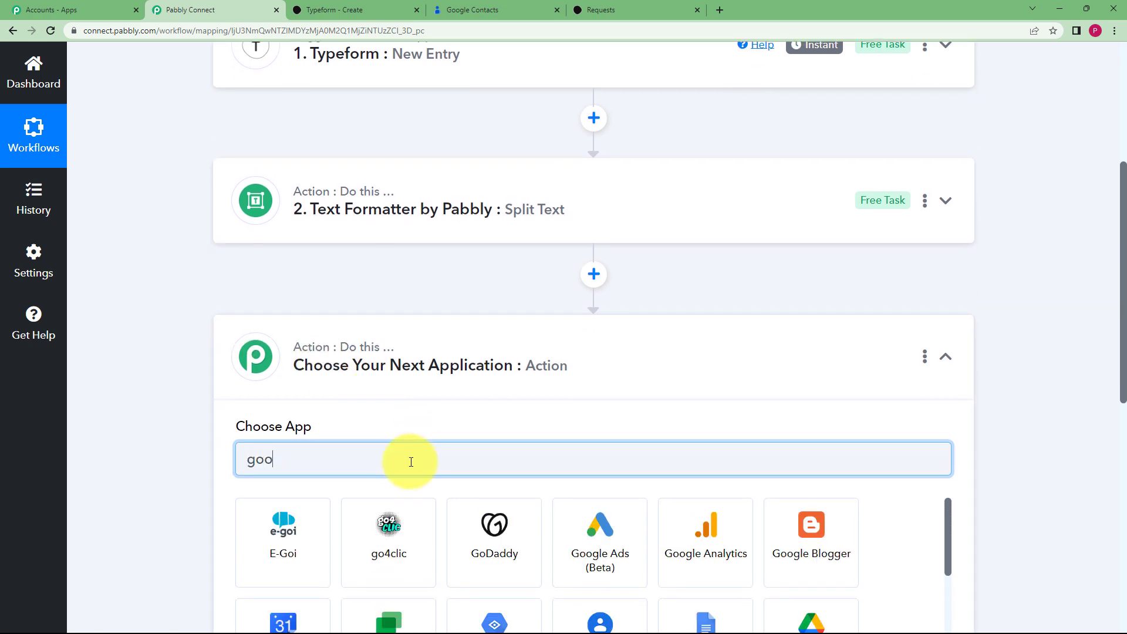
text(gle con)
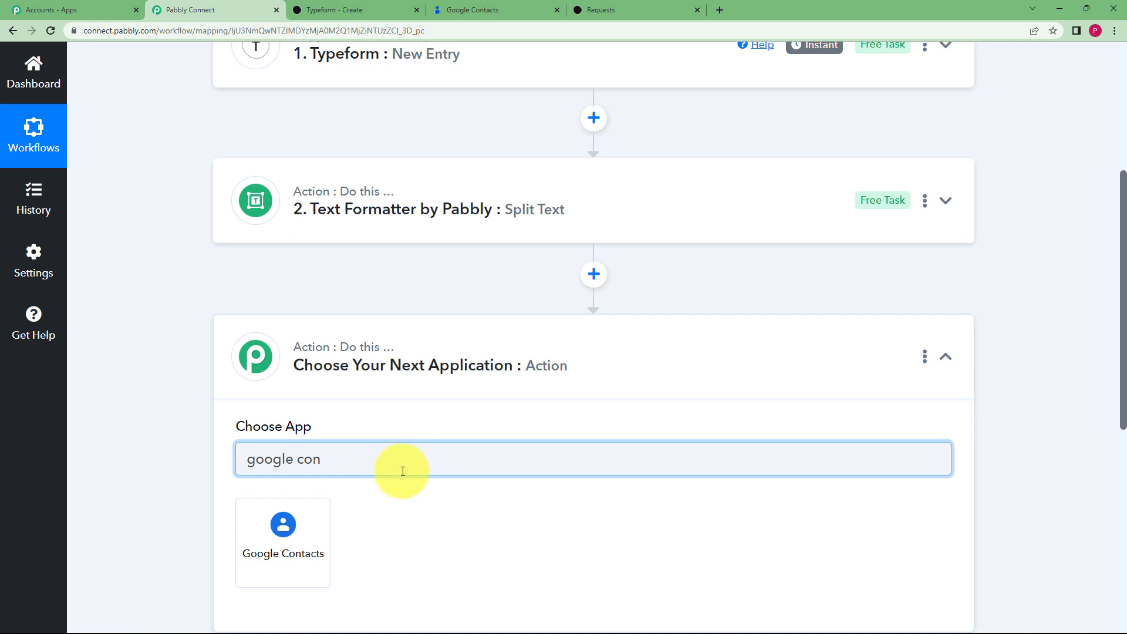
click(277, 517)
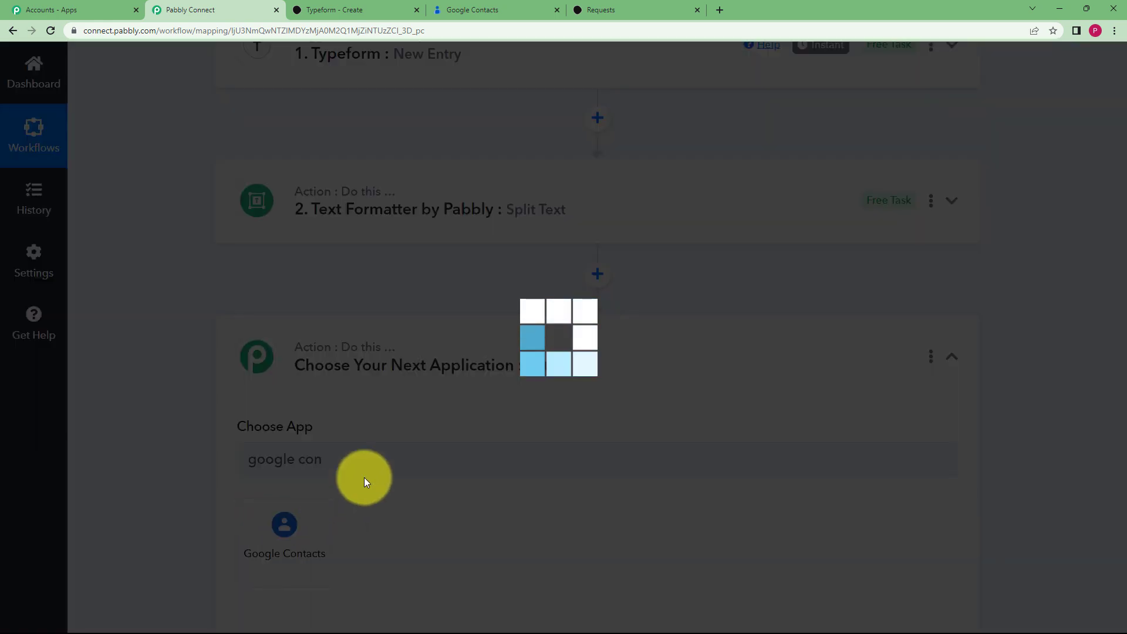
scroll(262, 403, down, 2)
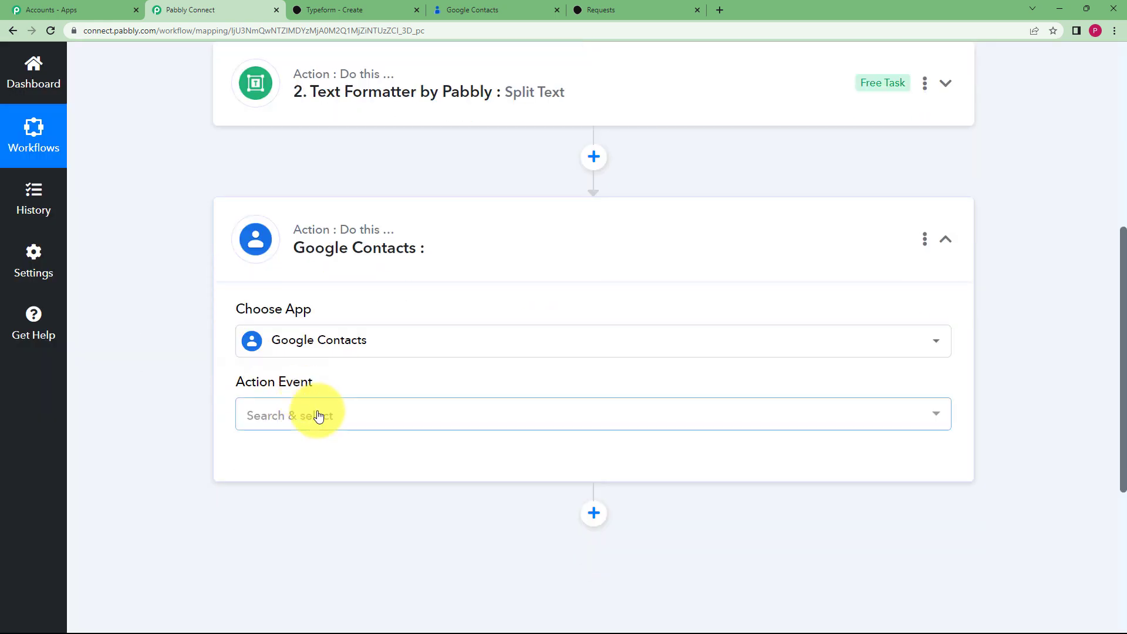
click(320, 415)
click(313, 164)
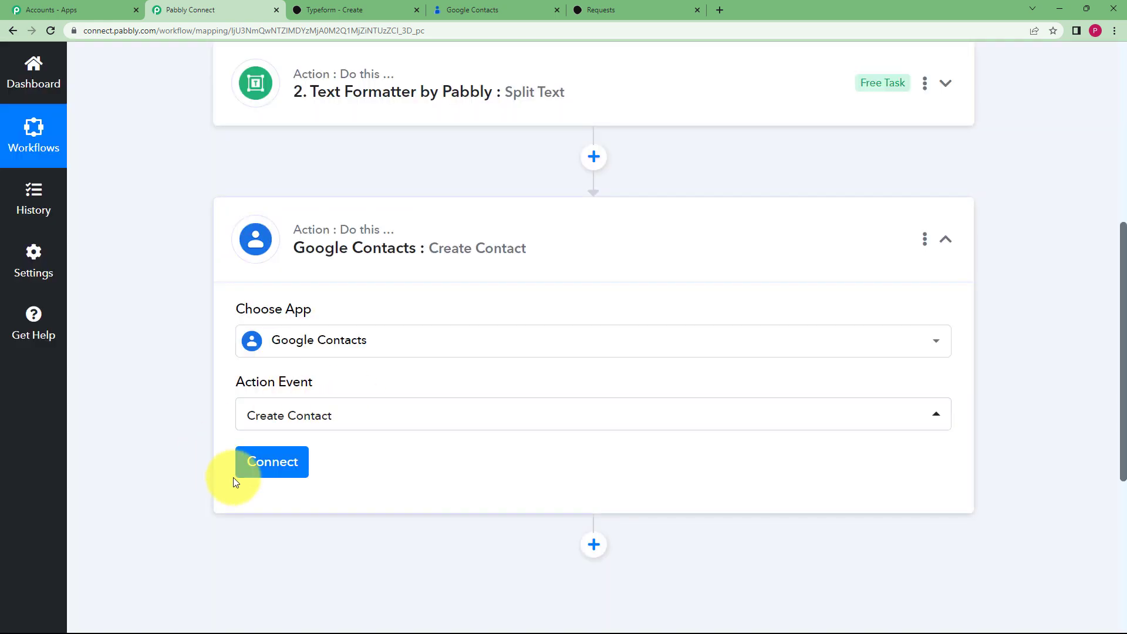
click(246, 472)
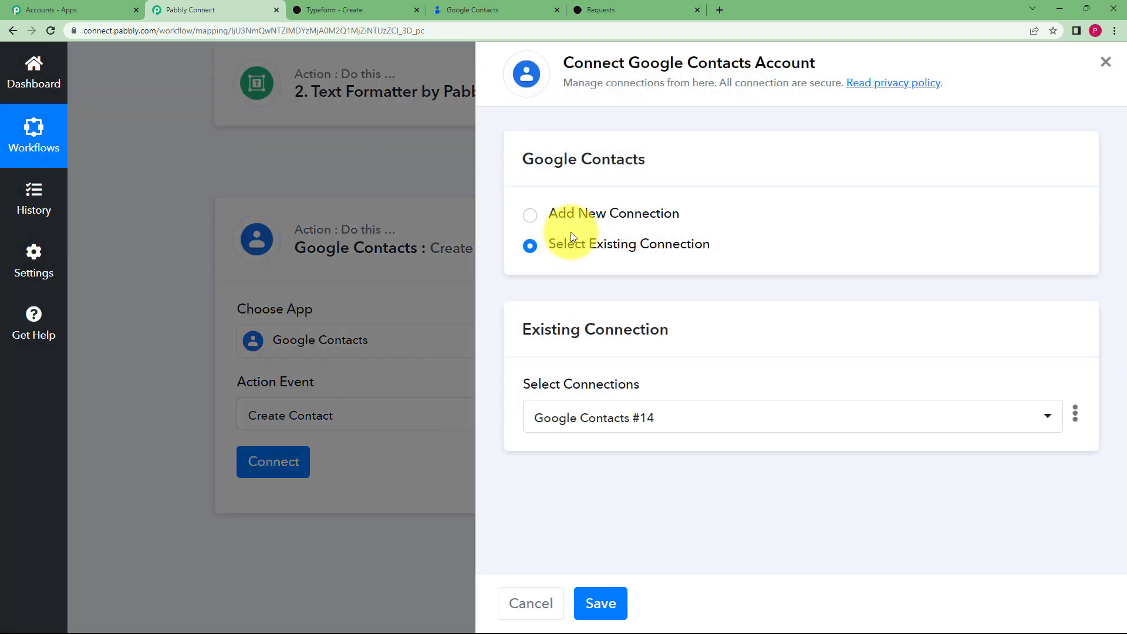
Authorize a new Google account connection for Google Contacts and confirm the successful authorization
click(565, 217)
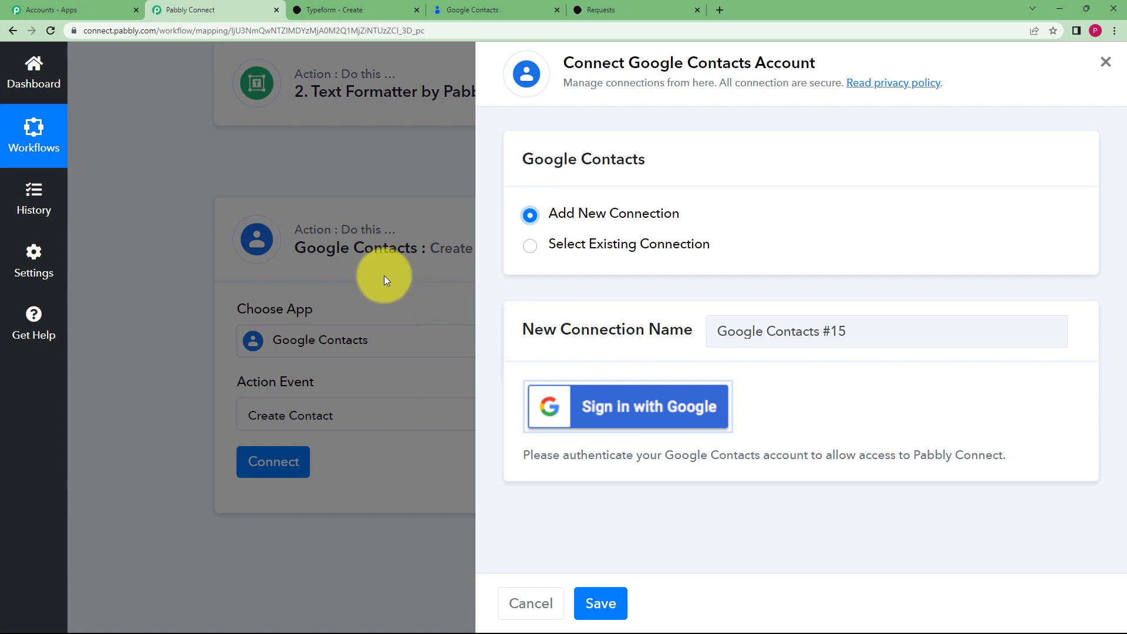
click(639, 422)
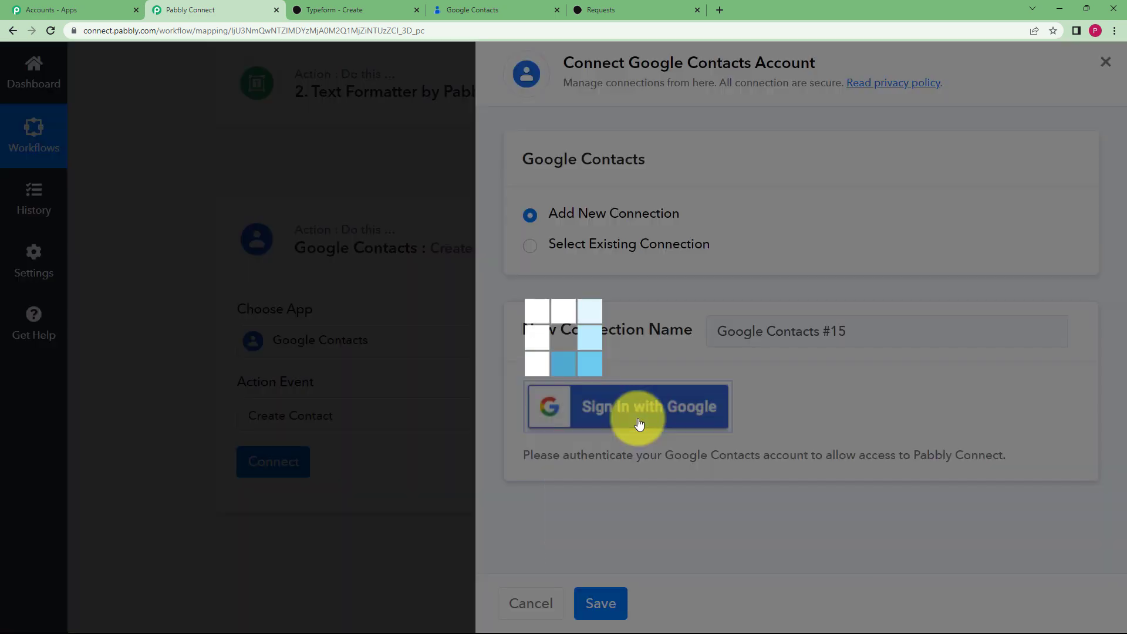
click(175, 238)
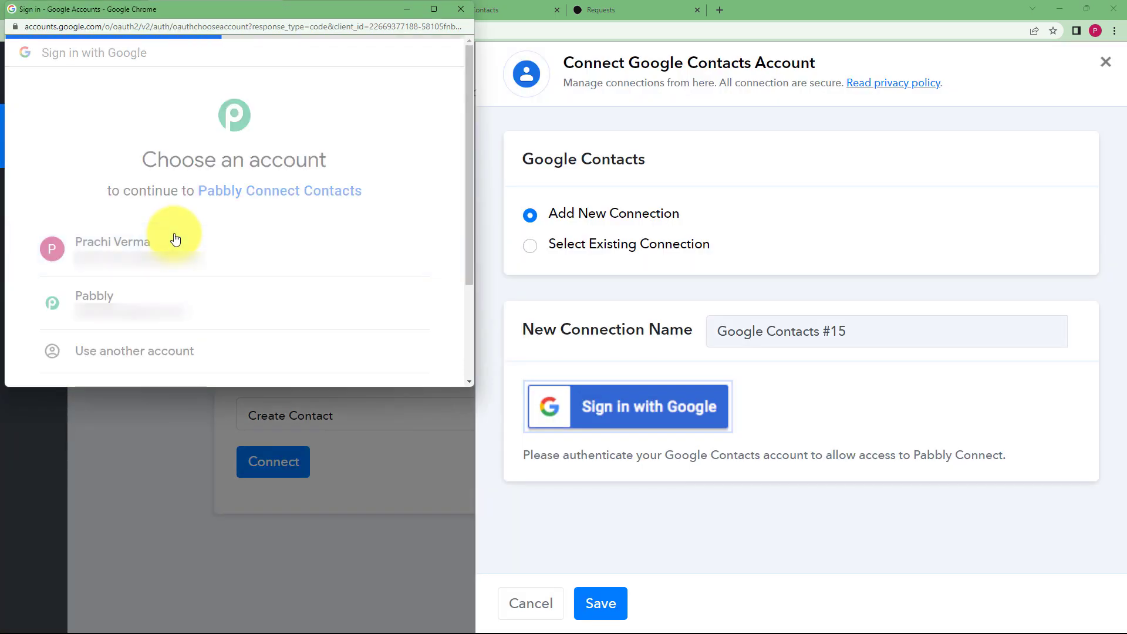
click(381, 279)
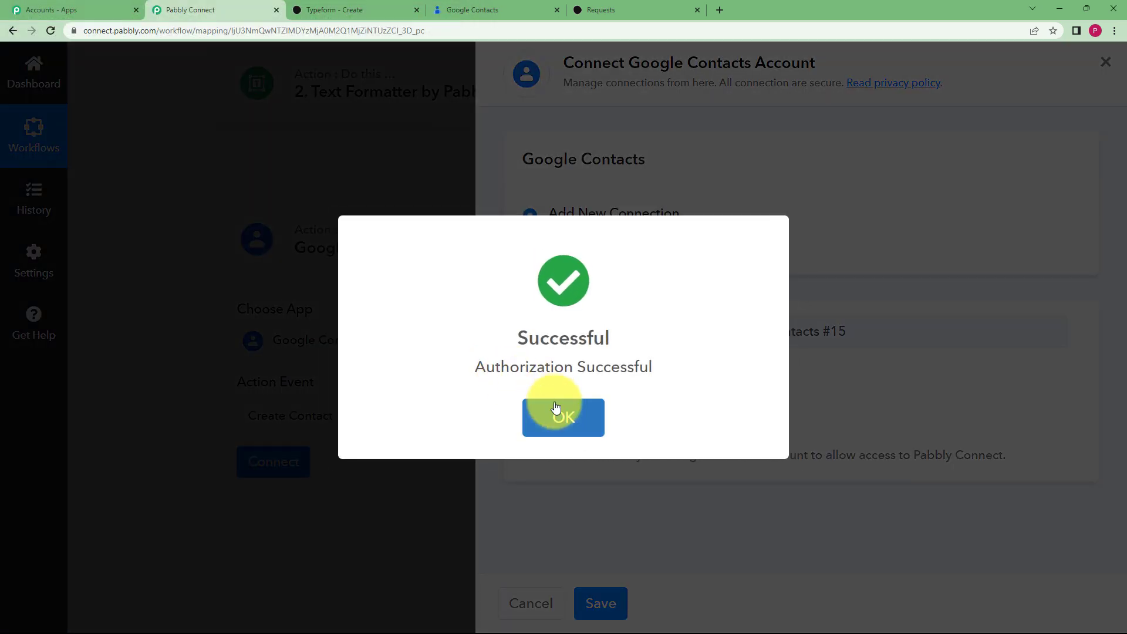
click(559, 411)
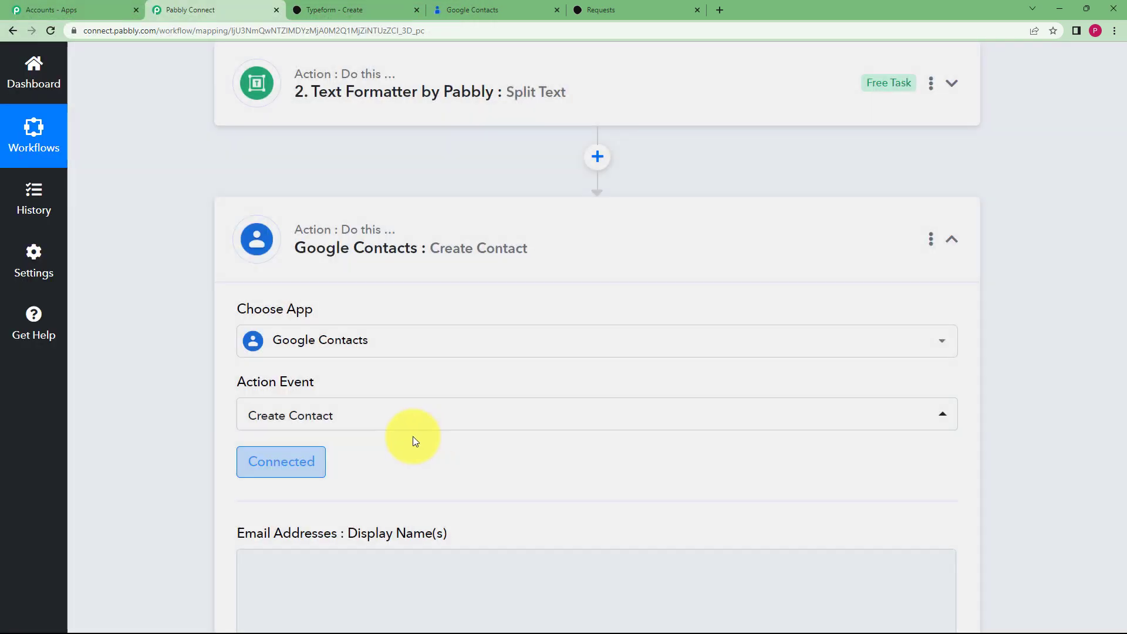
Map the Typeform email answer, found by searching '@', into Email Value(s)
scroll(370, 439, down, 3)
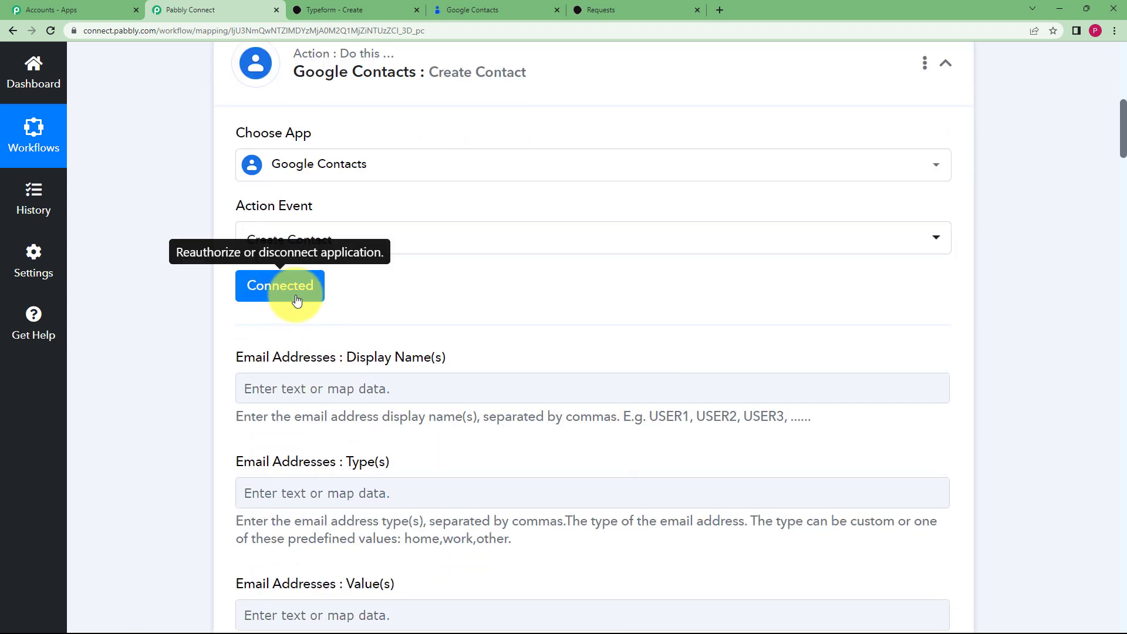
scroll(197, 364, down, 4)
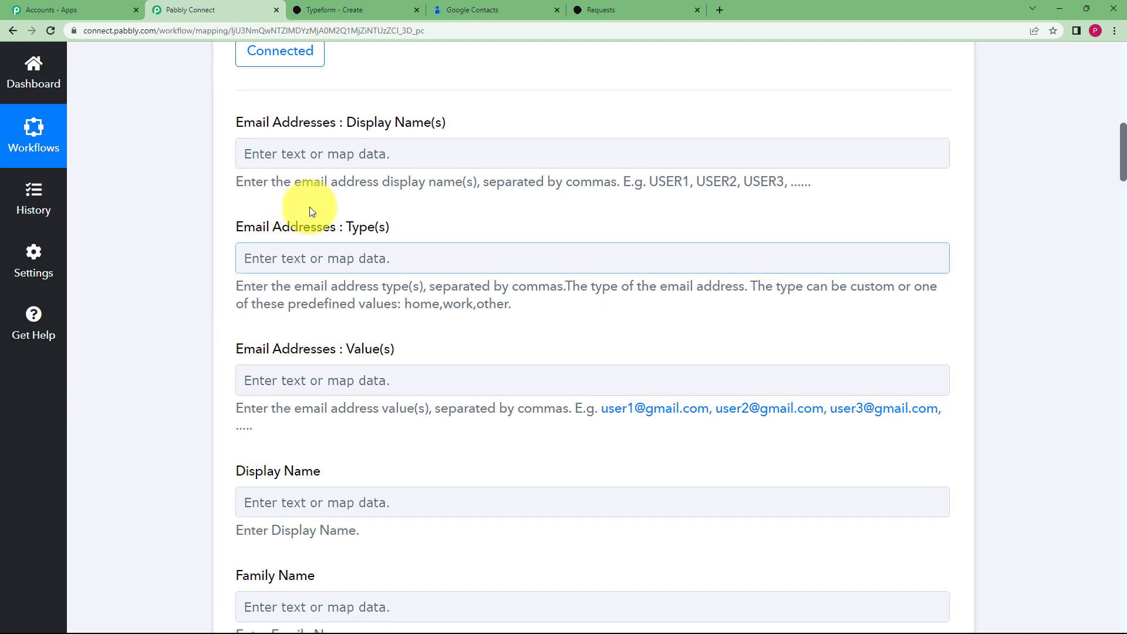
click(467, 13)
click(222, 8)
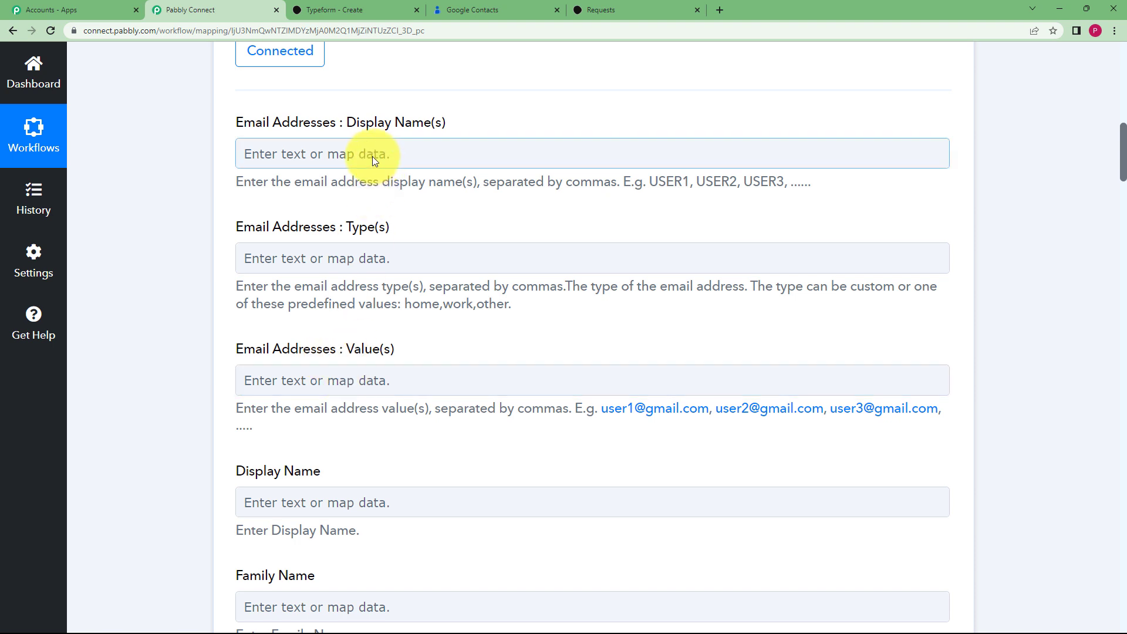
click(372, 378)
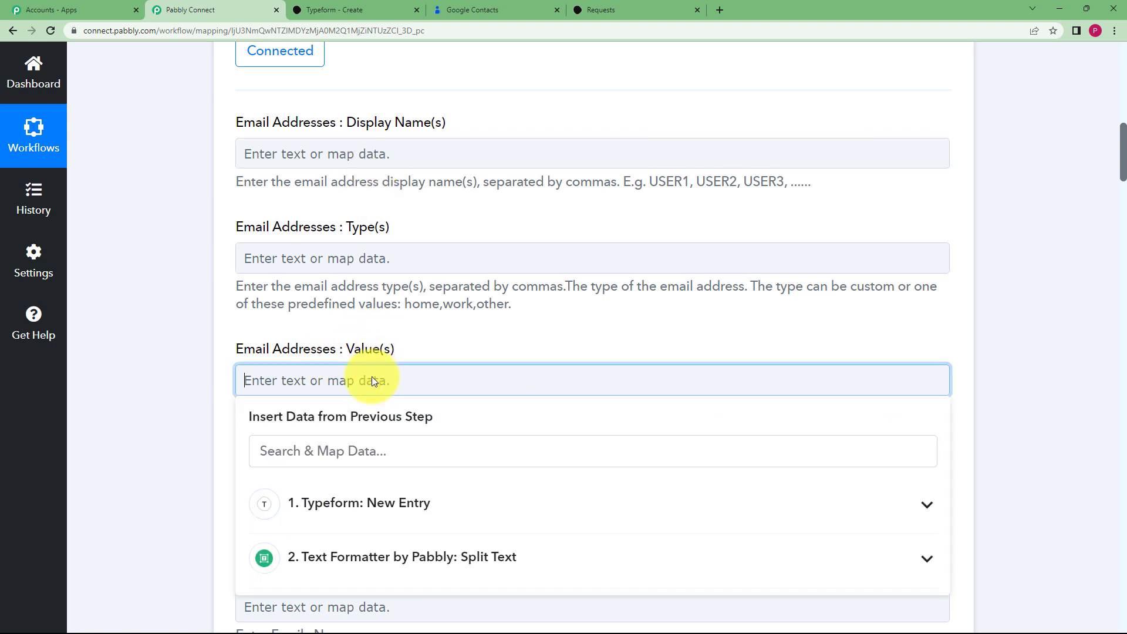
click(343, 453)
text(@)
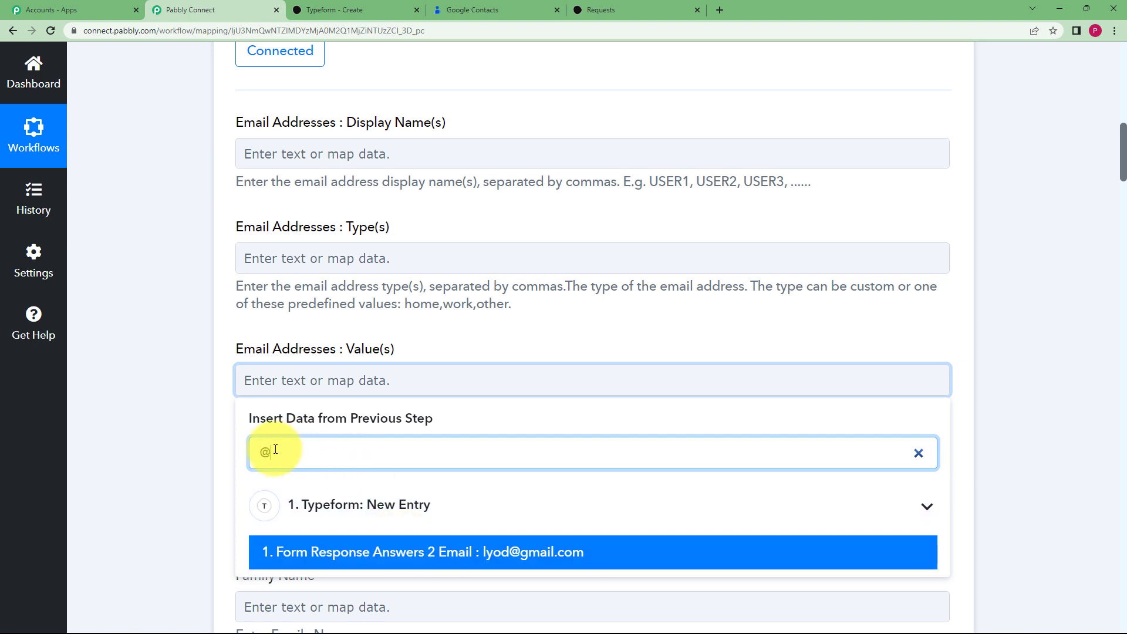
click(528, 552)
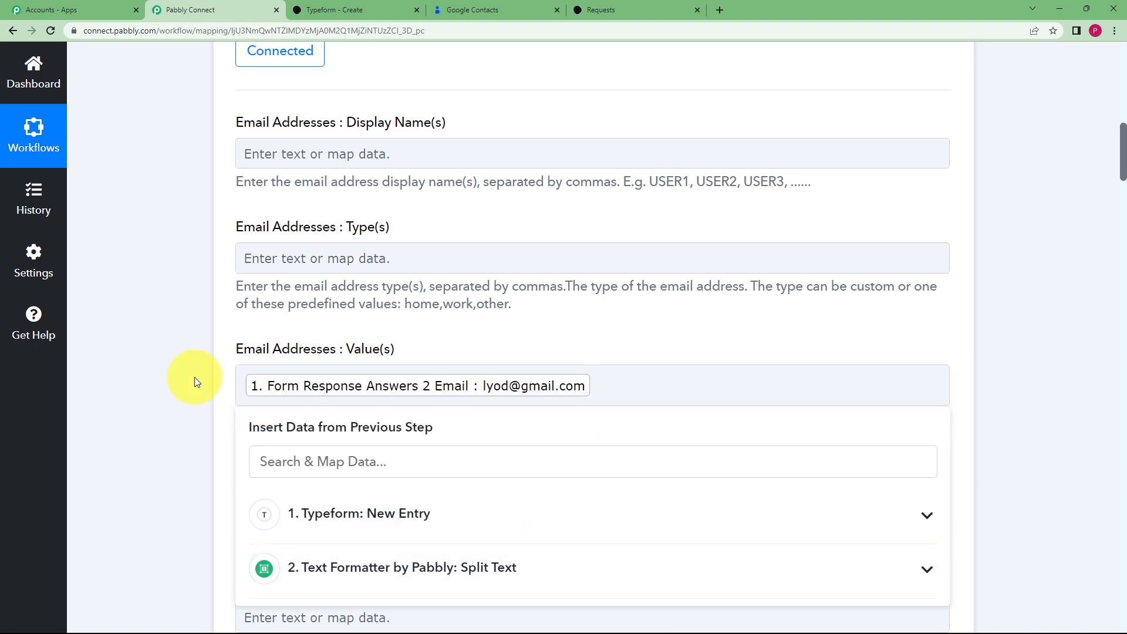
click(195, 377)
Map the Typeform name answer, found by searching 'ja', into Given Name
scroll(195, 377, down, 4)
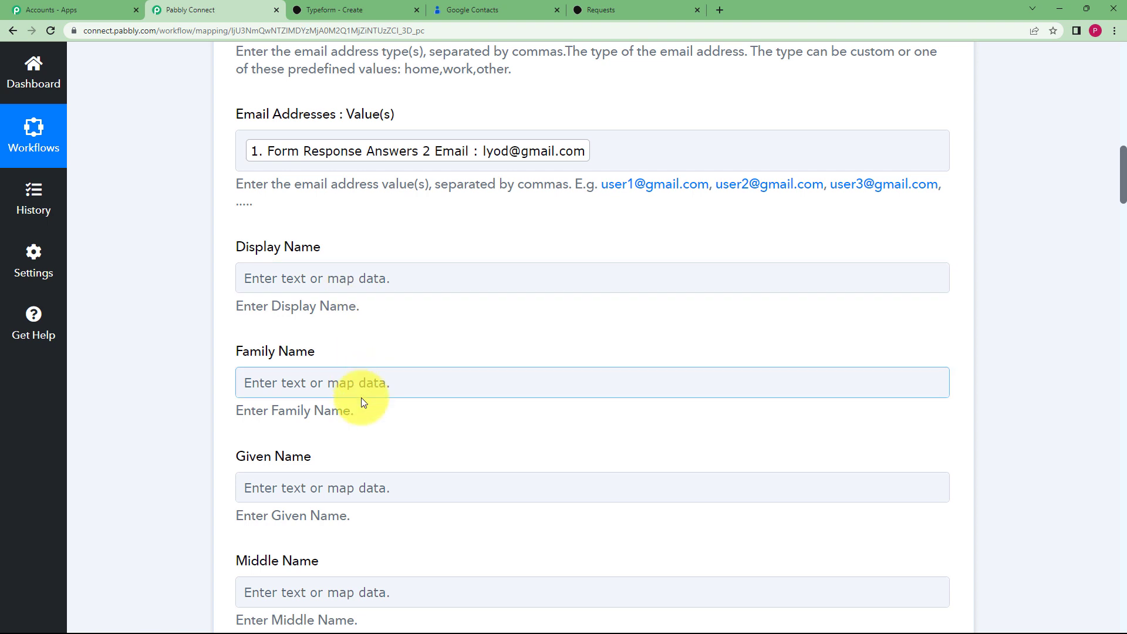
scroll(336, 477, down, 3)
click(290, 322)
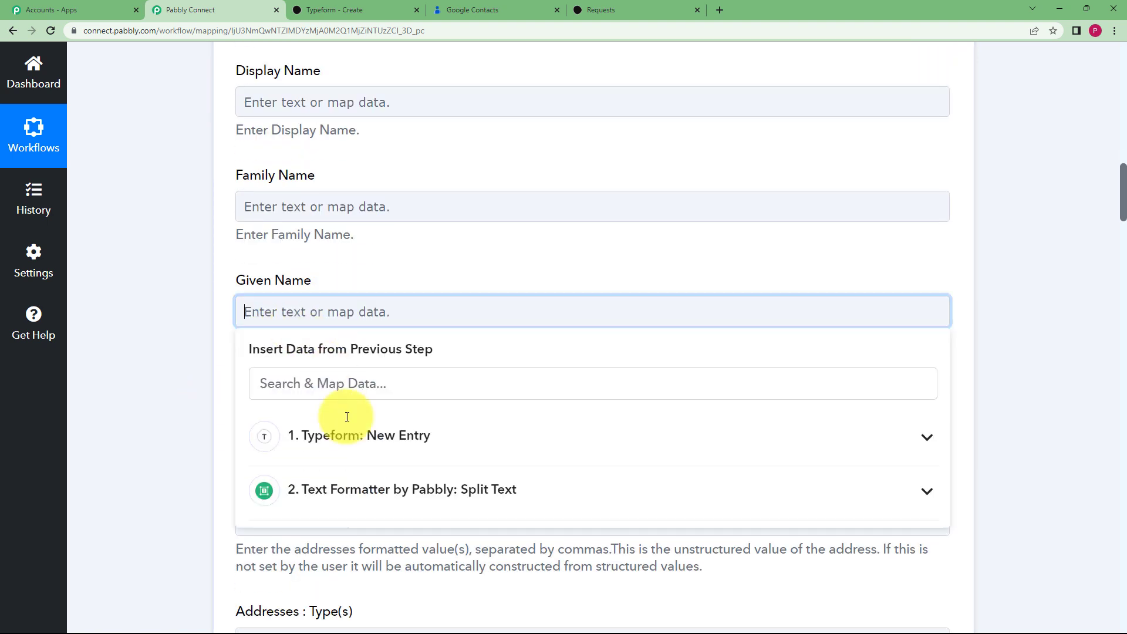
click(352, 380)
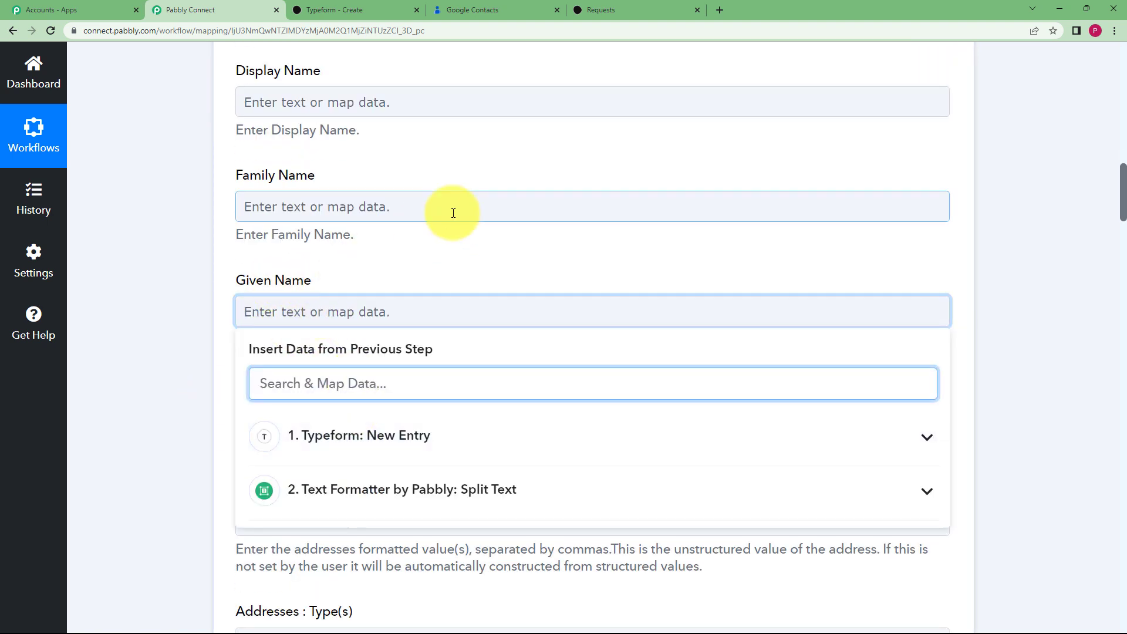
text(ja)
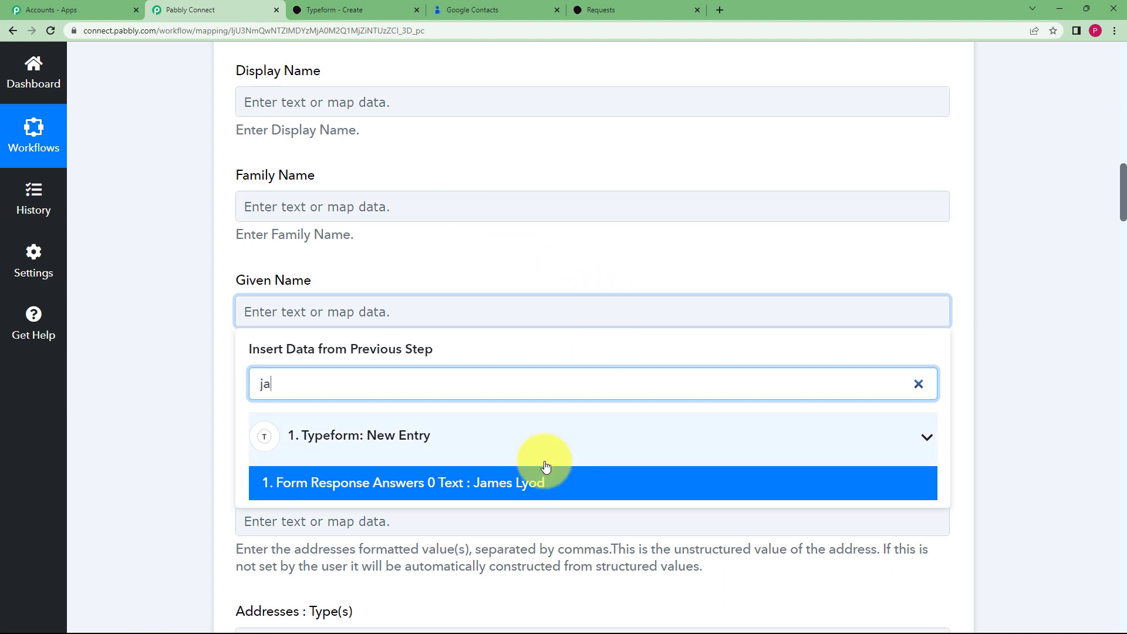
click(539, 481)
click(203, 382)
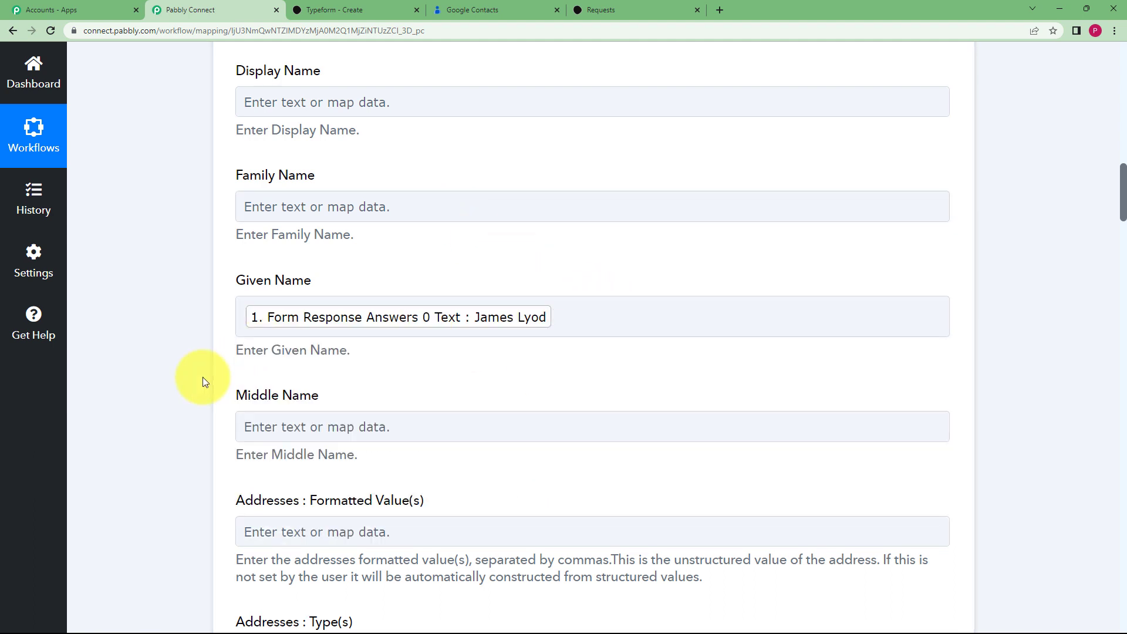
Map the Typeform address answer, found by searching '12', into Addresses Formatted Value(s)
scroll(203, 381, down, 5)
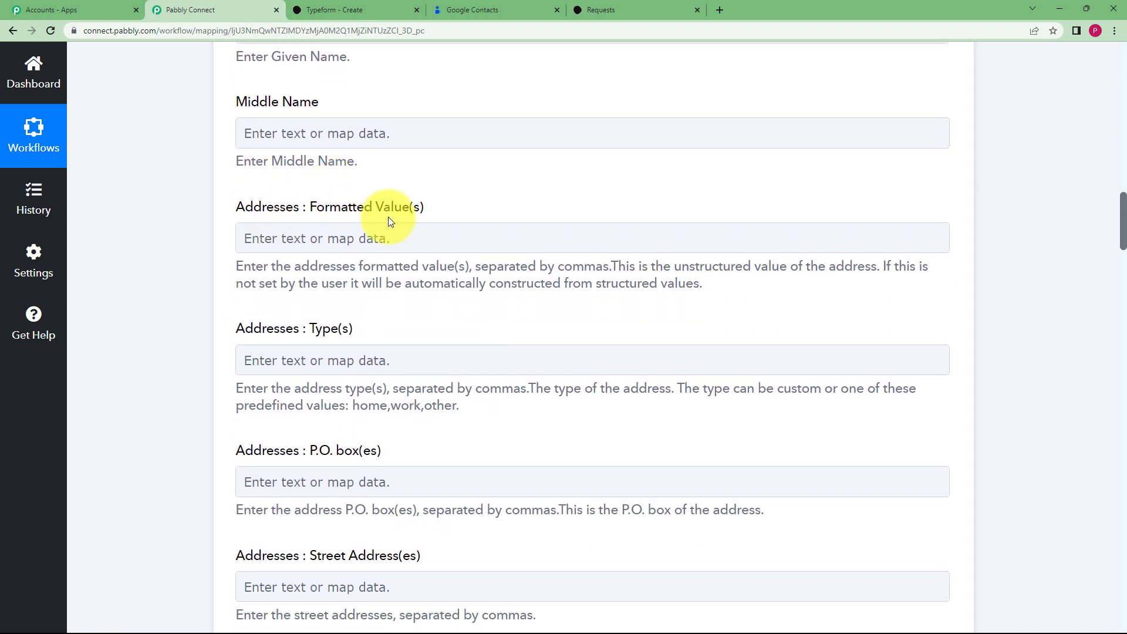
click(403, 226)
click(220, 255)
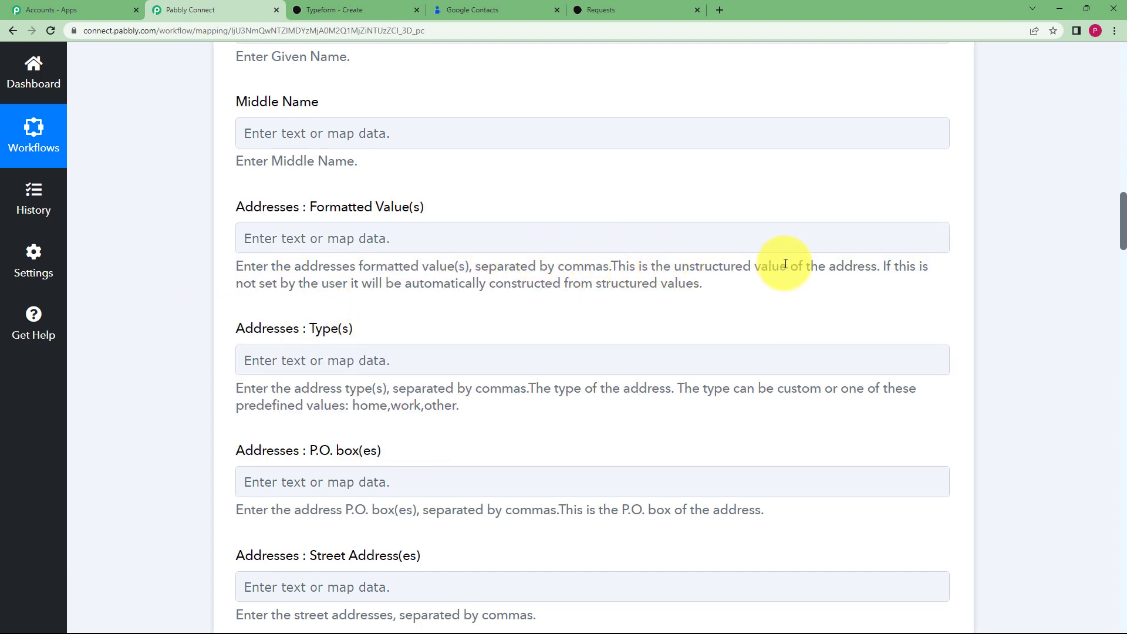
click(438, 228)
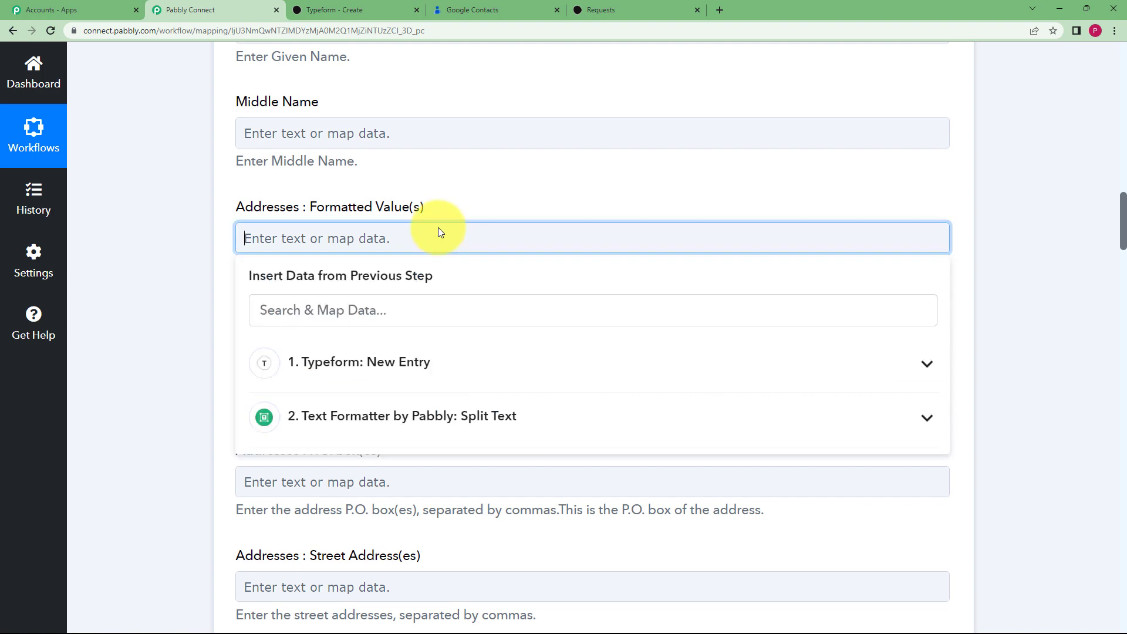
click(461, 367)
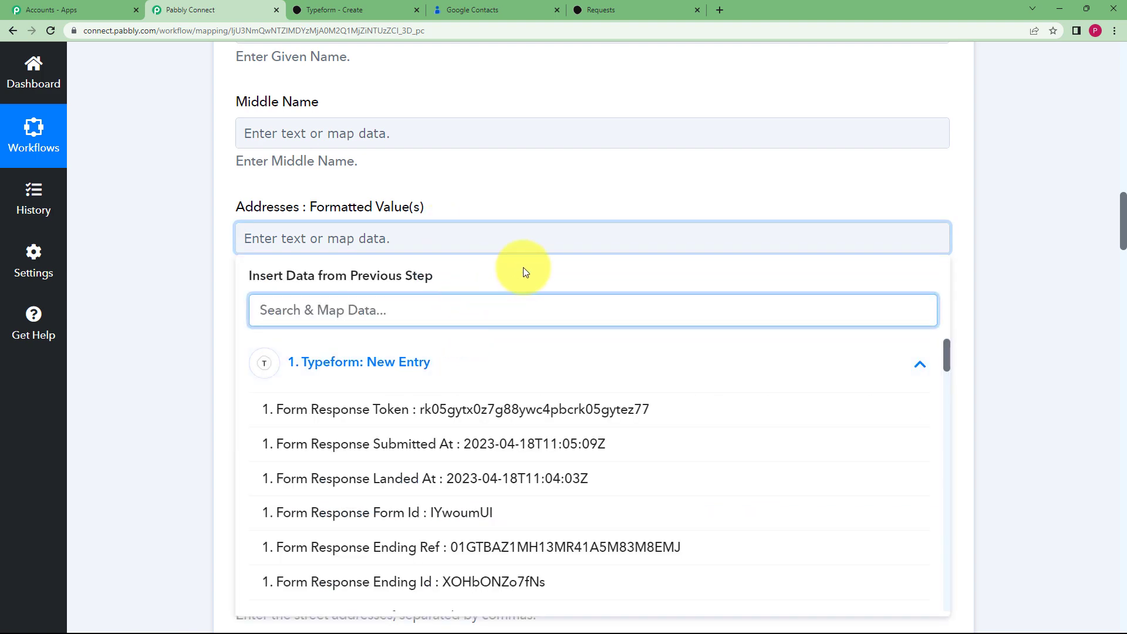
text(12)
click(535, 435)
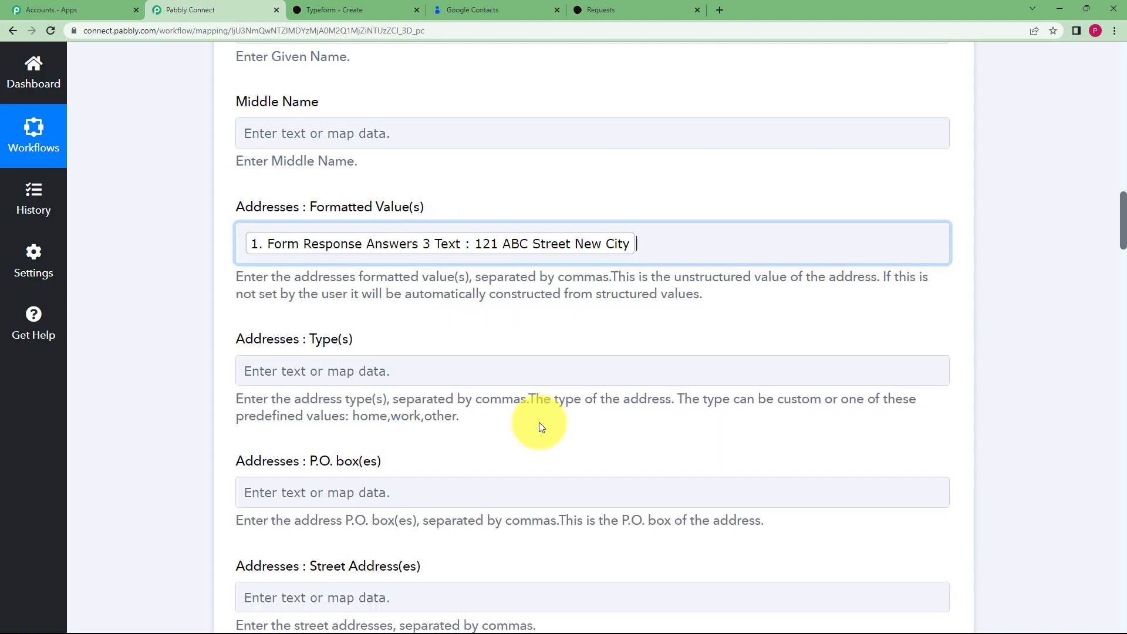
click(172, 284)
scroll(191, 303, down, 13)
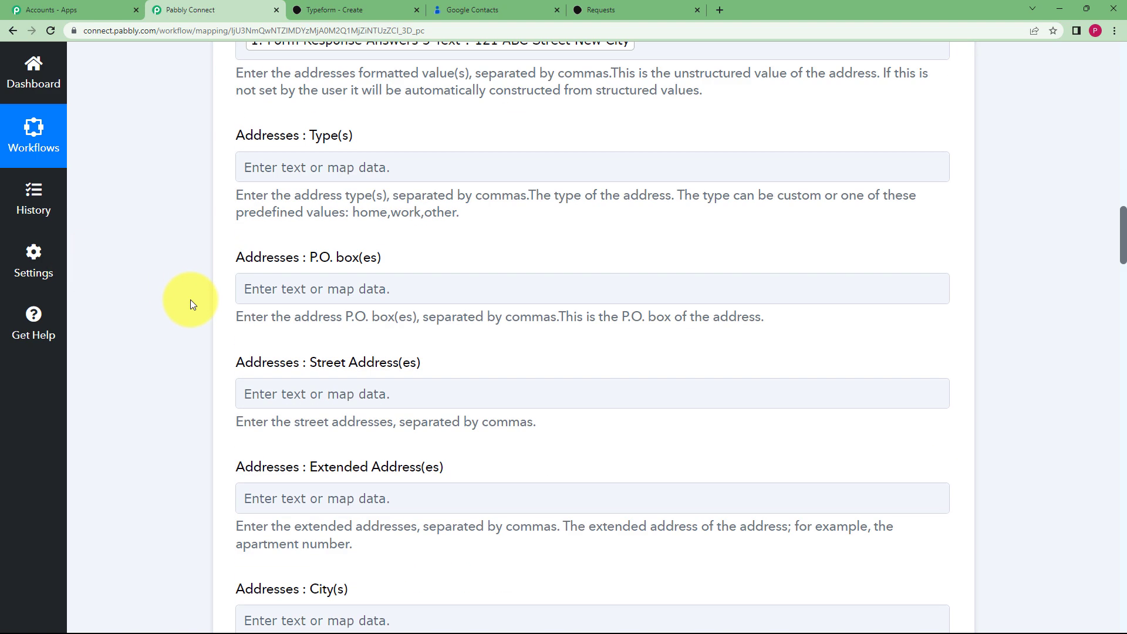
Set Birthday Year to split Result 0 (2001) and Birthday Month to Result 1 (12)
scroll(191, 300, down, 10)
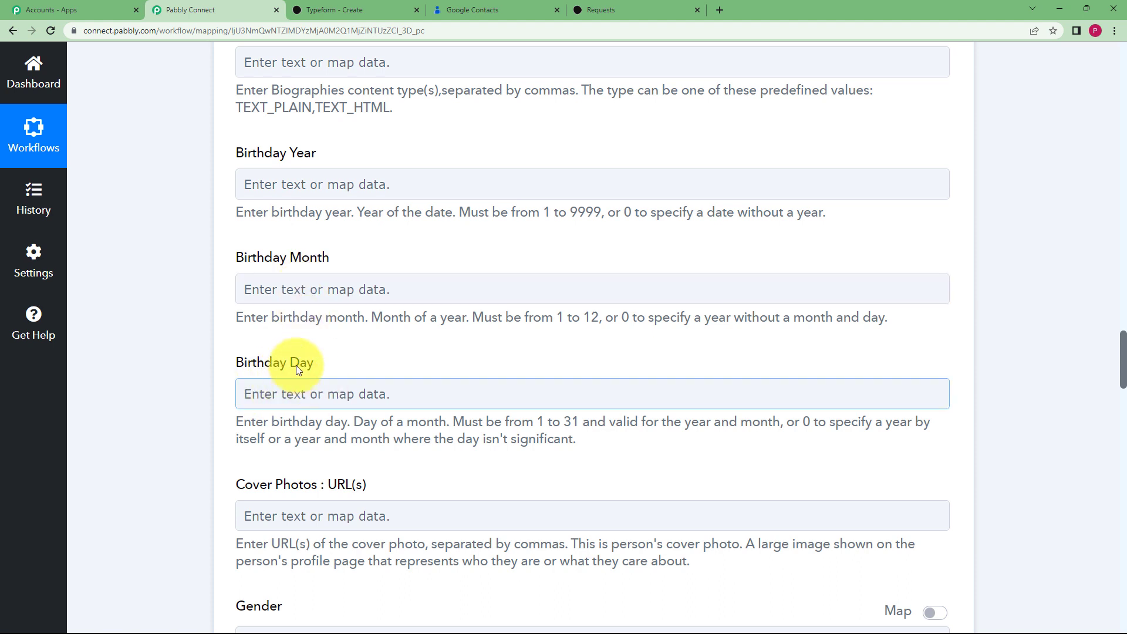
click(319, 179)
click(365, 367)
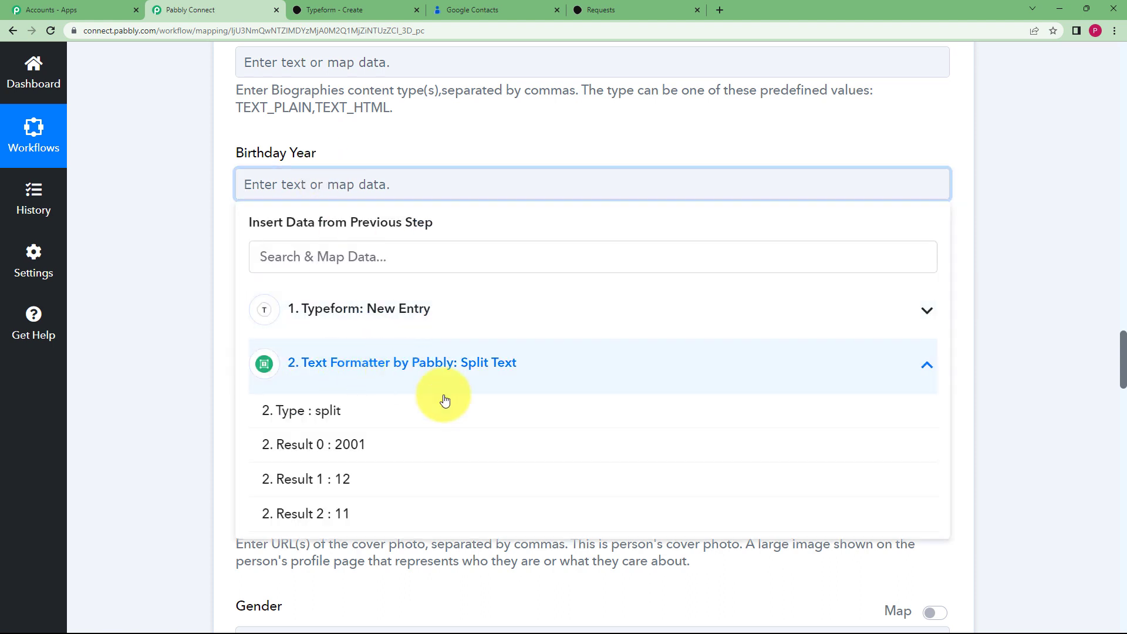
click(418, 443)
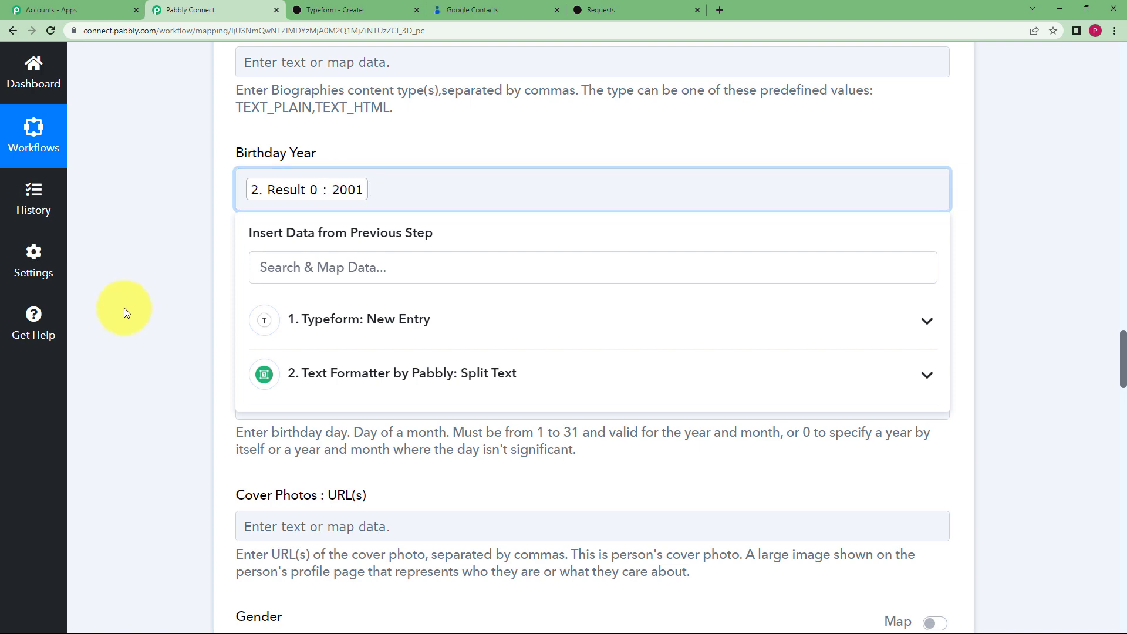
click(221, 303)
click(292, 302)
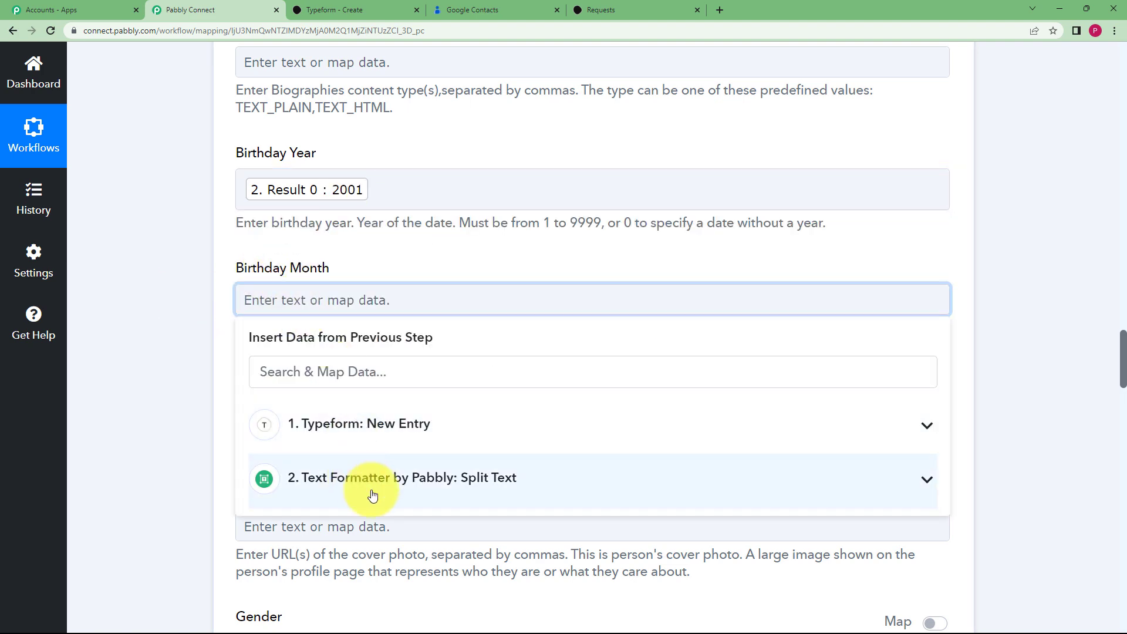
click(372, 496)
click(411, 591)
click(193, 344)
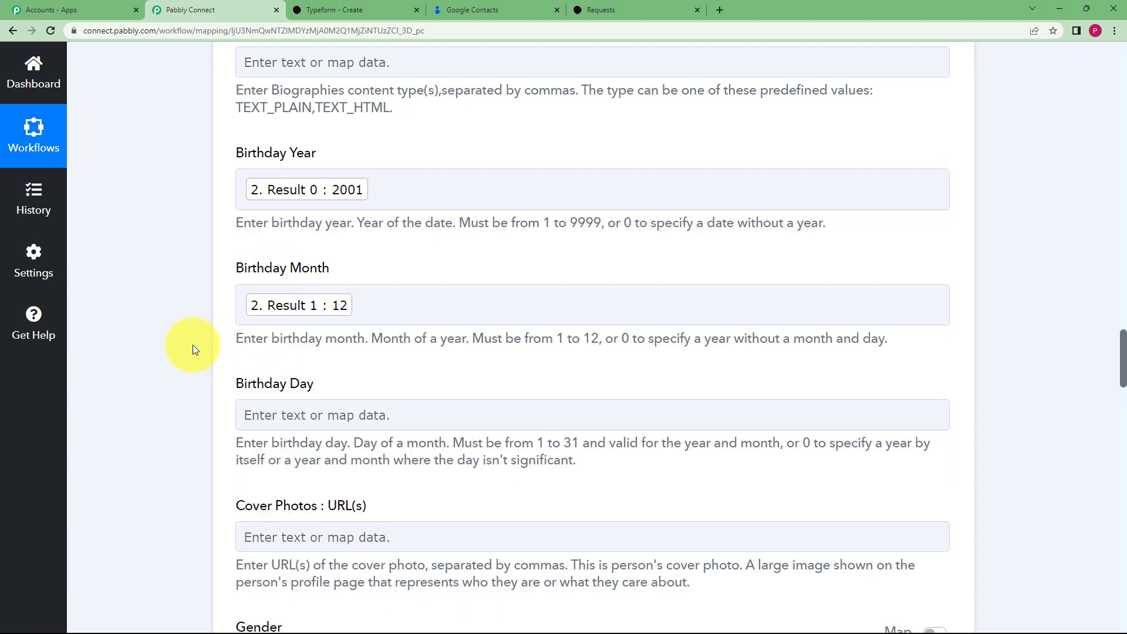
Set Birthday Day to split Result 2 (11)
scroll(196, 350, down, 1)
click(282, 355)
scroll(174, 350, down, 3)
click(322, 370)
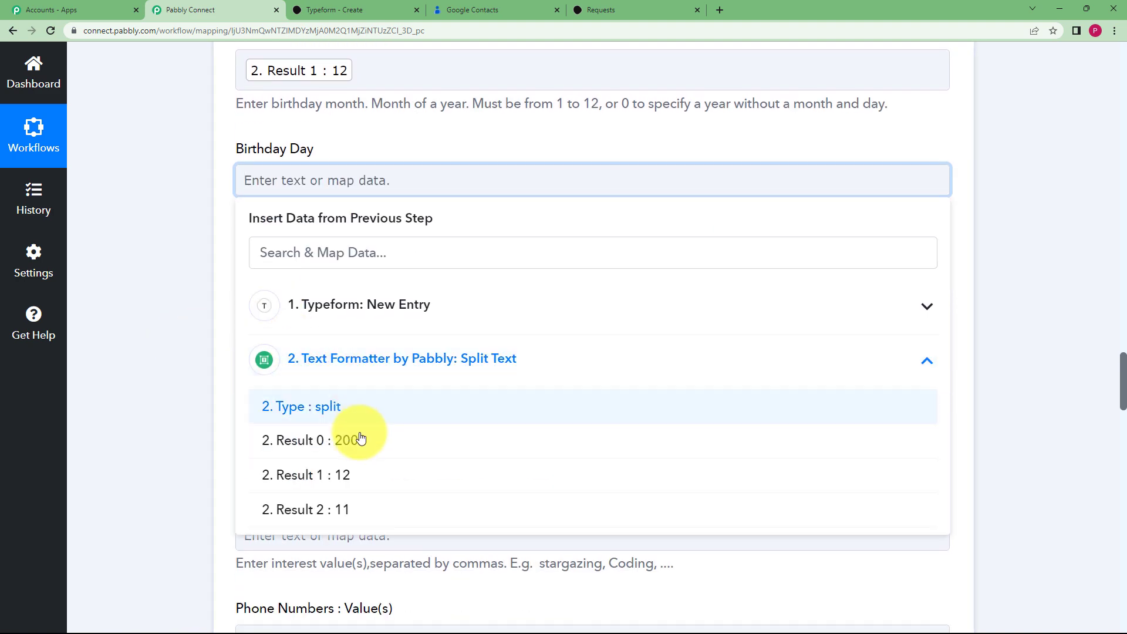
click(319, 508)
click(218, 260)
scroll(219, 255, up, 1)
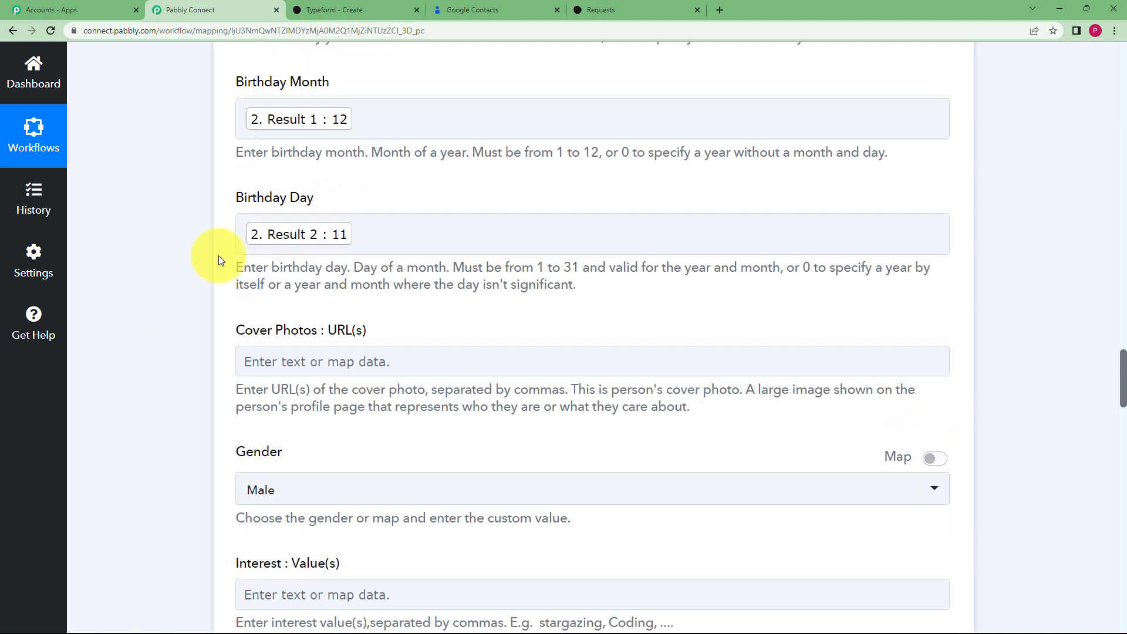
scroll(218, 256, up, 2)
scroll(207, 358, down, 5)
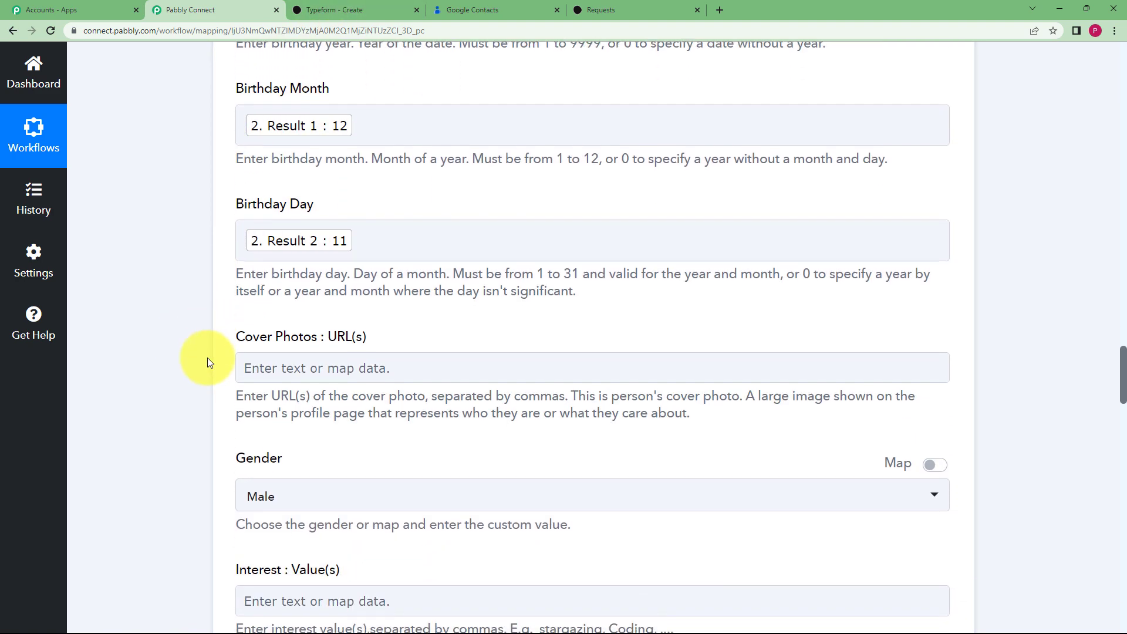
click(811, 335)
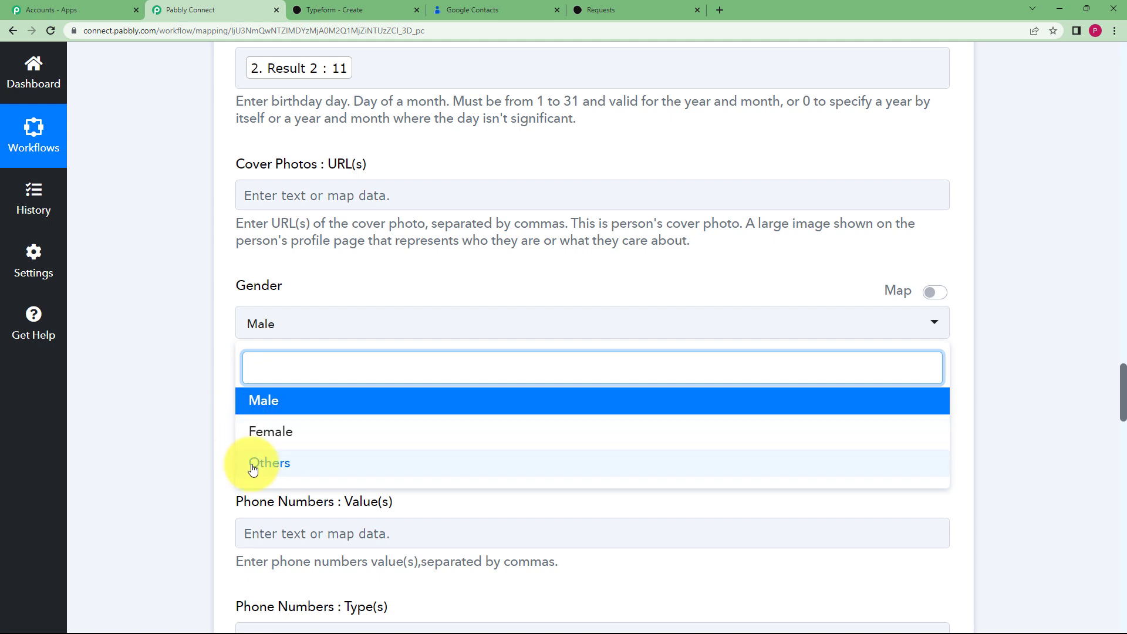
Switch Gender to a mappable field and leave it empty
click(935, 292)
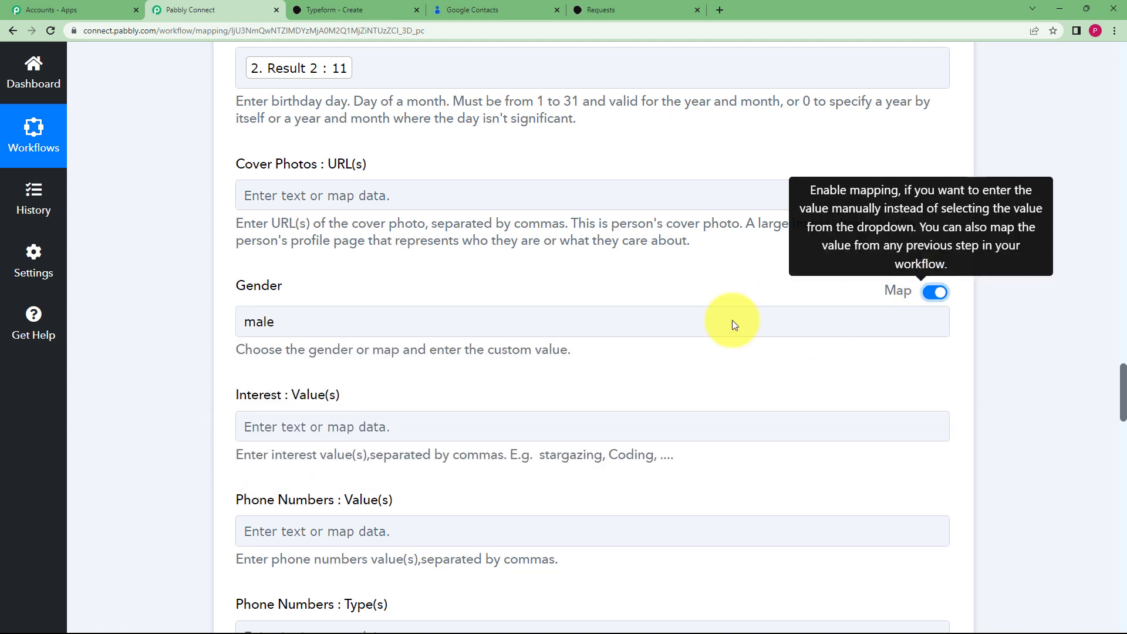
click(563, 321)
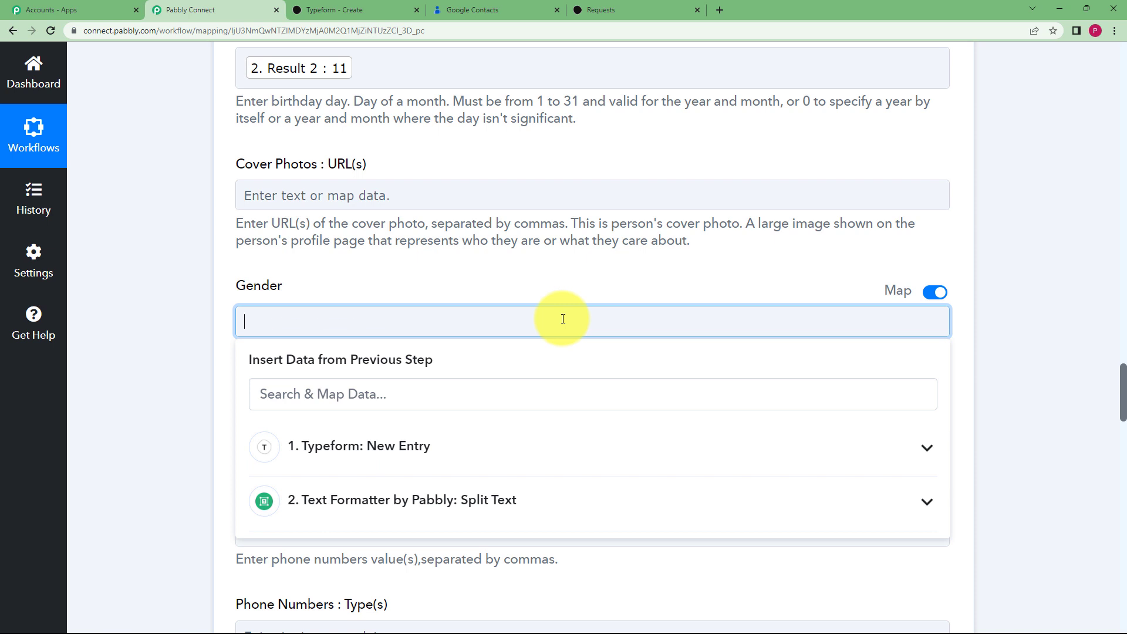
click(211, 351)
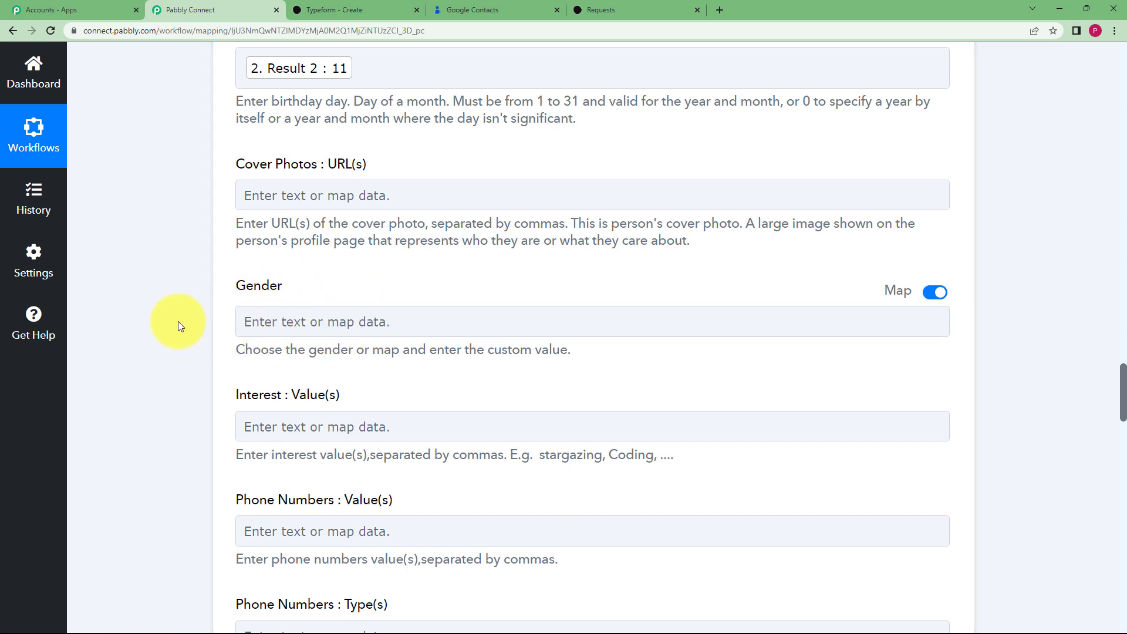
Map the Typeform phone number answer, found by searching '900', into Phone Numbers Value(s)
scroll(178, 321, down, 3)
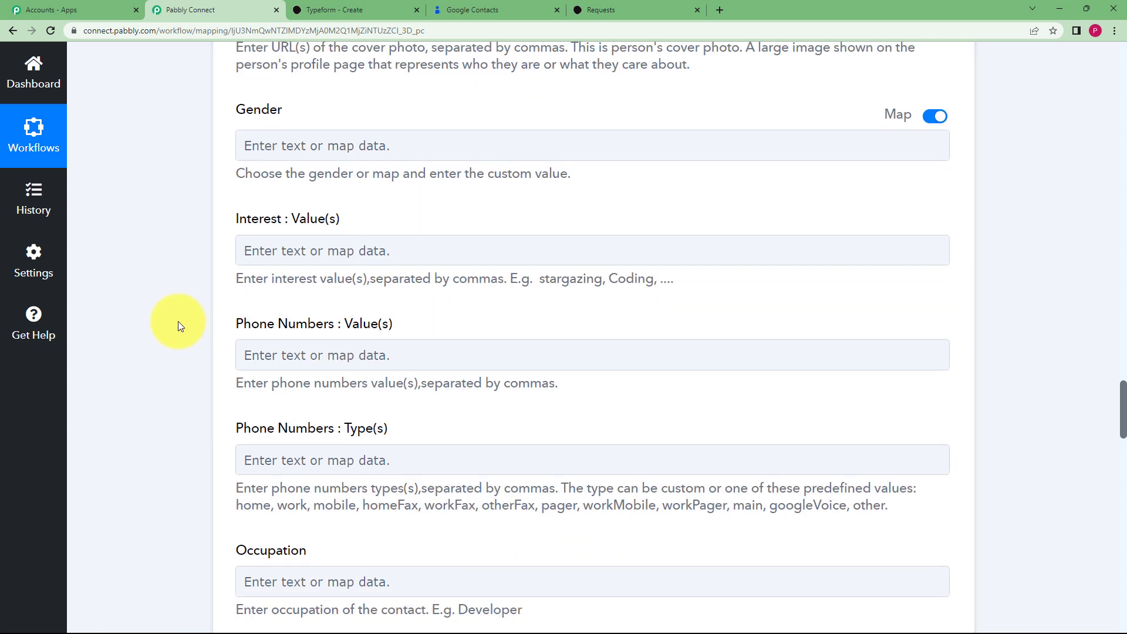
click(294, 358)
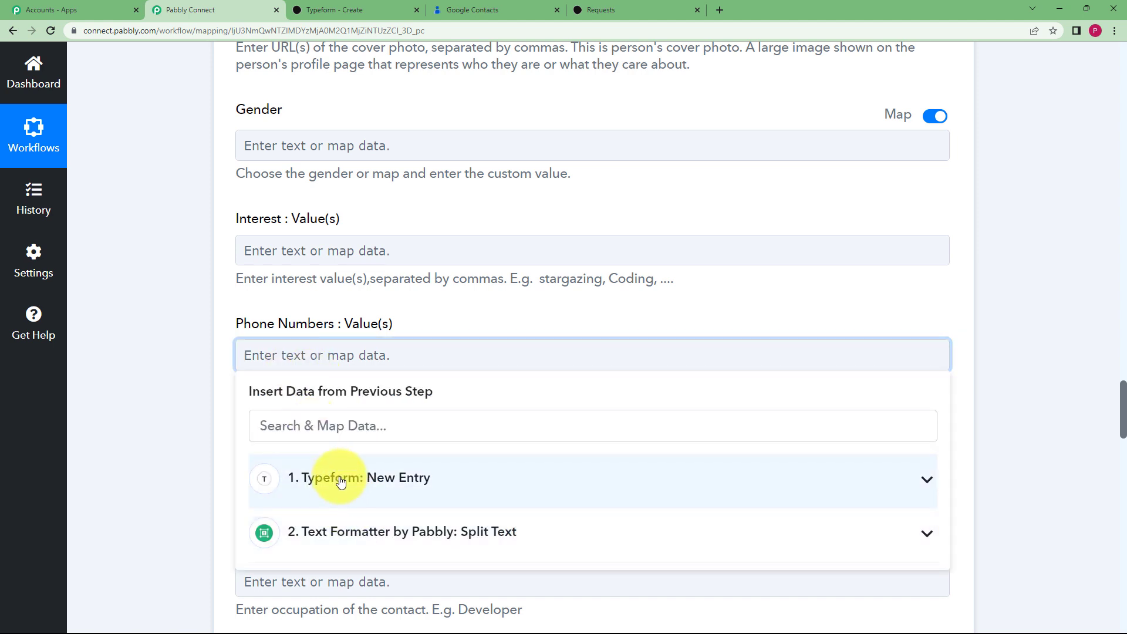
click(341, 481)
text(900)
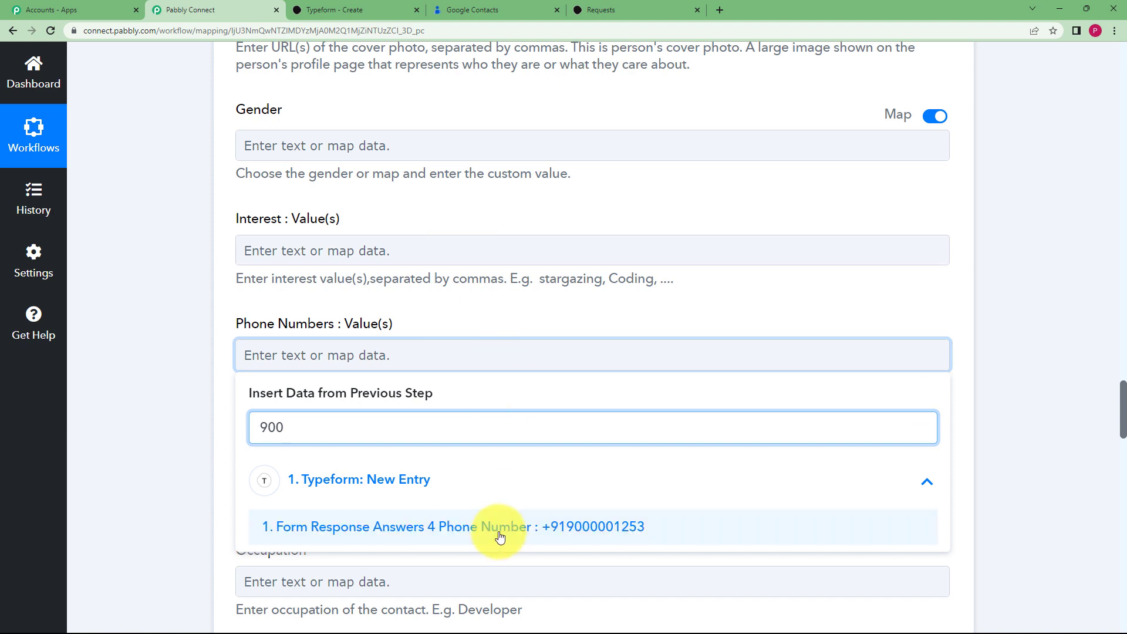
click(499, 532)
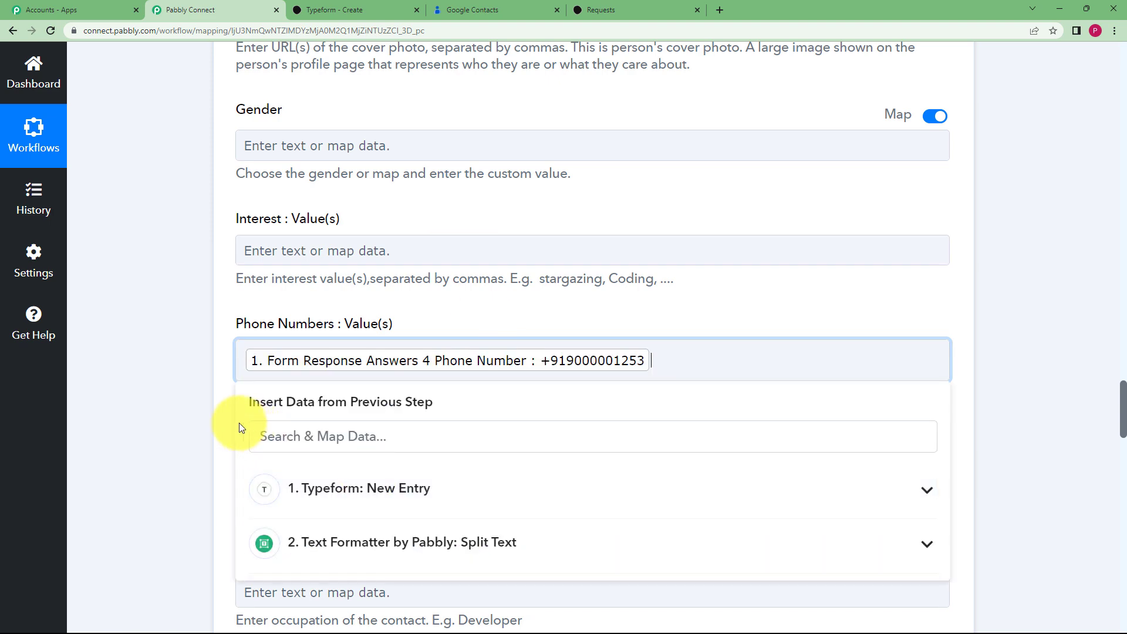
click(202, 417)
scroll(202, 417, down, 9)
scroll(202, 414, down, 12)
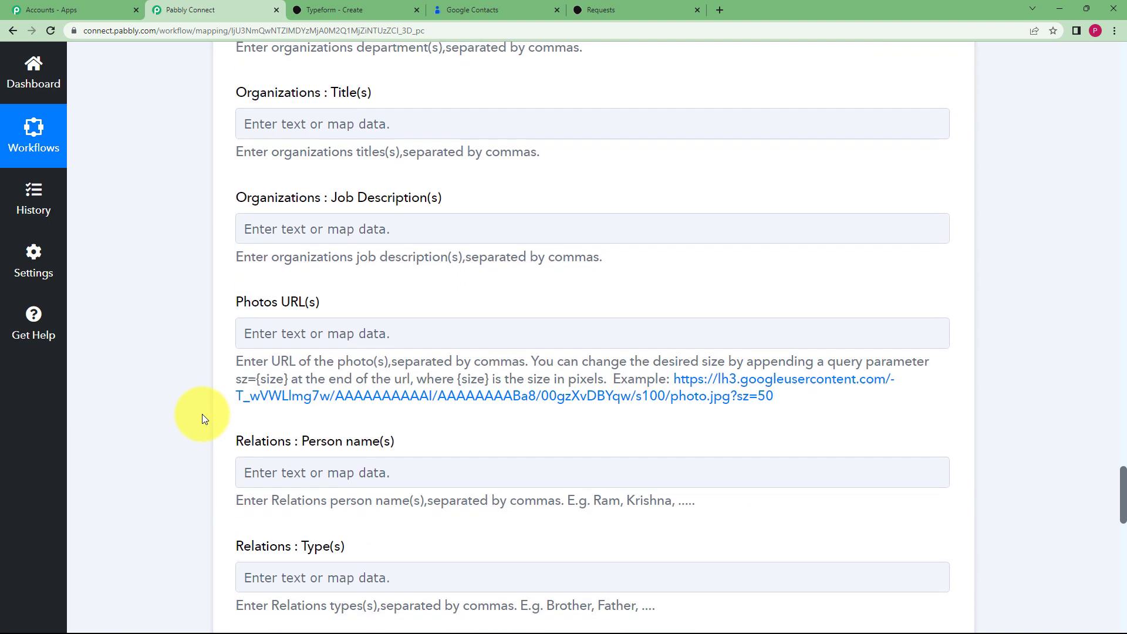
scroll(202, 417, down, 7)
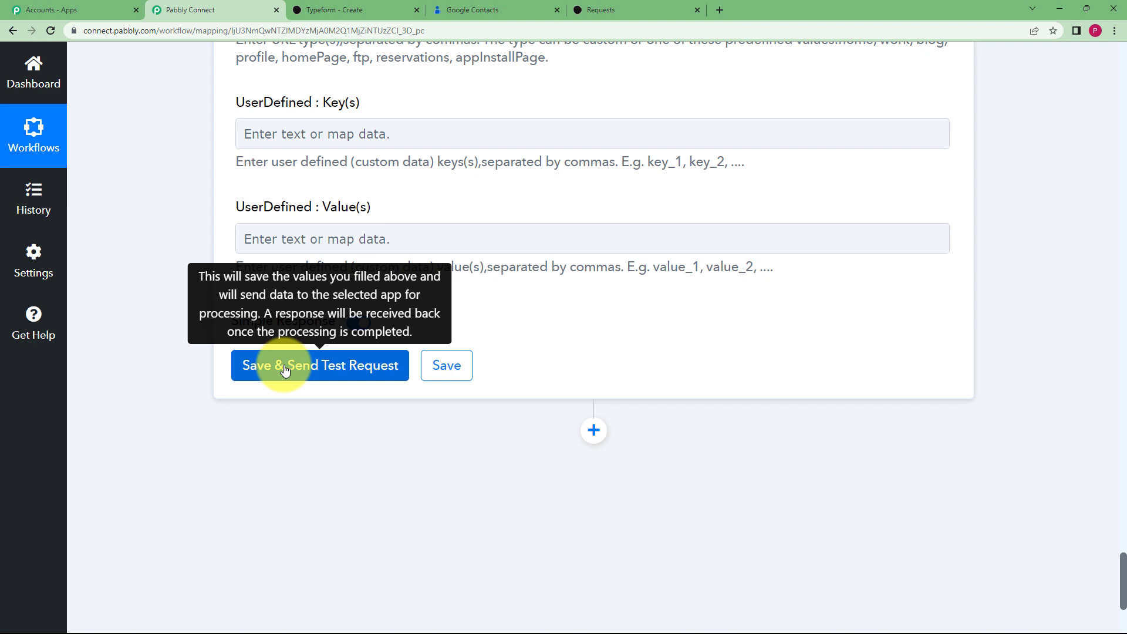
Save and test the Create Contact step, review the returned contact details, then view Google Contacts
click(467, 8)
click(202, 8)
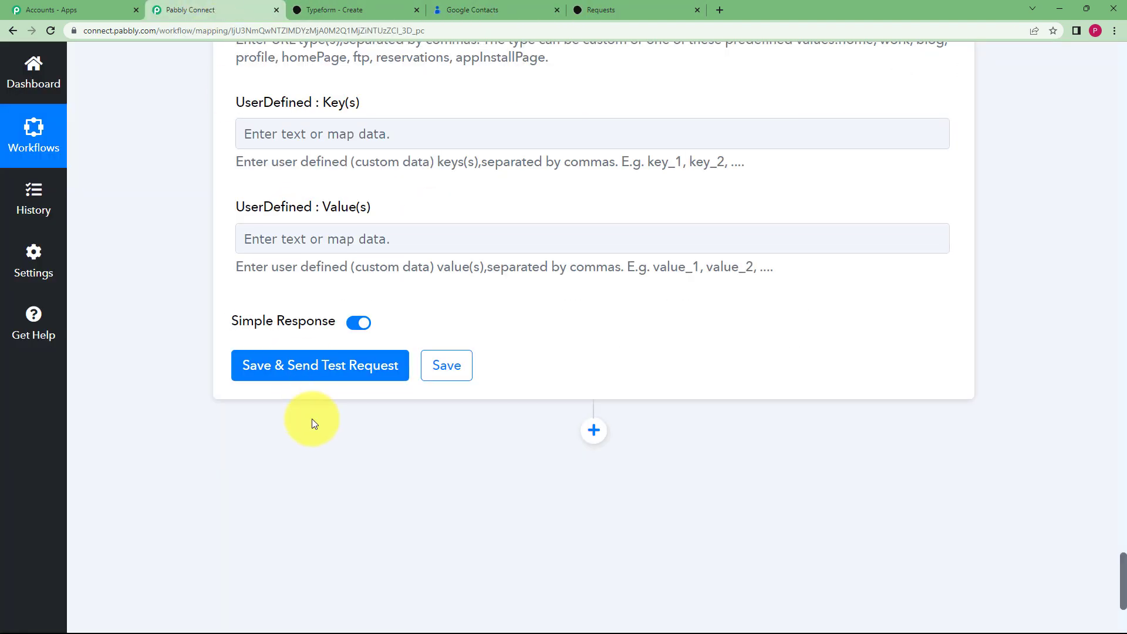
click(311, 363)
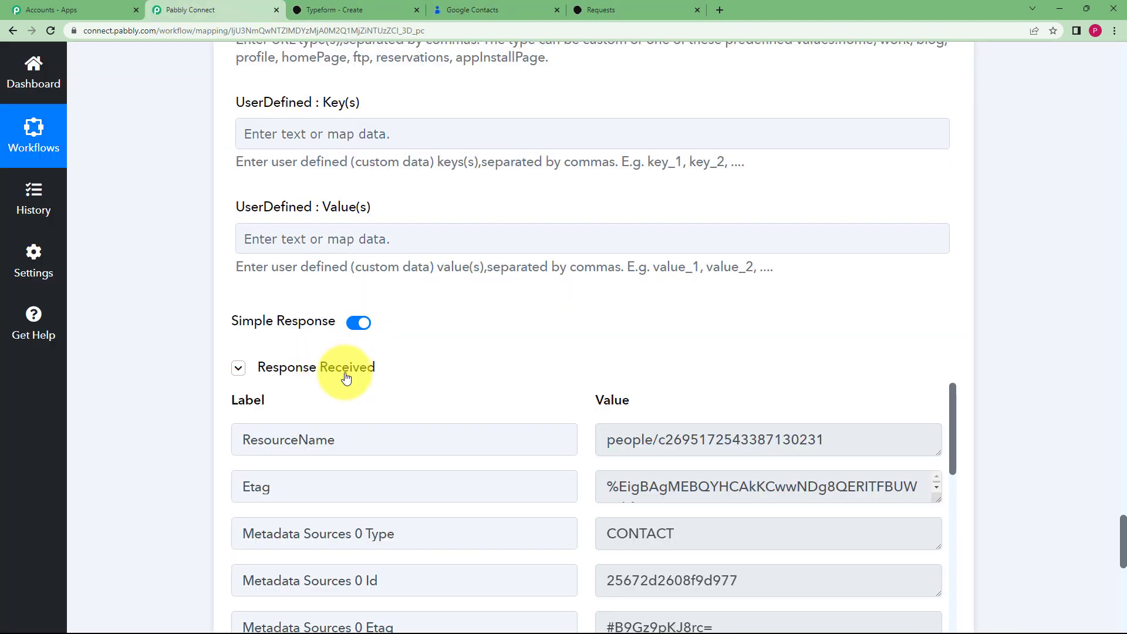
scroll(505, 393, down, 3)
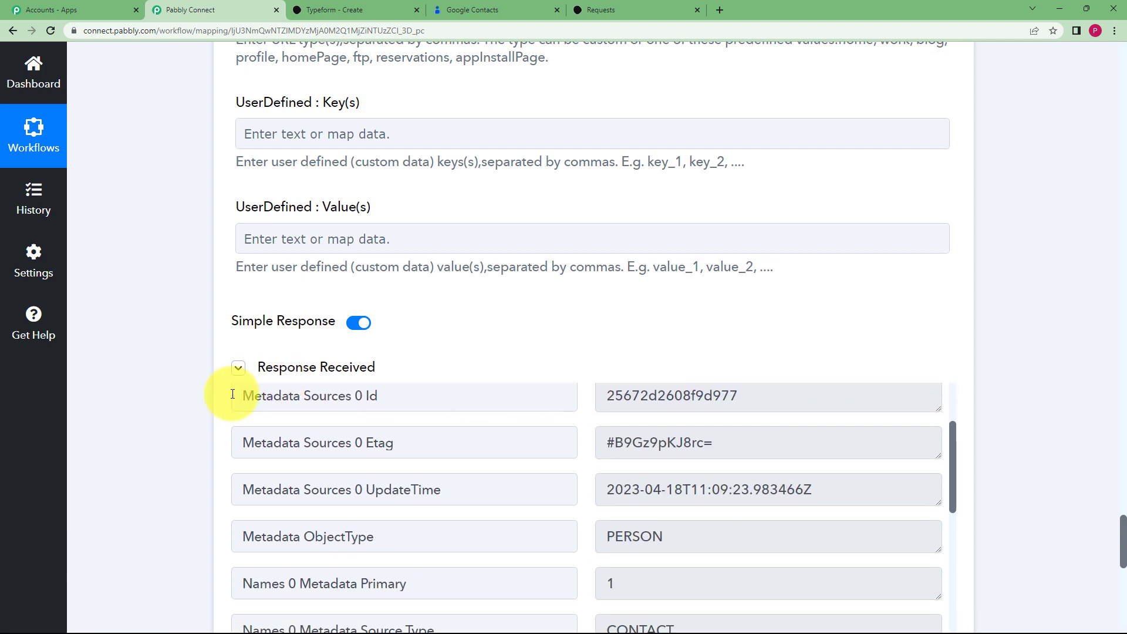
scroll(232, 394, down, 3)
scroll(144, 395, down, 4)
scroll(591, 315, down, 9)
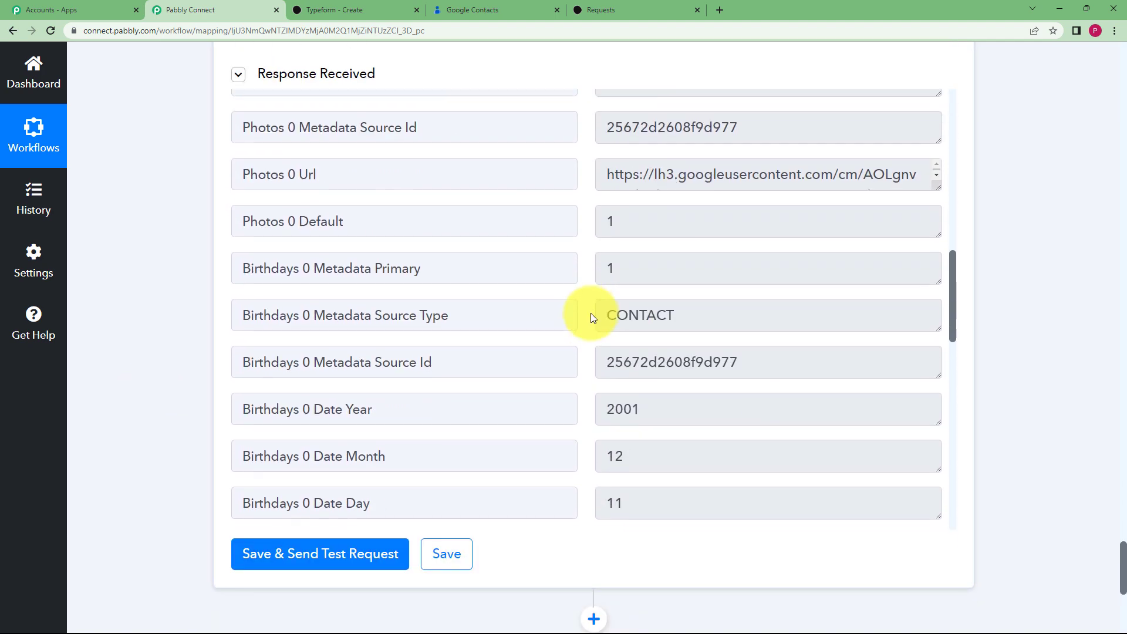
scroll(591, 312, down, 15)
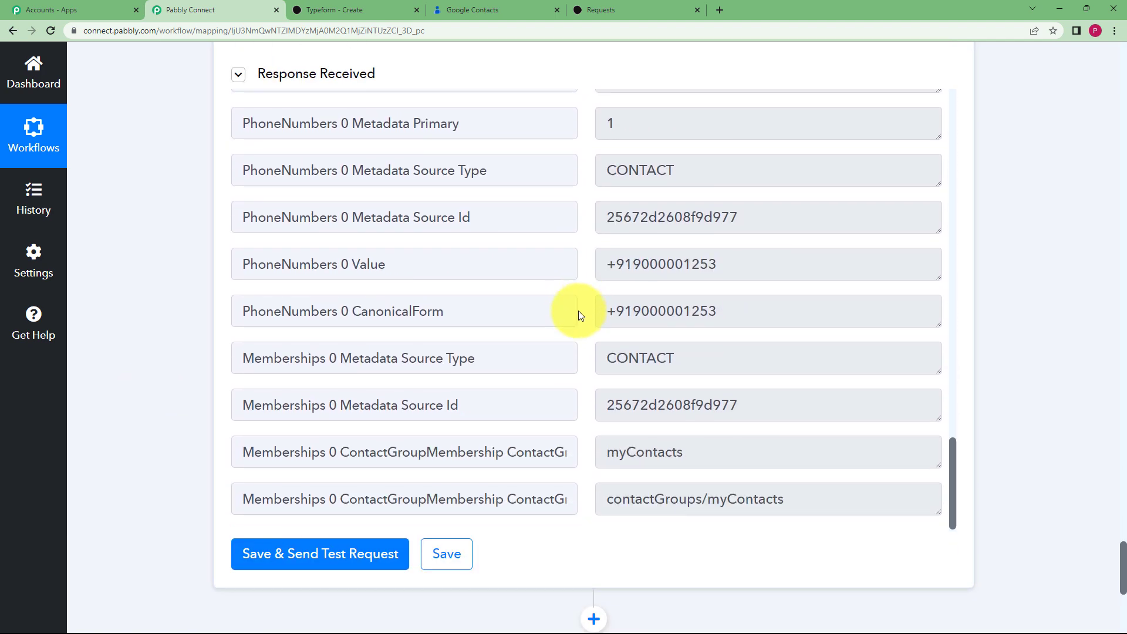
scroll(579, 311, up, 18)
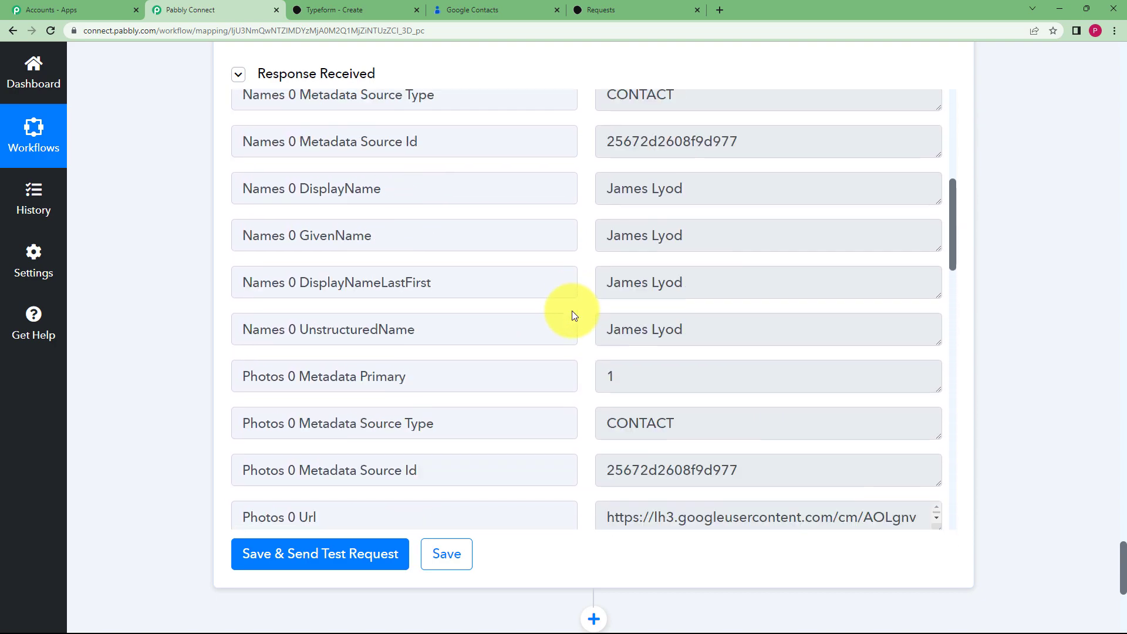
scroll(572, 311, up, 6)
scroll(173, 274, up, 1)
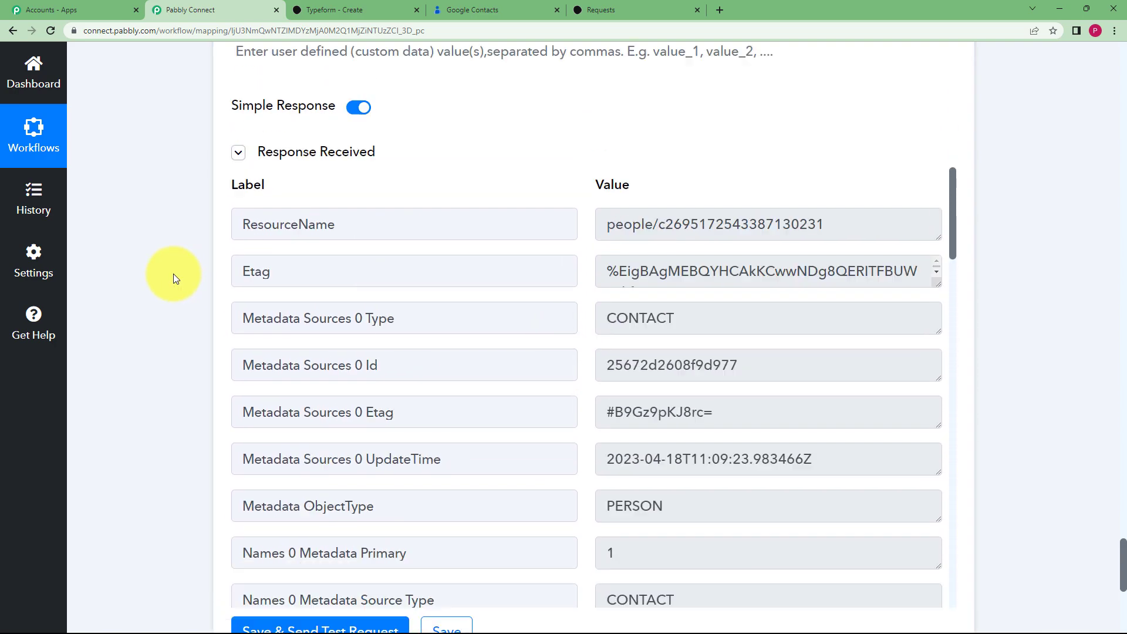
scroll(174, 274, up, 15)
scroll(174, 274, up, 20)
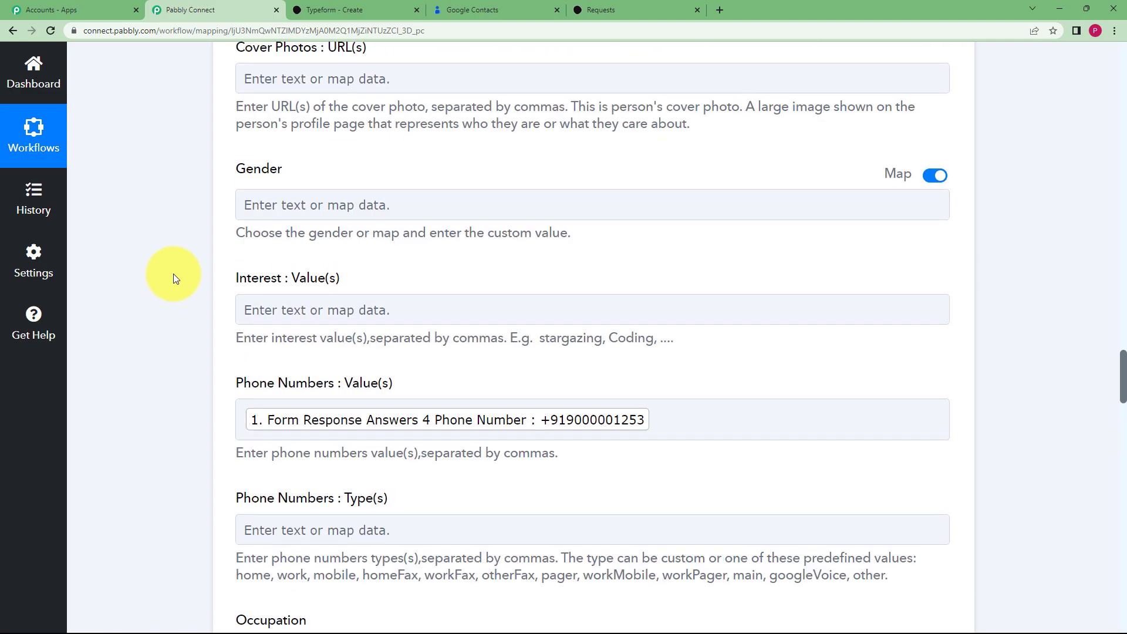
scroll(174, 274, up, 20)
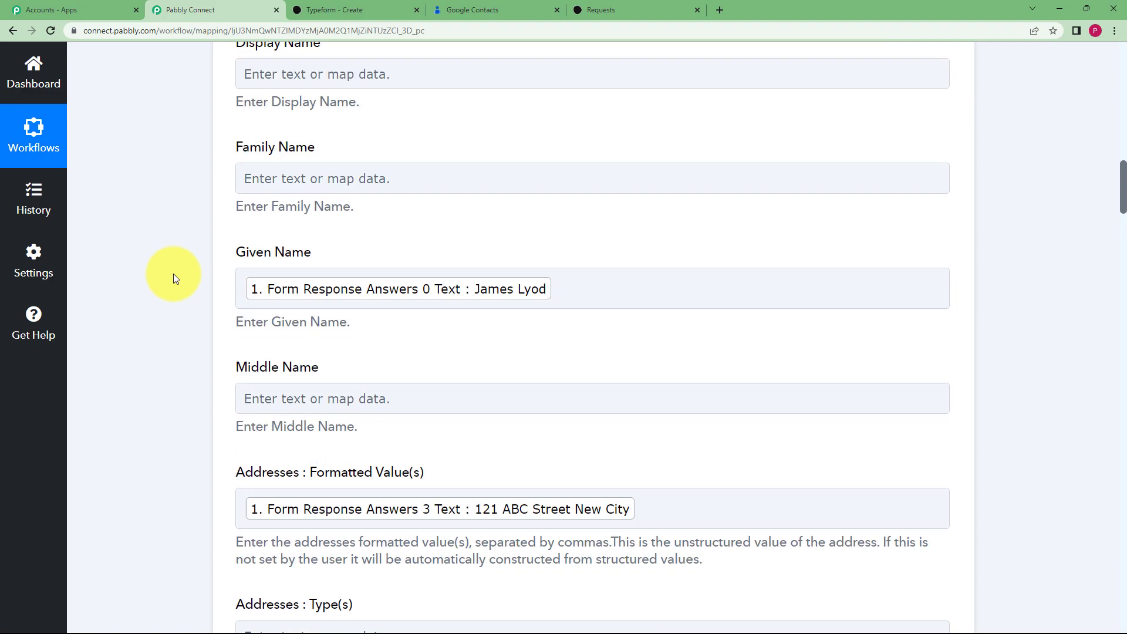
click(459, 429)
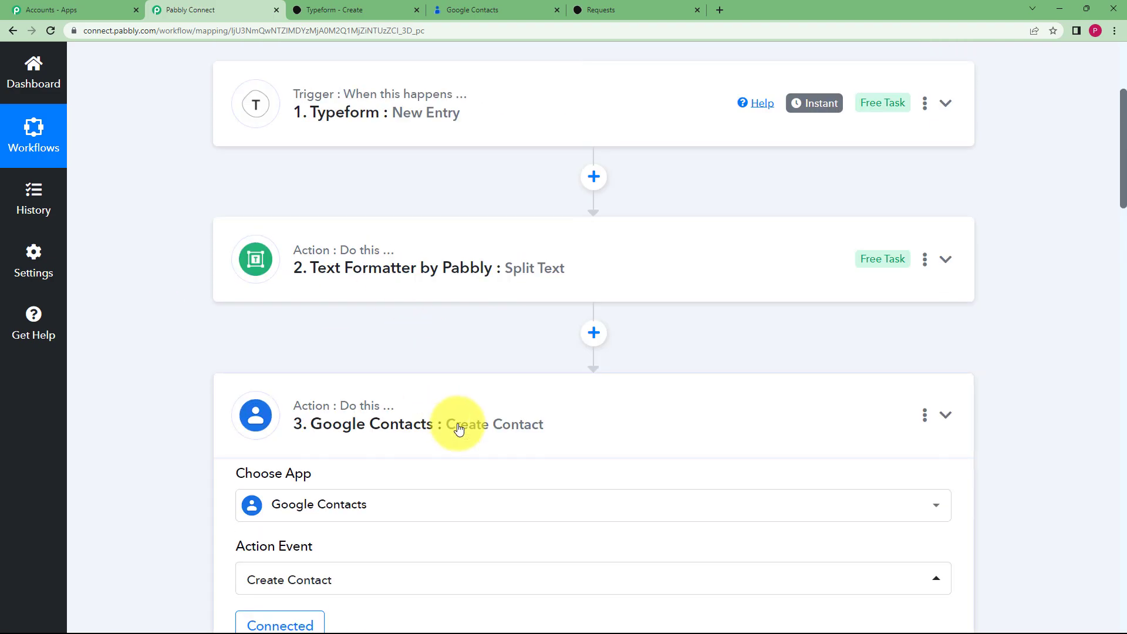
click(467, 8)
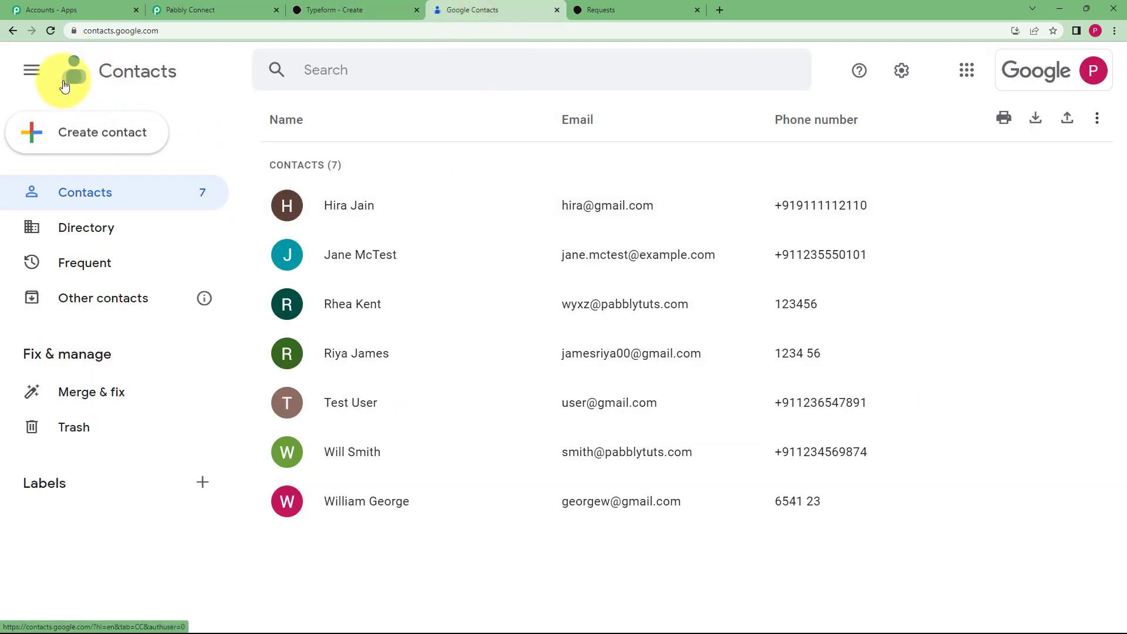
Reload Google Contacts, verify the new contact's details against the Typeform form, and return to the workflow
click(51, 30)
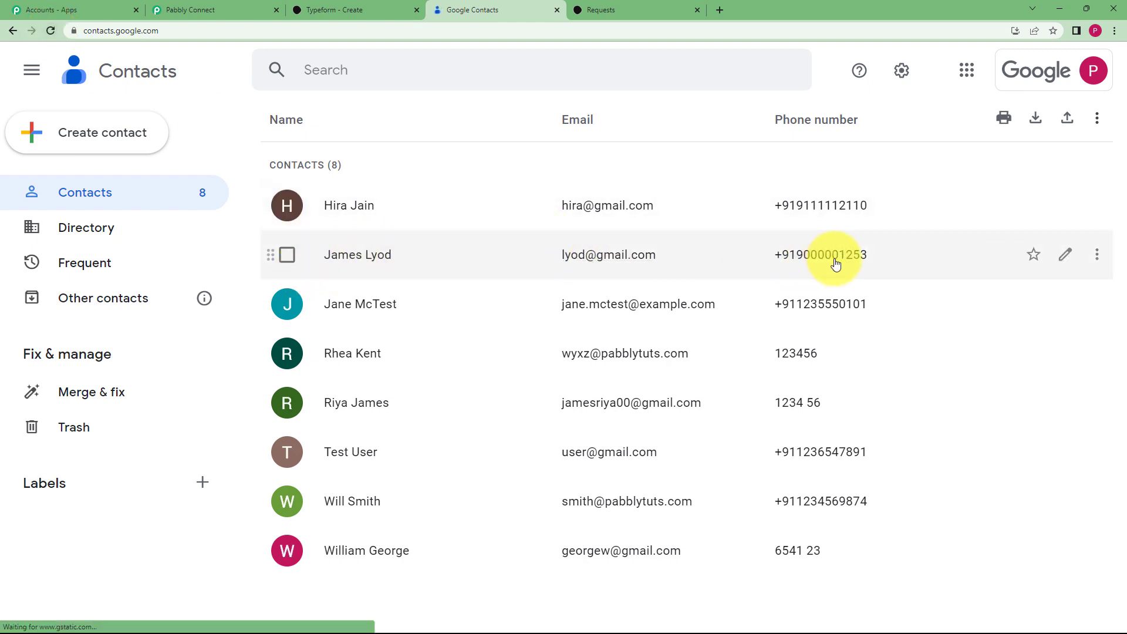
click(389, 267)
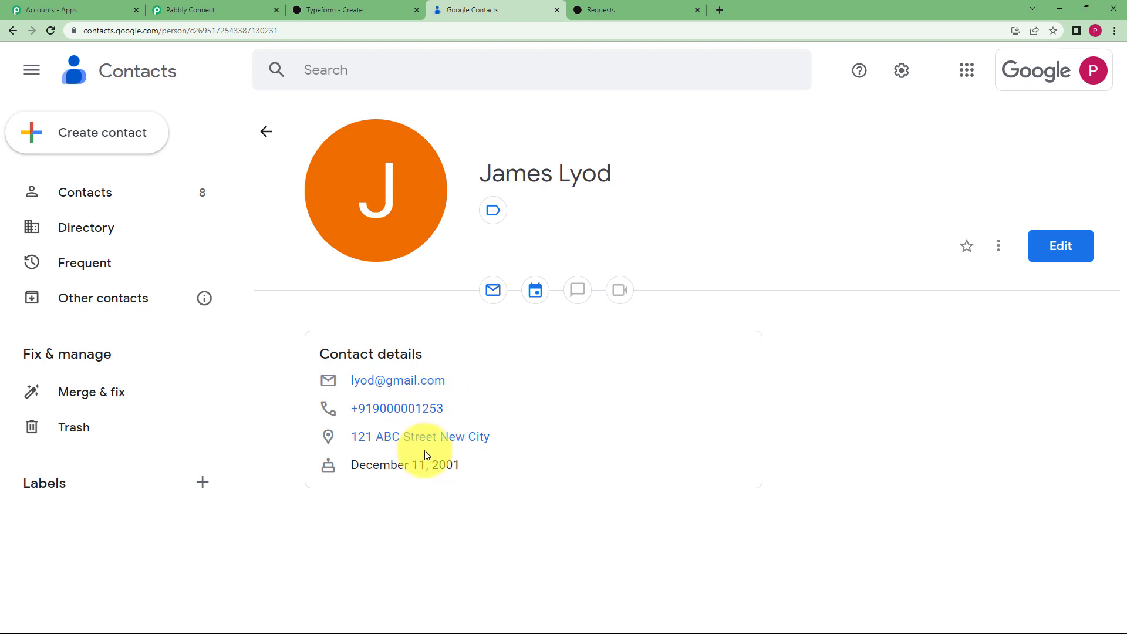
click(317, 9)
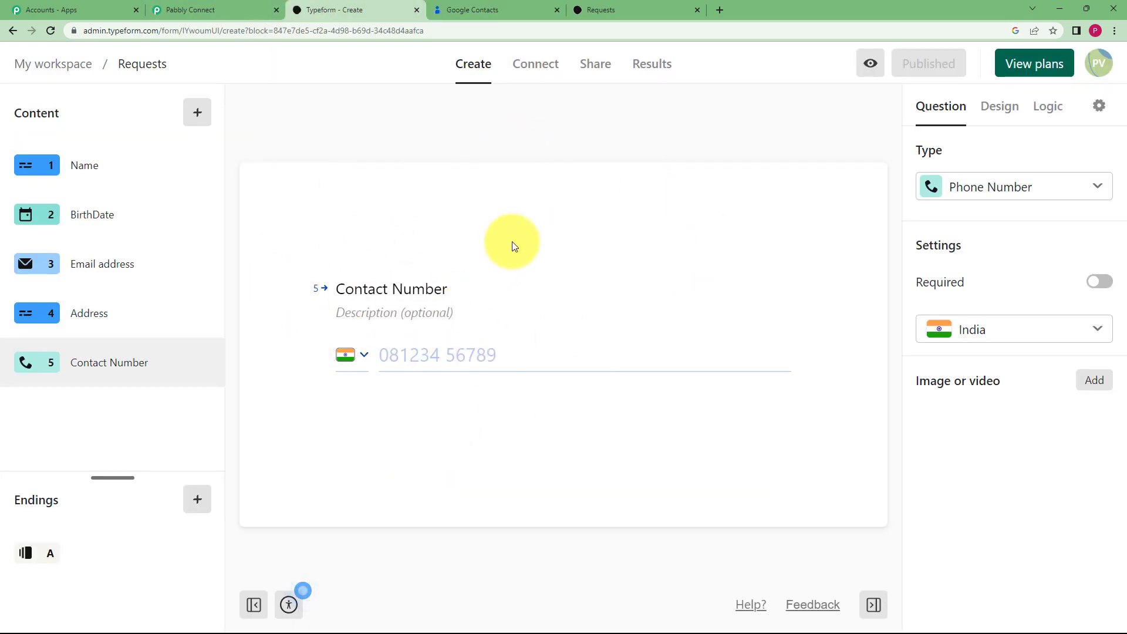
click(452, 9)
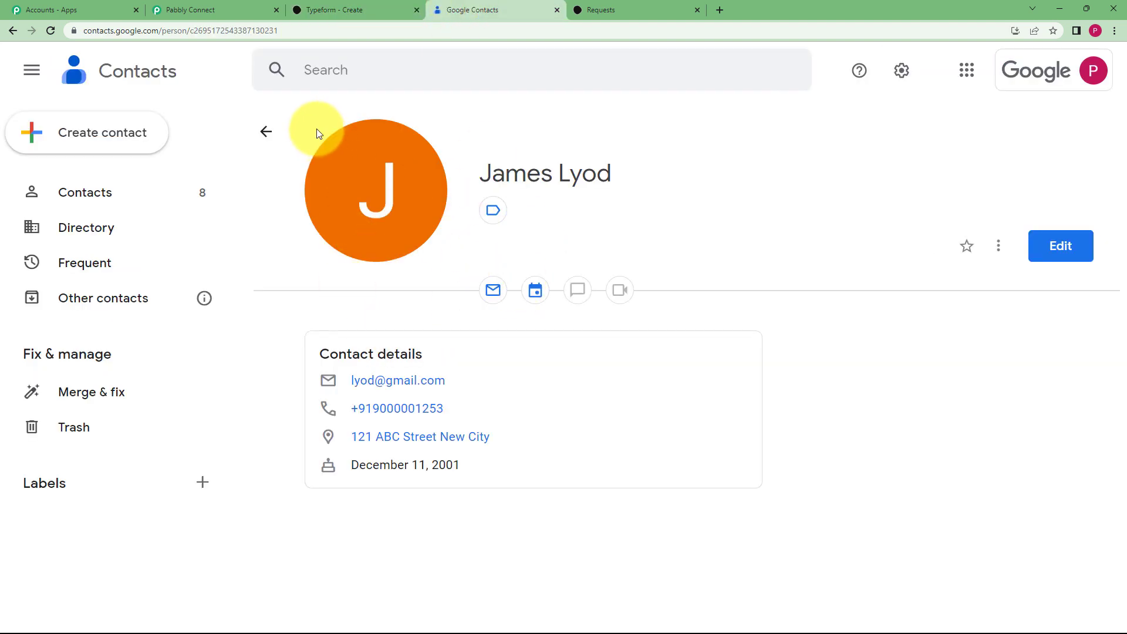
click(232, 10)
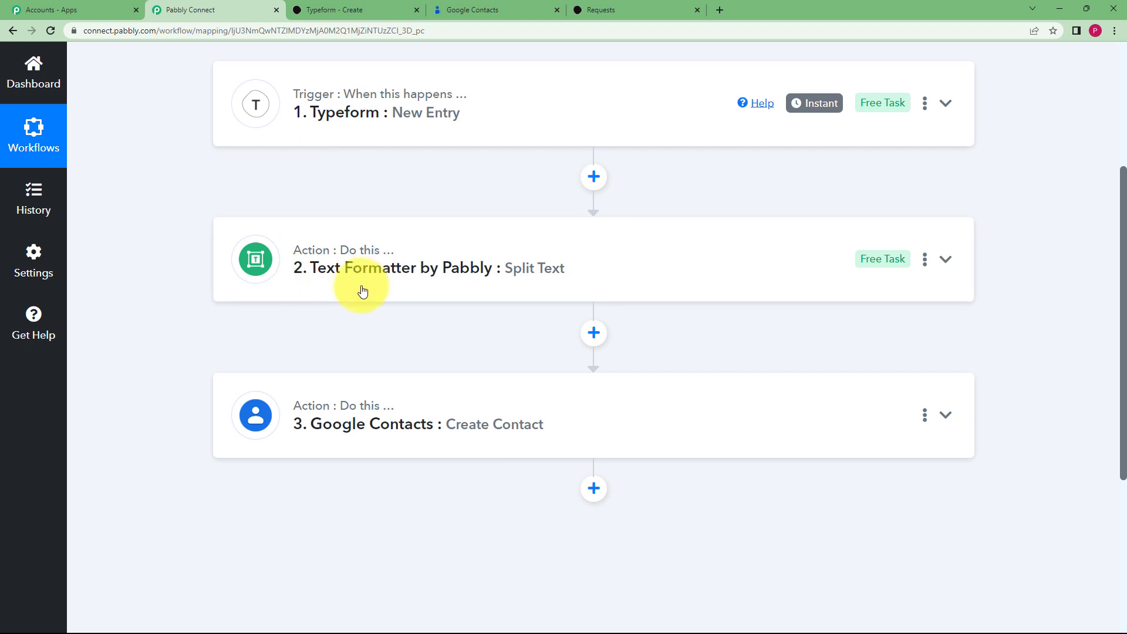
scroll(362, 292, up, 3)
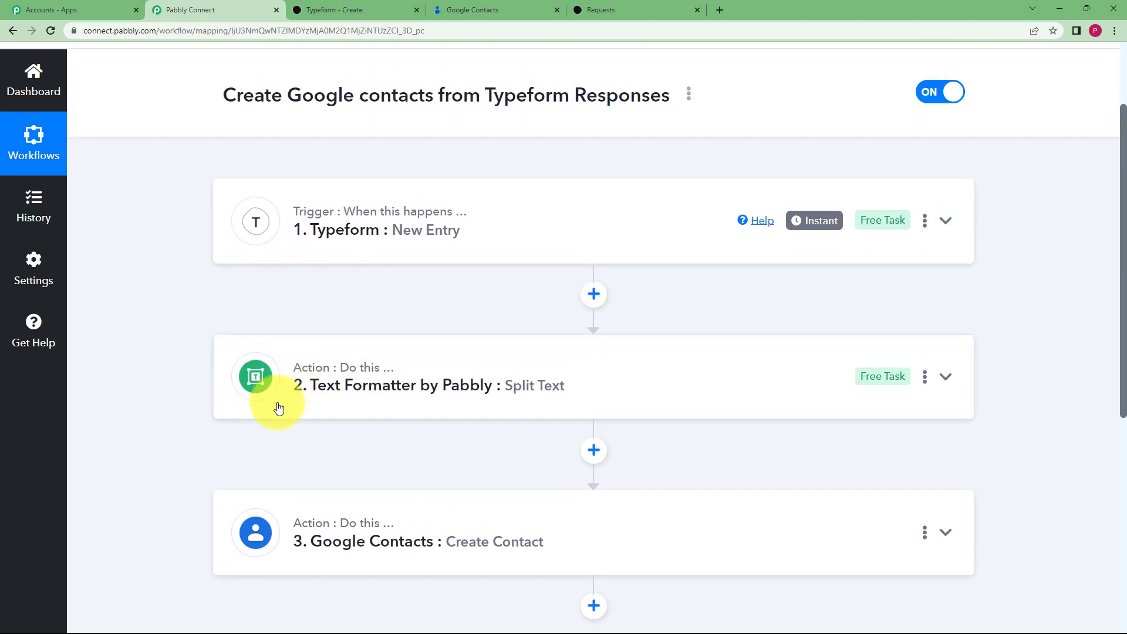